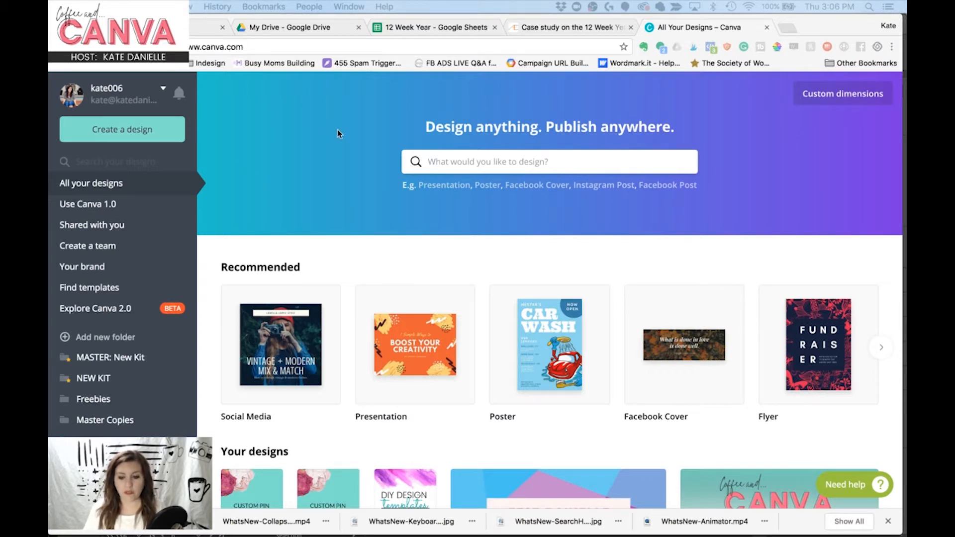
Search the design types for "face" and for "ins", and clear the search
{"action": "left_click", "coordinate": [456, 164]}
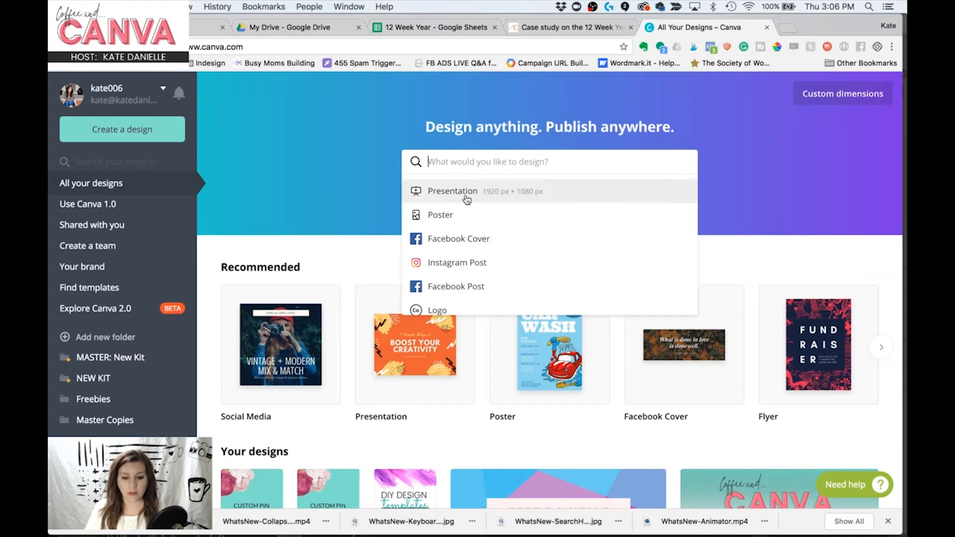
{"action": "type", "text": "face"}
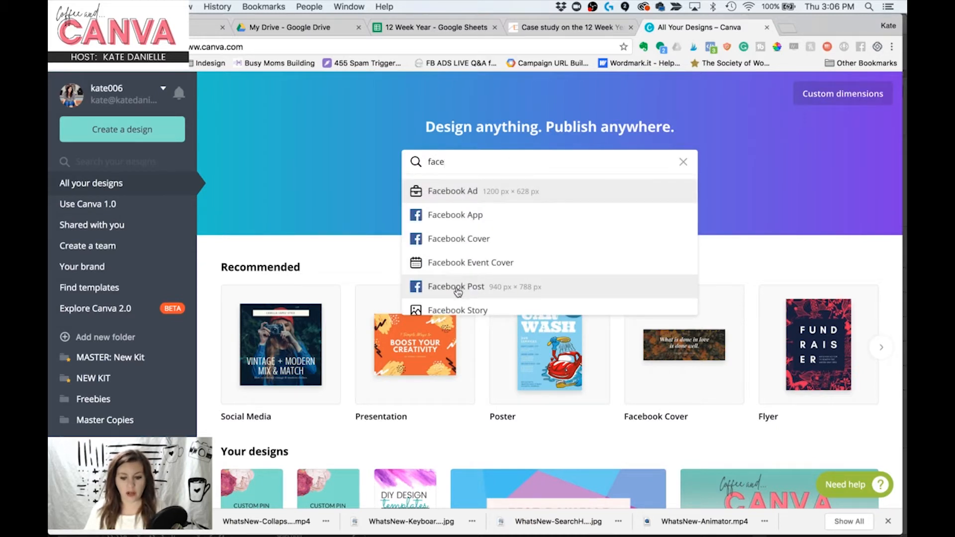
{"action": "key", "text": "BackSpace"}
{"action": "key", "text": "BackSpace"}
{"action": "key", "text": "BackSpace"}
{"action": "key", "text": "BackSpace"}
{"action": "type", "text": "ins"}
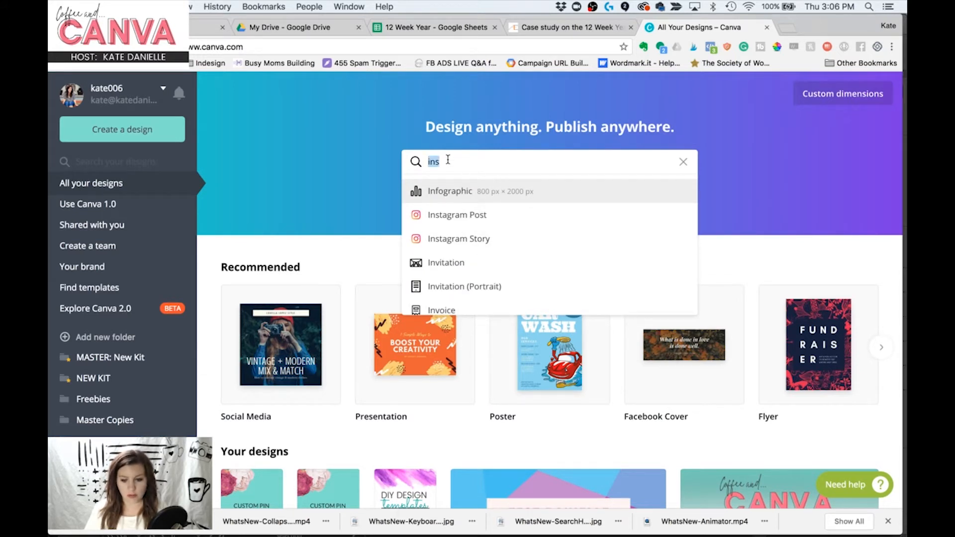
{"action": "left_click", "coordinate": [685, 164]}
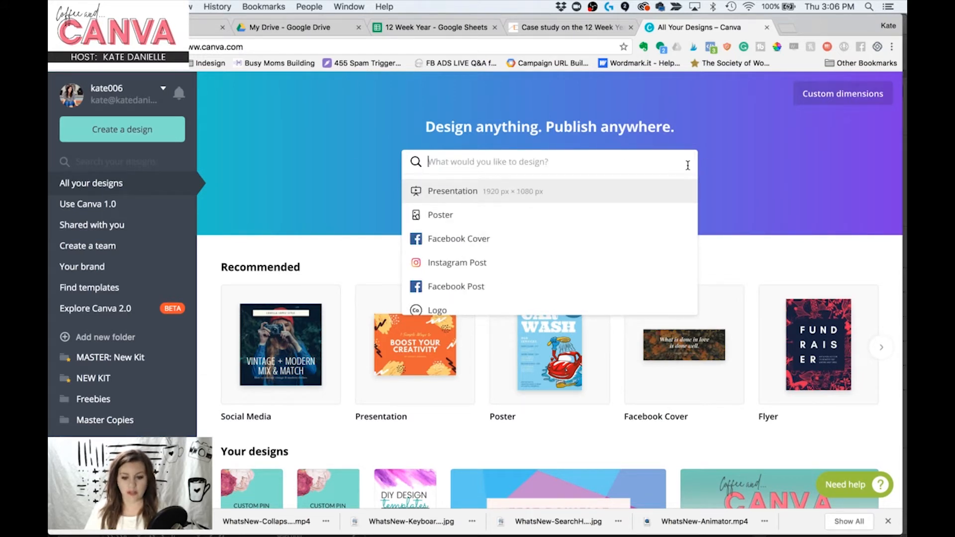
{"action": "left_click", "coordinate": [733, 168]}
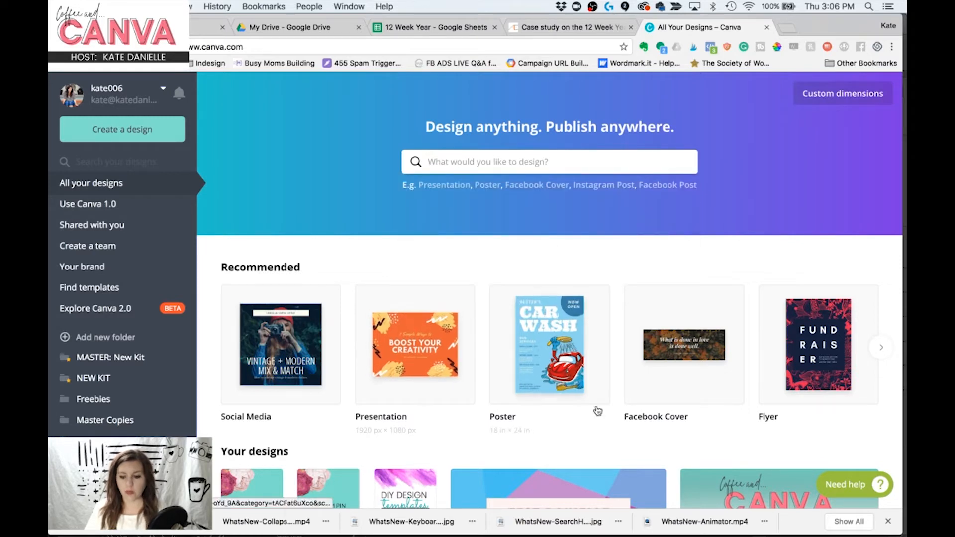
Browse the recommended design types and look over the existing designs on the home page
{"action": "left_click", "coordinate": [882, 354]}
{"action": "left_click", "coordinate": [882, 354]}
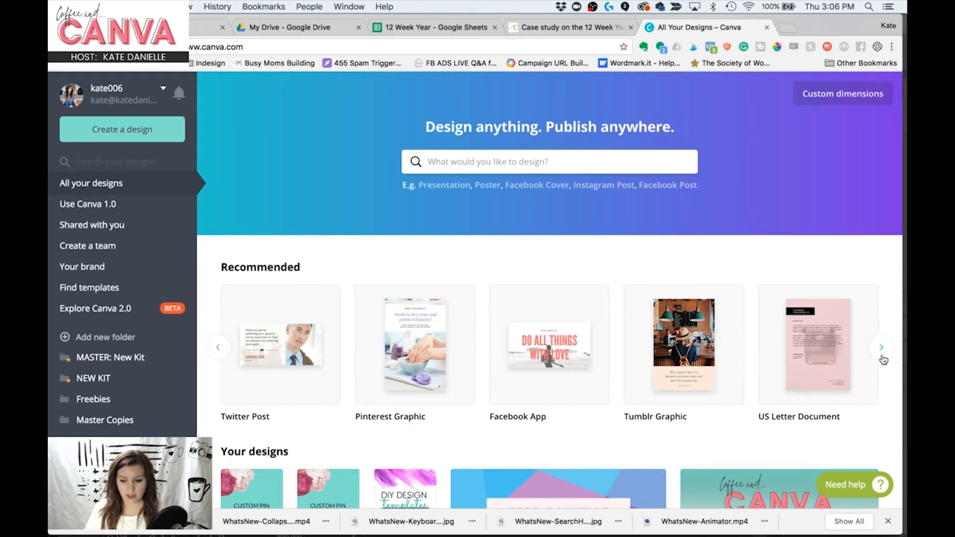
{"action": "left_click", "coordinate": [881, 354]}
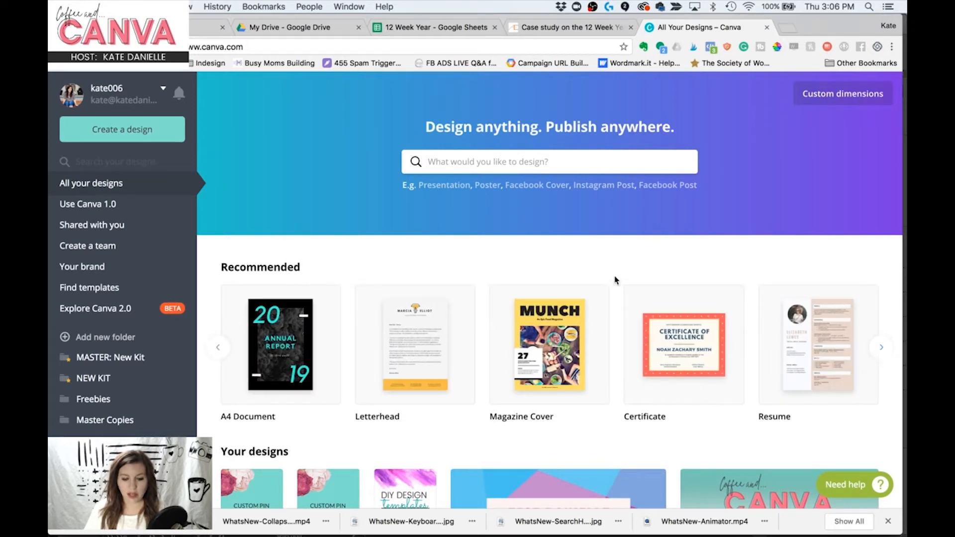
{"action": "scroll", "coordinate": [614, 279], "scroll_direction": "down", "scroll_amount": 5}
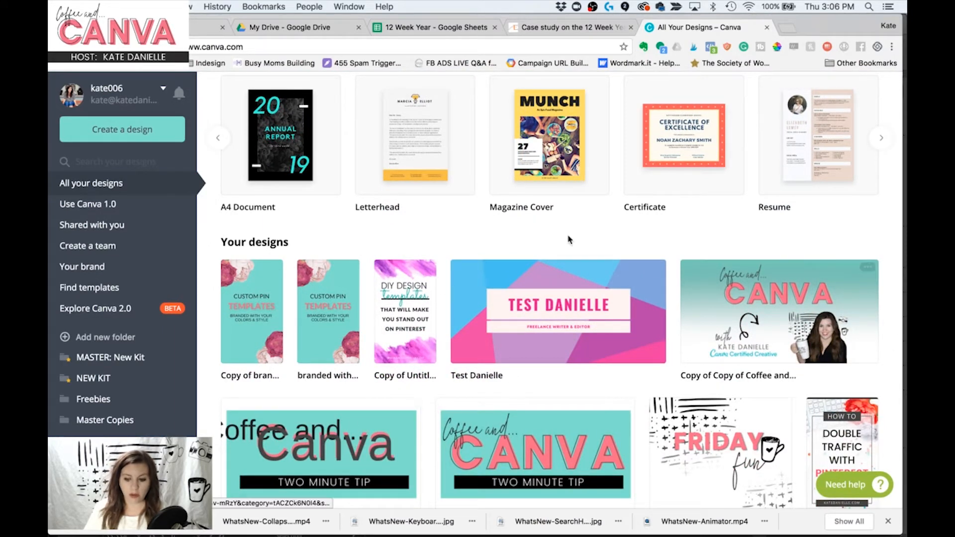
{"action": "scroll", "coordinate": [446, 245], "scroll_direction": "up", "scroll_amount": 5}
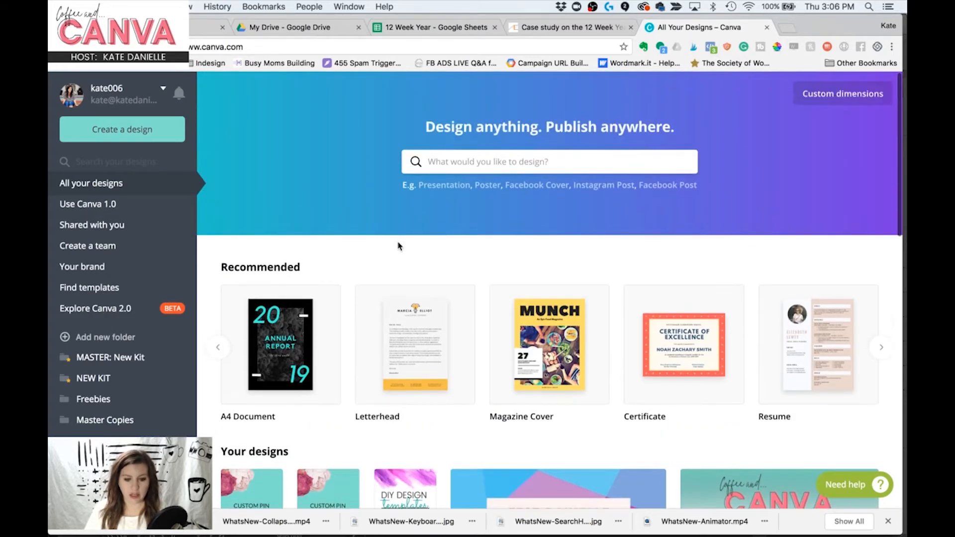
Compare the design "branded with your colors & style" with its copy in the editor, and check the original's options
{"action": "scroll", "coordinate": [311, 151], "scroll_direction": "down", "scroll_amount": 5}
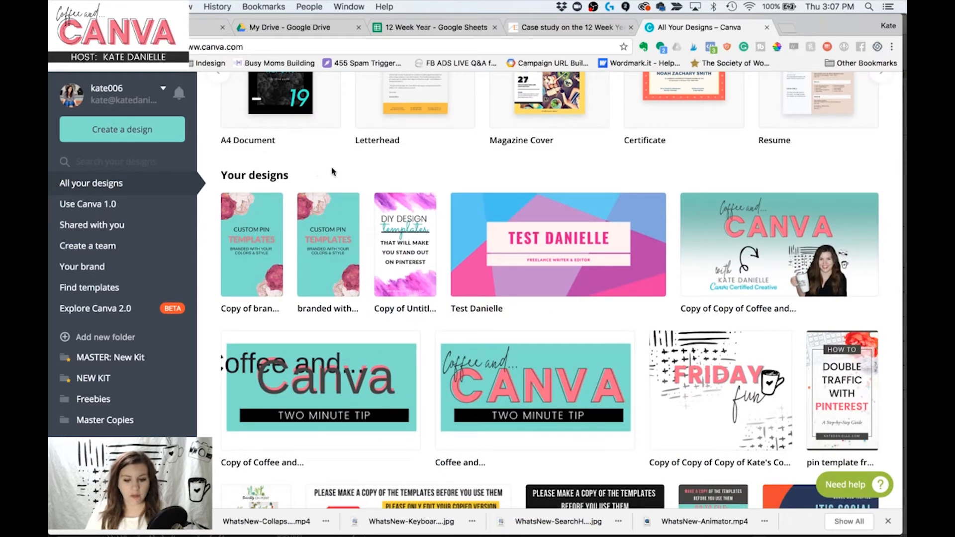
{"action": "left_click", "coordinate": [322, 210]}
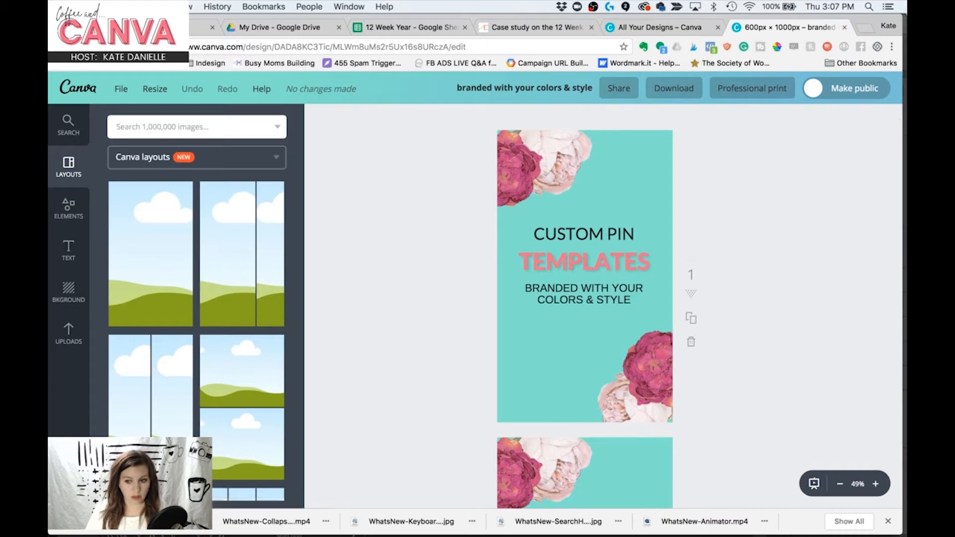
{"action": "left_click", "coordinate": [844, 28]}
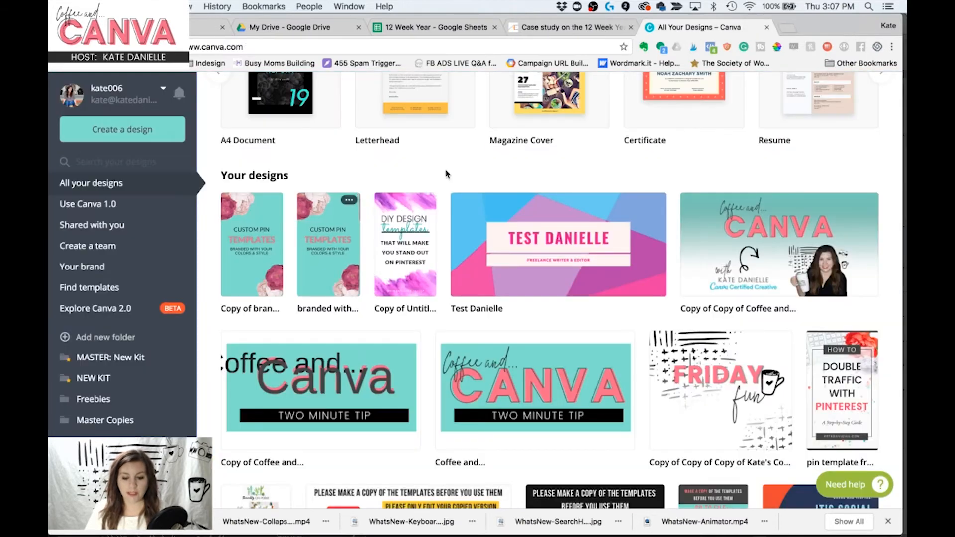
{"action": "left_click", "coordinate": [349, 202]}
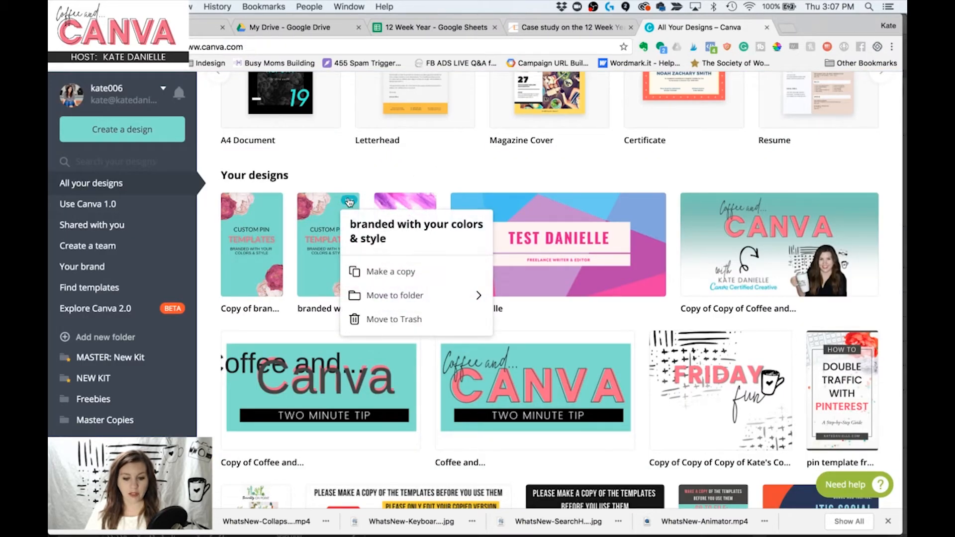
{"action": "left_click", "coordinate": [322, 172]}
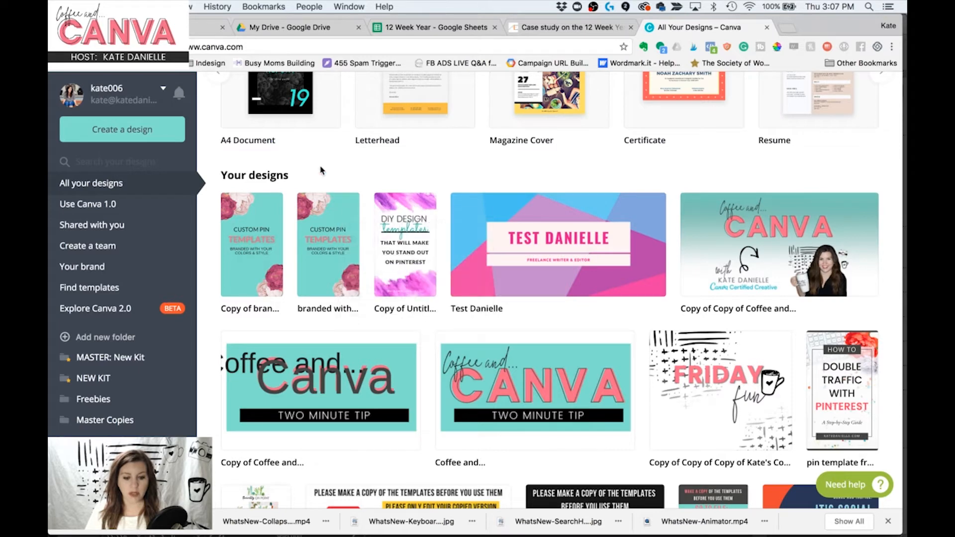
{"action": "left_click", "coordinate": [244, 226]}
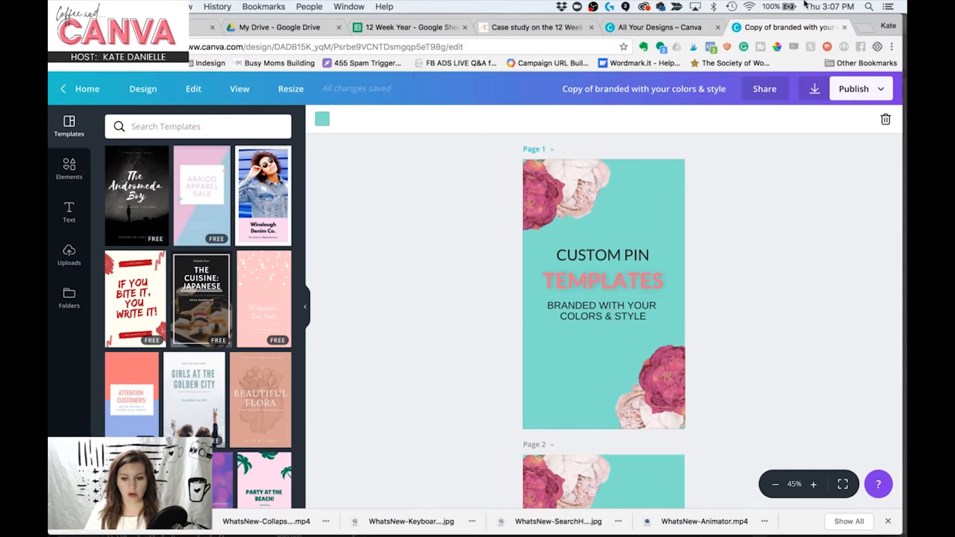
{"action": "left_click", "coordinate": [843, 28]}
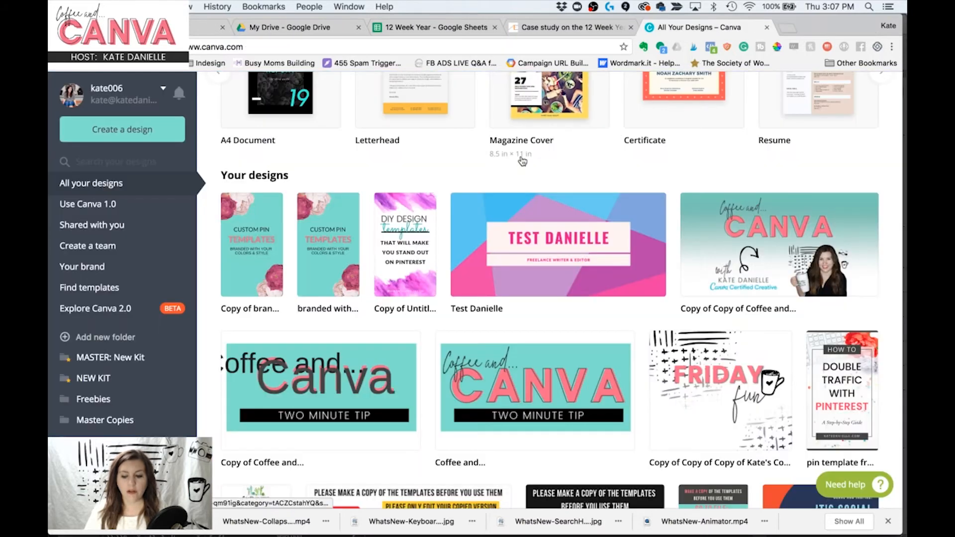
Open the "Copy of Coffee and..." design, browse the uploaded fonts for its "Coffee and..." text, and close the design
{"action": "scroll", "coordinate": [522, 160], "scroll_direction": "down", "scroll_amount": 2}
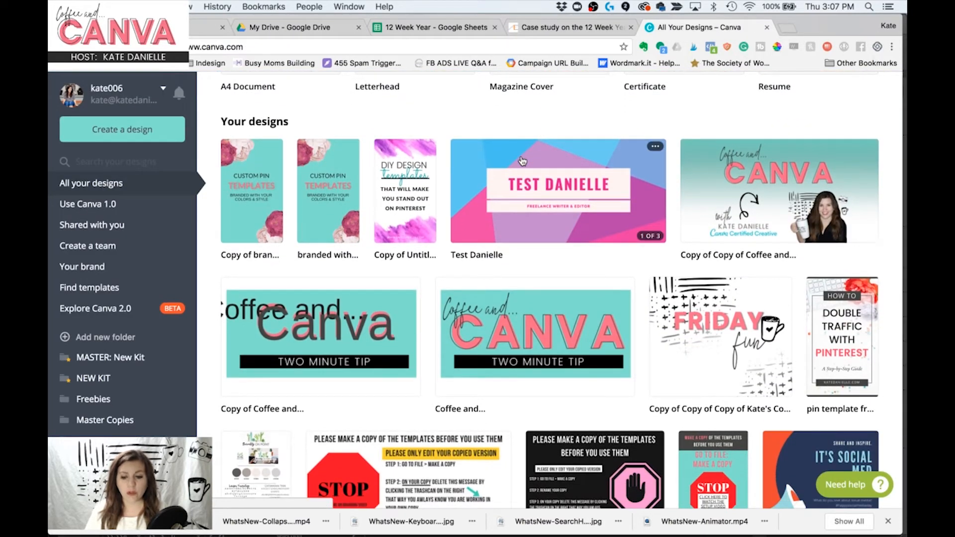
{"action": "scroll", "coordinate": [522, 160], "scroll_direction": "down", "scroll_amount": 3}
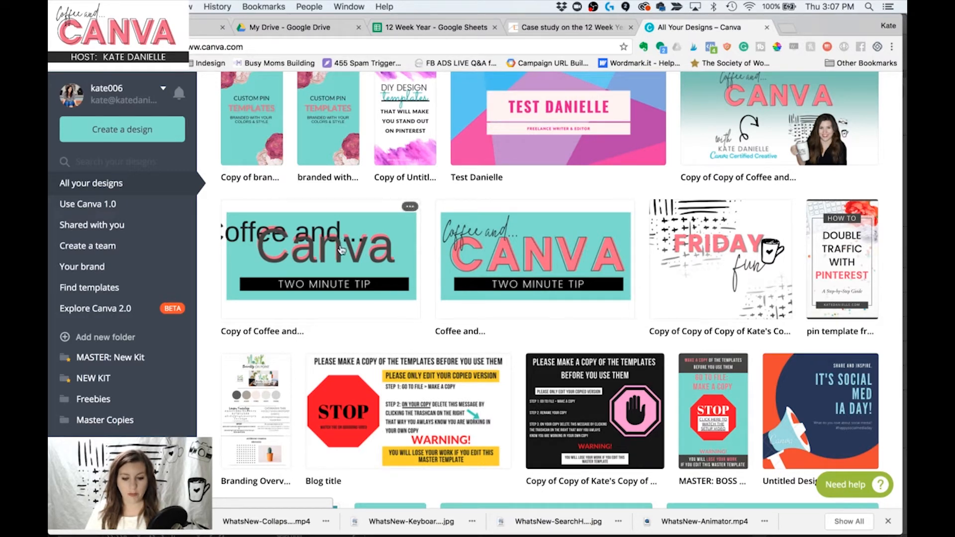
{"action": "left_click", "coordinate": [362, 231]}
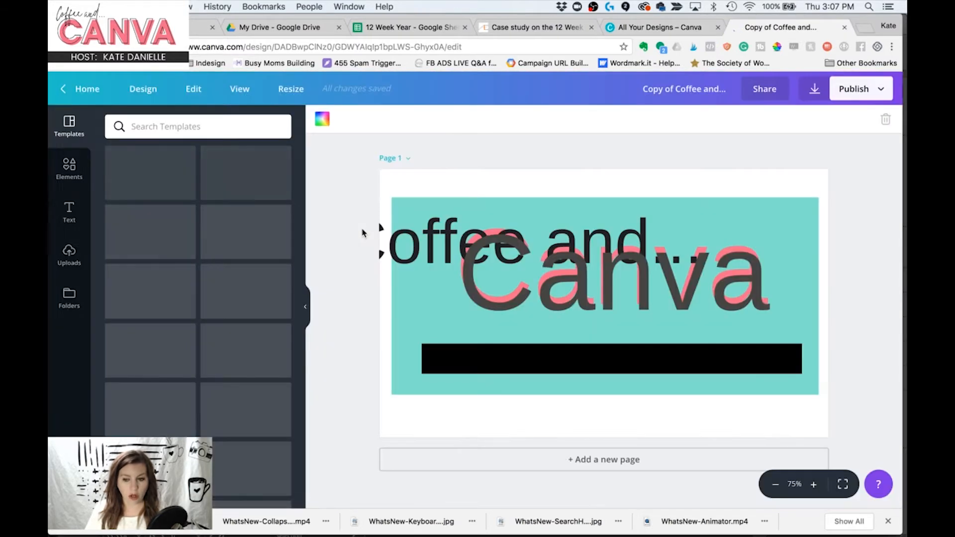
{"action": "double_click", "coordinate": [426, 250]}
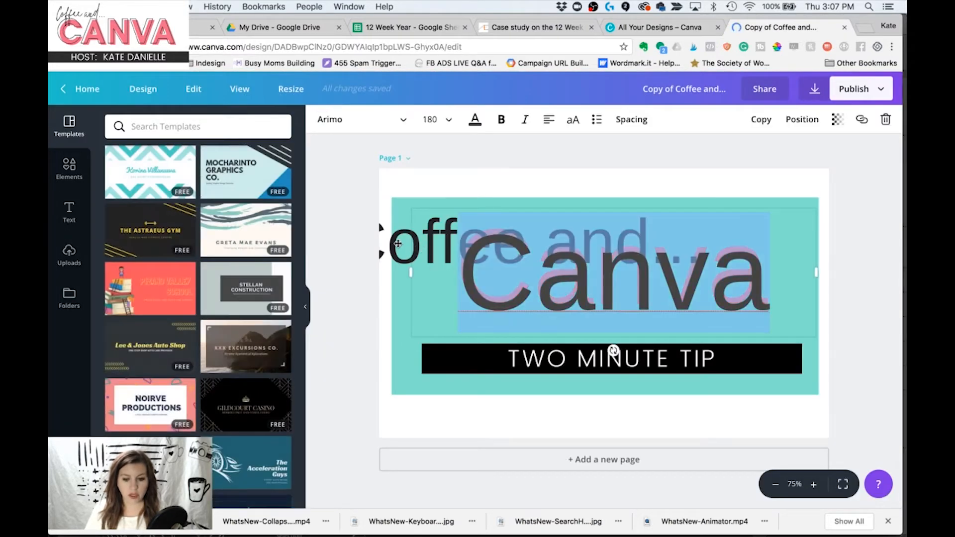
{"action": "double_click", "coordinate": [397, 244]}
{"action": "left_click", "coordinate": [407, 123]}
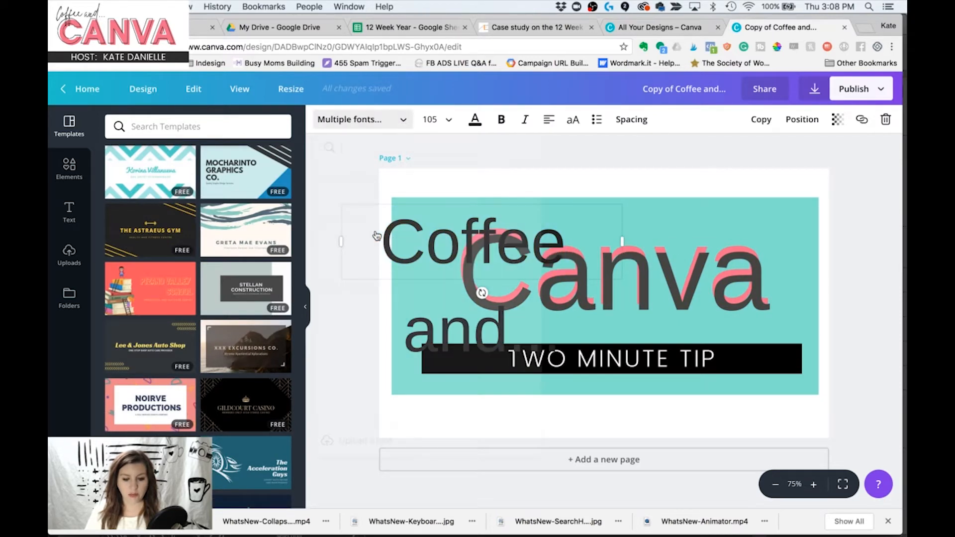
{"action": "scroll", "coordinate": [356, 326], "scroll_direction": "down", "scroll_amount": 5}
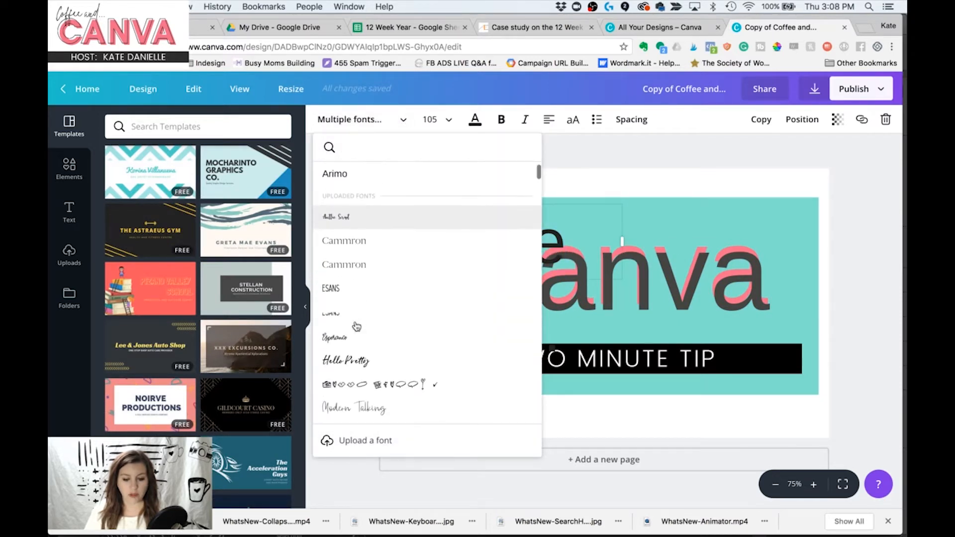
{"action": "scroll", "coordinate": [356, 396], "scroll_direction": "down", "scroll_amount": 2}
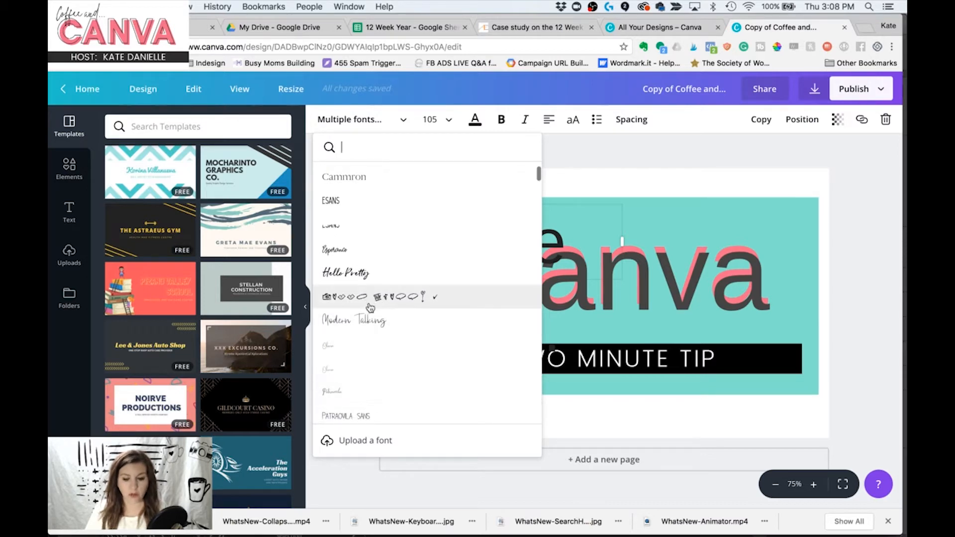
{"action": "scroll", "coordinate": [368, 305], "scroll_direction": "down", "scroll_amount": 2}
{"action": "key", "text": "super+w"}
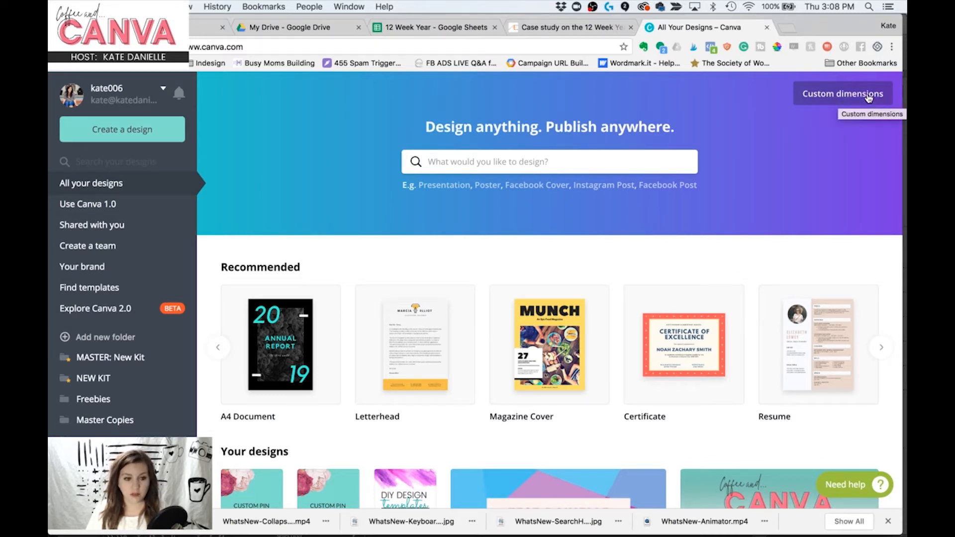
Check the custom dimensions form and look through the designs in the My Copies folder
{"action": "left_click", "coordinate": [817, 96]}
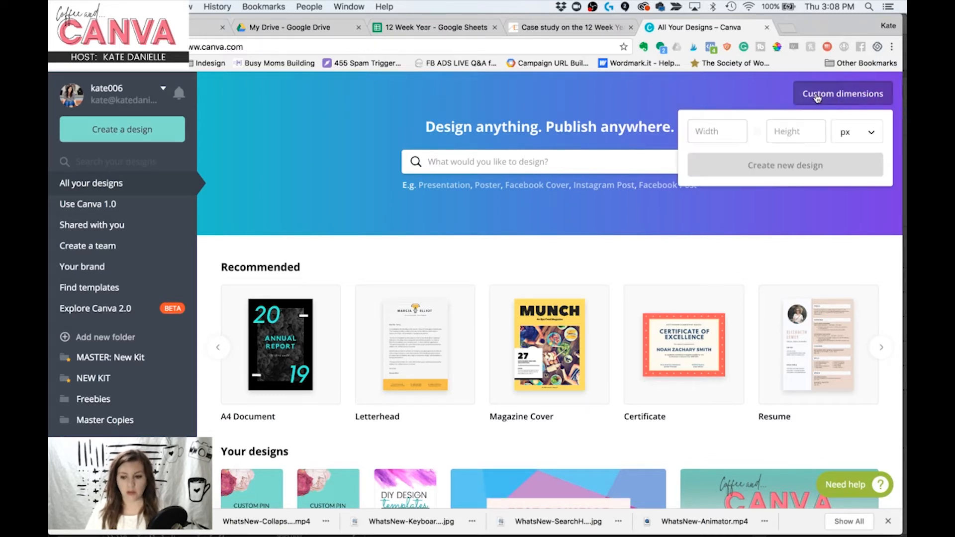
{"action": "left_click", "coordinate": [524, 97]}
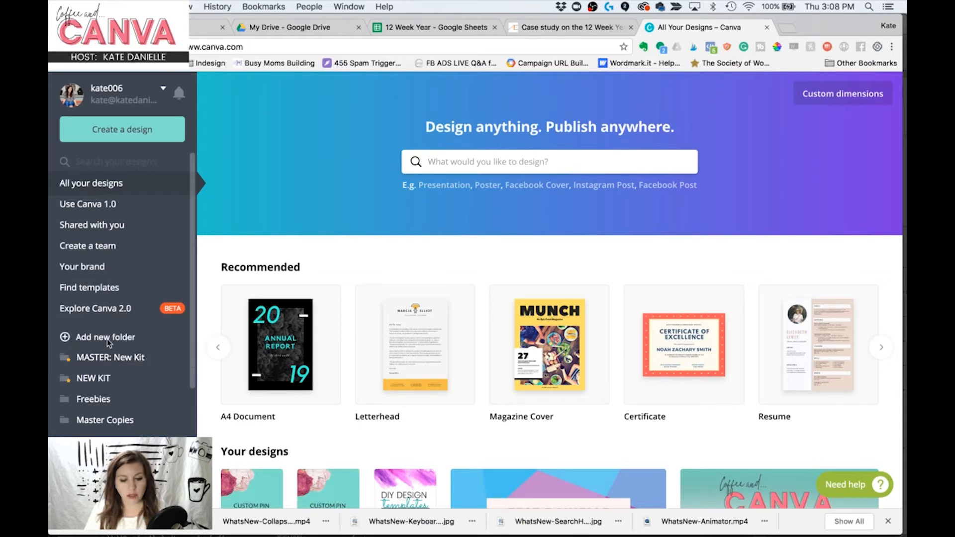
{"action": "scroll", "coordinate": [144, 402], "scroll_direction": "down", "scroll_amount": 3}
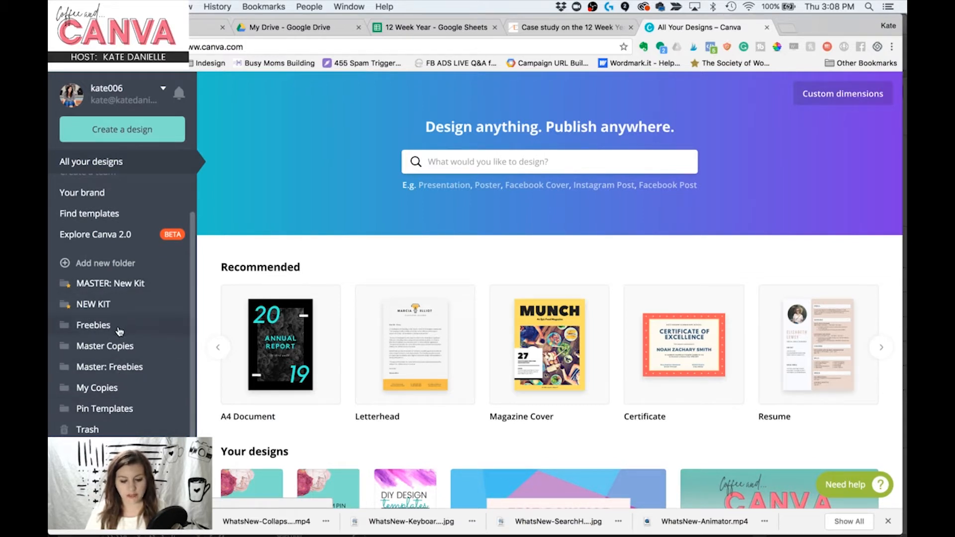
{"action": "left_click", "coordinate": [103, 387]}
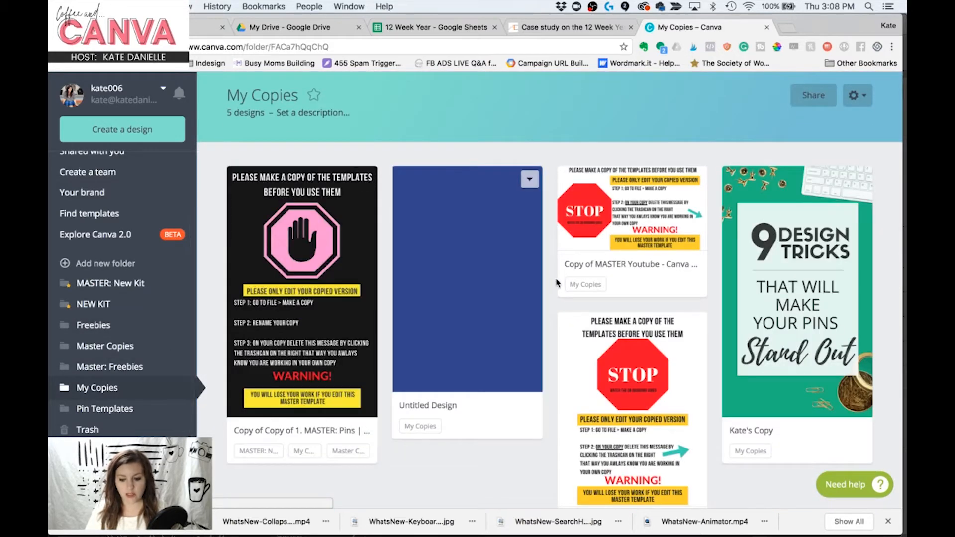
{"action": "scroll", "coordinate": [557, 283], "scroll_direction": "down", "scroll_amount": 3}
{"action": "scroll", "coordinate": [557, 283], "scroll_direction": "up", "scroll_amount": 3}
{"action": "scroll", "coordinate": [561, 277], "scroll_direction": "down", "scroll_amount": 1}
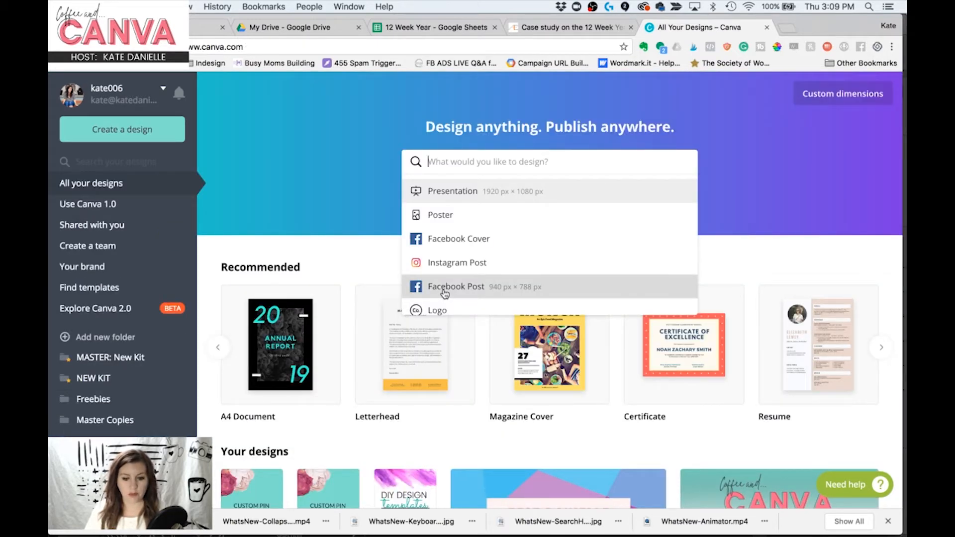
Create a new 940 x 788 px Facebook Post design and browse its template categories
{"action": "left_click", "coordinate": [445, 288]}
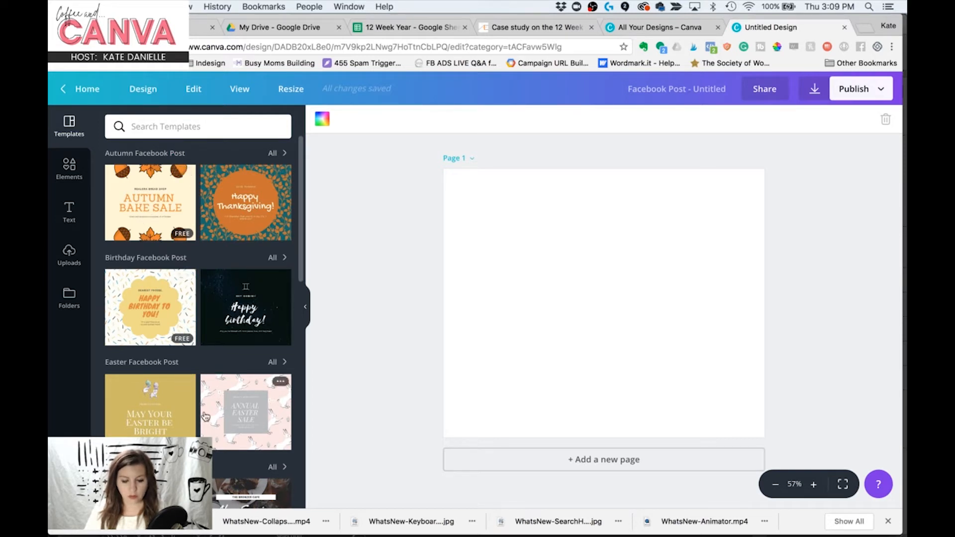
{"action": "scroll", "coordinate": [175, 292], "scroll_direction": "down", "scroll_amount": 7}
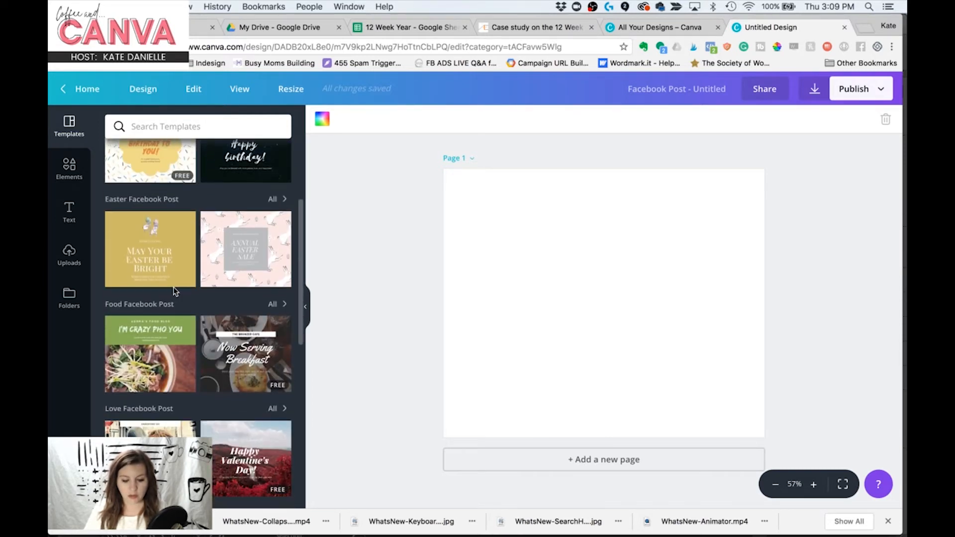
{"action": "scroll", "coordinate": [176, 291], "scroll_direction": "down", "scroll_amount": 8}
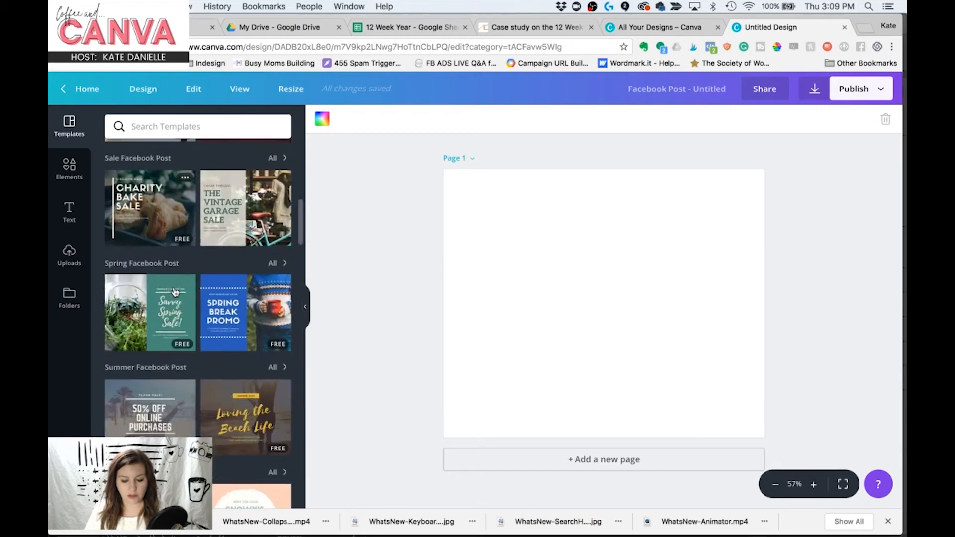
{"action": "scroll", "coordinate": [176, 292], "scroll_direction": "down", "scroll_amount": 4}
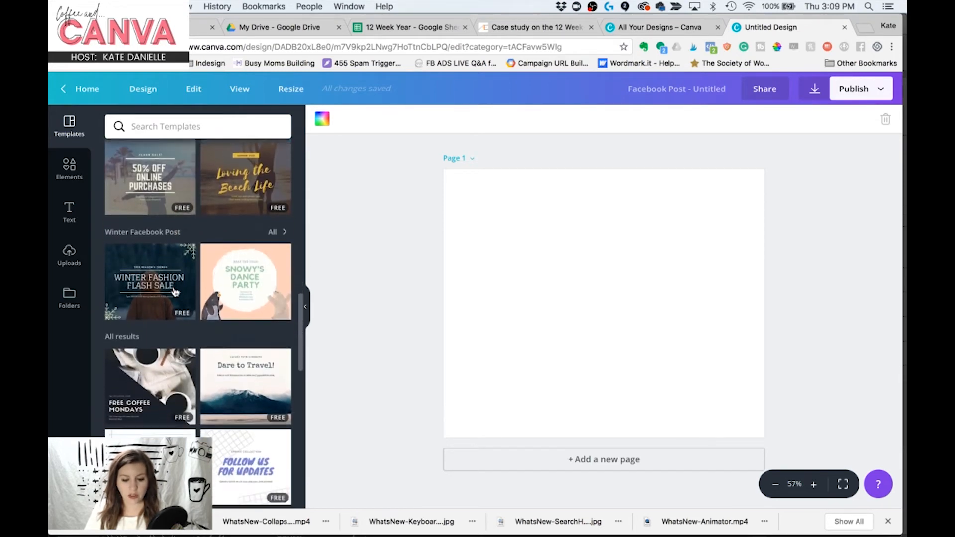
{"action": "scroll", "coordinate": [175, 291], "scroll_direction": "down", "scroll_amount": 6}
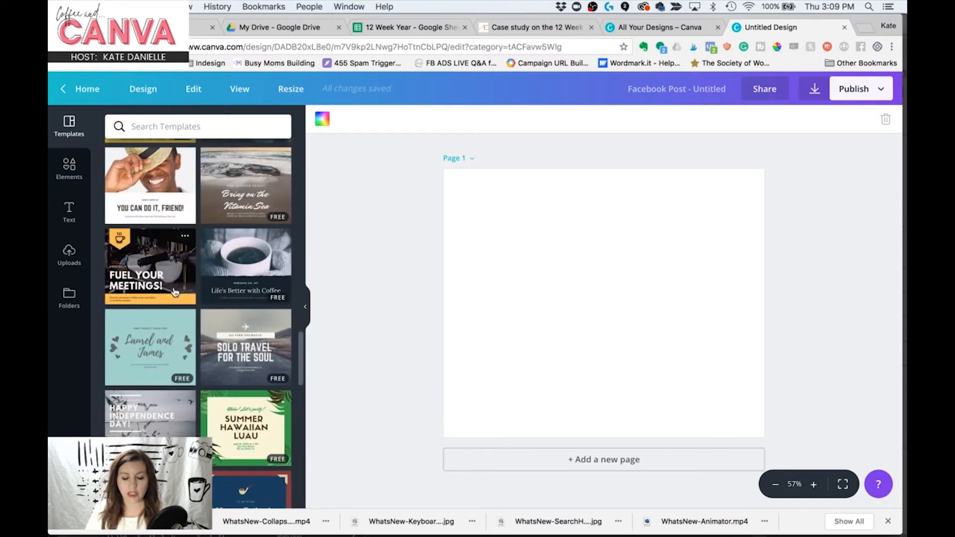
{"action": "scroll", "coordinate": [175, 292], "scroll_direction": "up", "scroll_amount": 10}
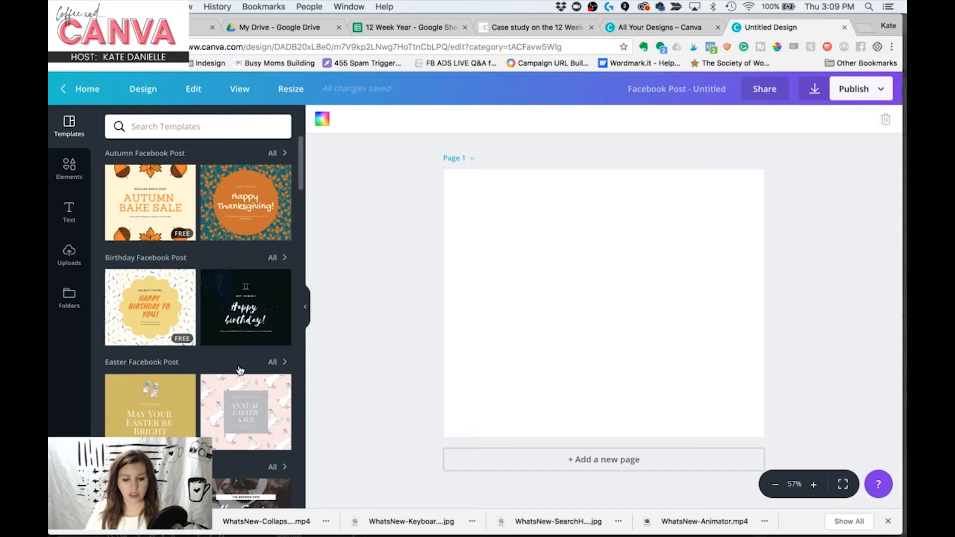
Apply the yellow "Happy Birthday to You!" birthday template to the blank page and select its heading
{"action": "left_click", "coordinate": [151, 309]}
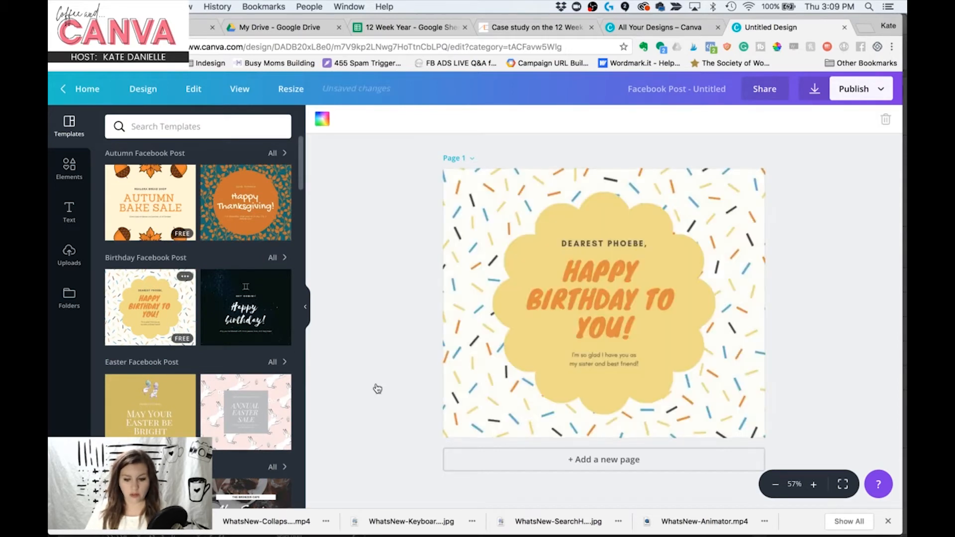
{"action": "left_click", "coordinate": [583, 277]}
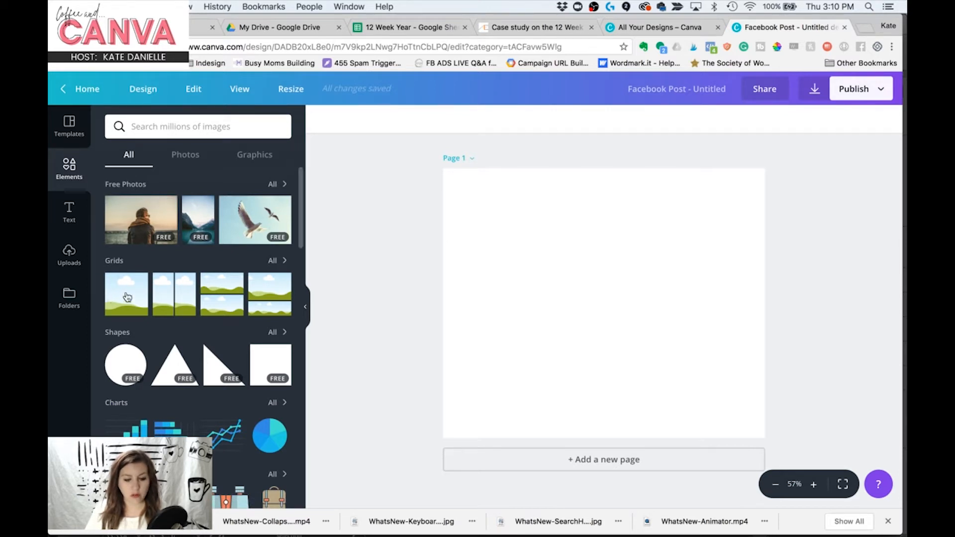
Look through the element categories, including grids, shapes, charts, illustrations, icons, lines, frames and themed photos
{"action": "scroll", "coordinate": [173, 413], "scroll_direction": "down", "scroll_amount": 3}
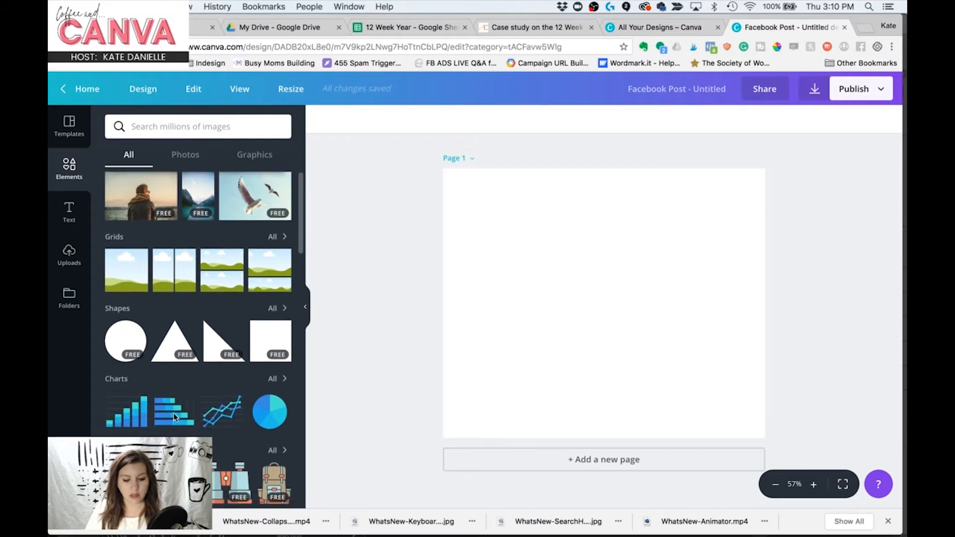
{"action": "scroll", "coordinate": [174, 416], "scroll_direction": "down", "scroll_amount": 6}
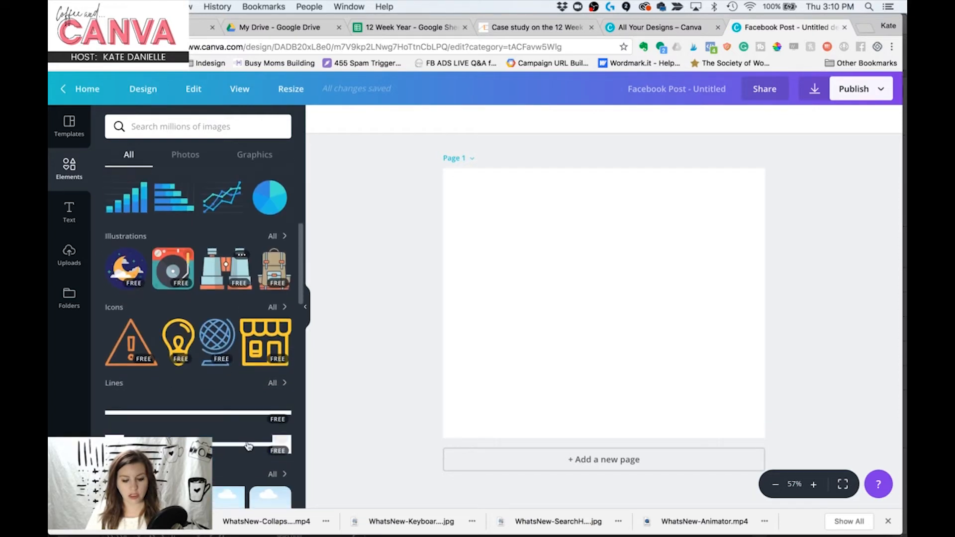
{"action": "scroll", "coordinate": [238, 368], "scroll_direction": "down", "scroll_amount": 6}
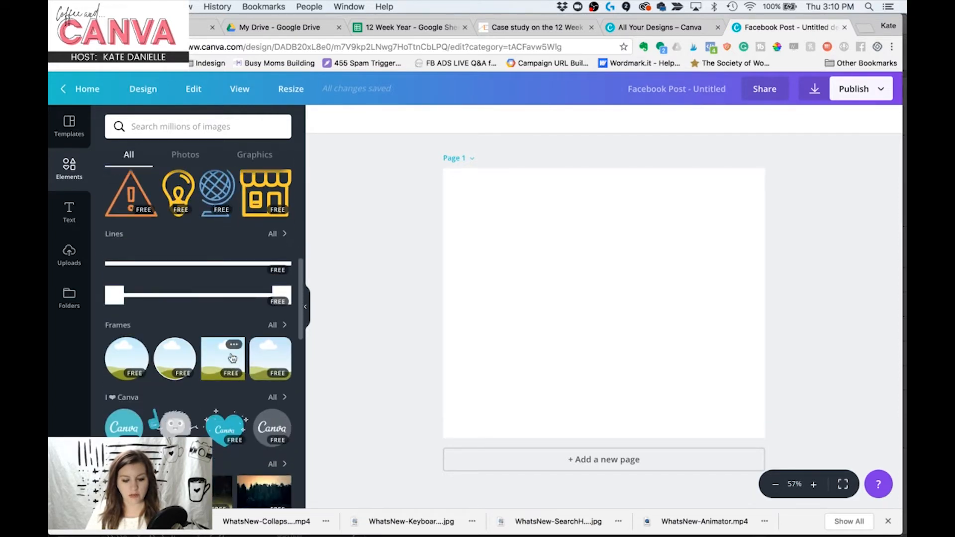
{"action": "scroll", "coordinate": [194, 368], "scroll_direction": "down", "scroll_amount": 5}
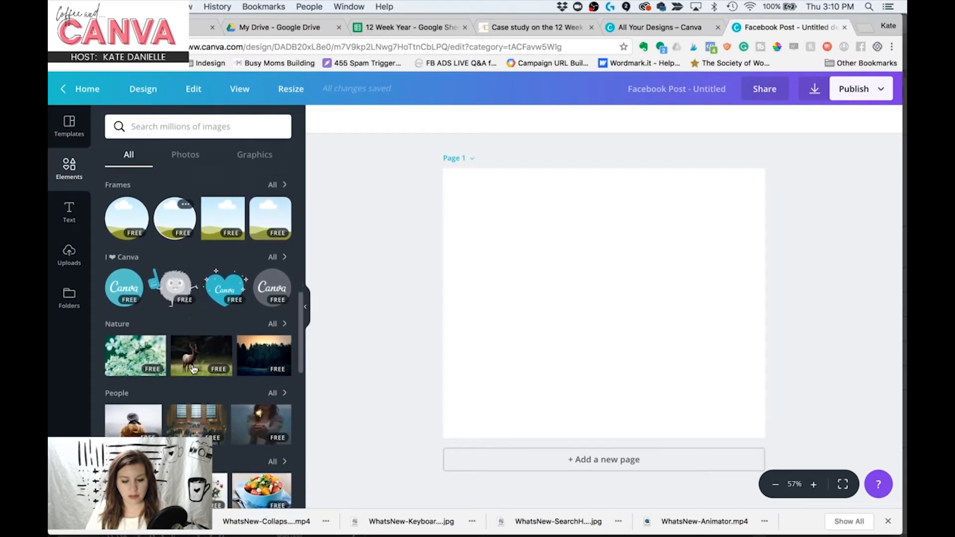
{"action": "scroll", "coordinate": [194, 368], "scroll_direction": "down", "scroll_amount": 4}
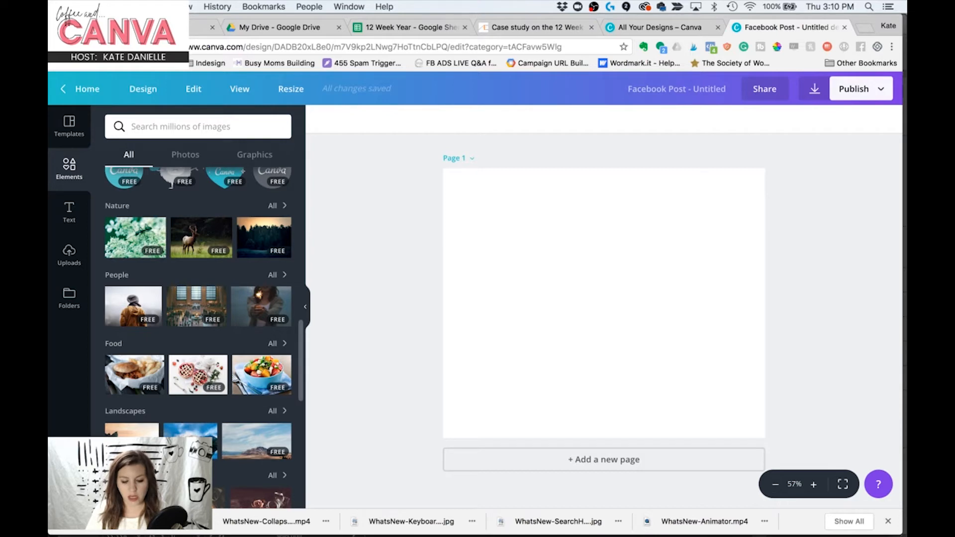
{"action": "scroll", "coordinate": [194, 368], "scroll_direction": "down", "scroll_amount": 4}
{"action": "scroll", "coordinate": [194, 368], "scroll_direction": "up", "scroll_amount": 20}
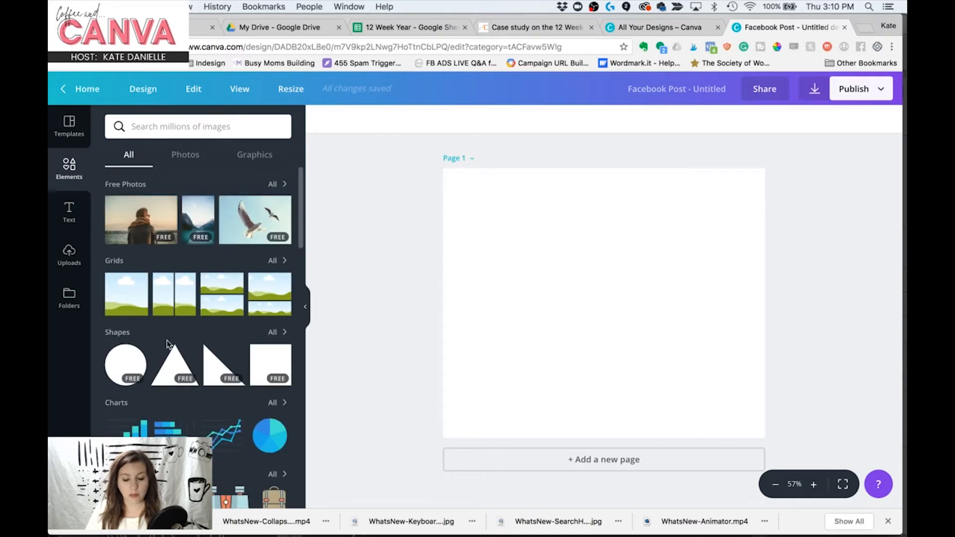
View the full collection of Shapes elements and return to the category overview
{"action": "scroll", "coordinate": [197, 338], "scroll_direction": "down", "scroll_amount": 1}
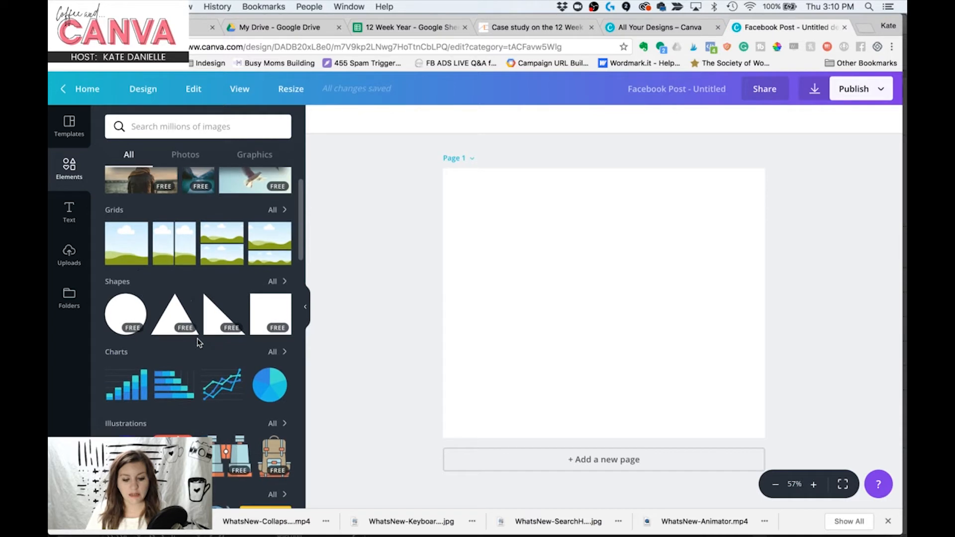
{"action": "left_click", "coordinate": [276, 286]}
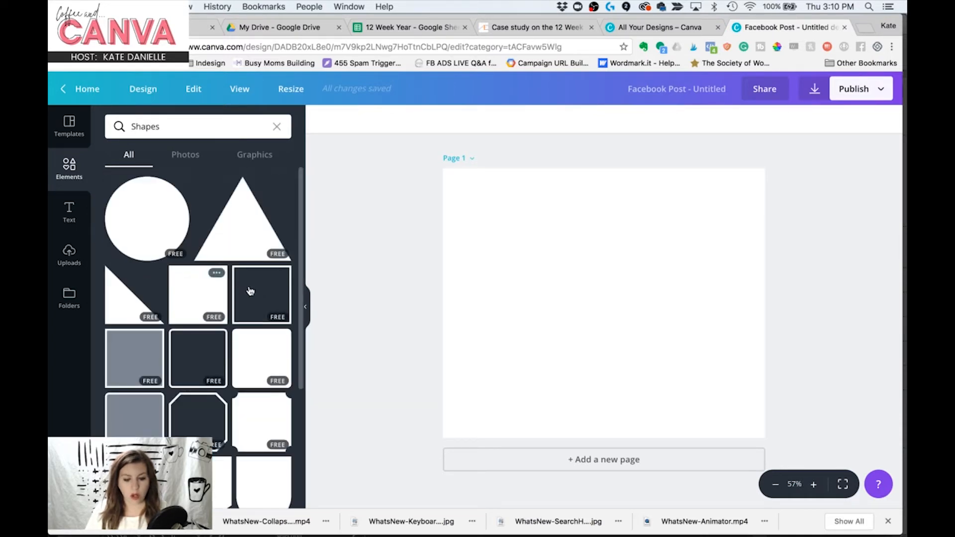
{"action": "left_click", "coordinate": [277, 131]}
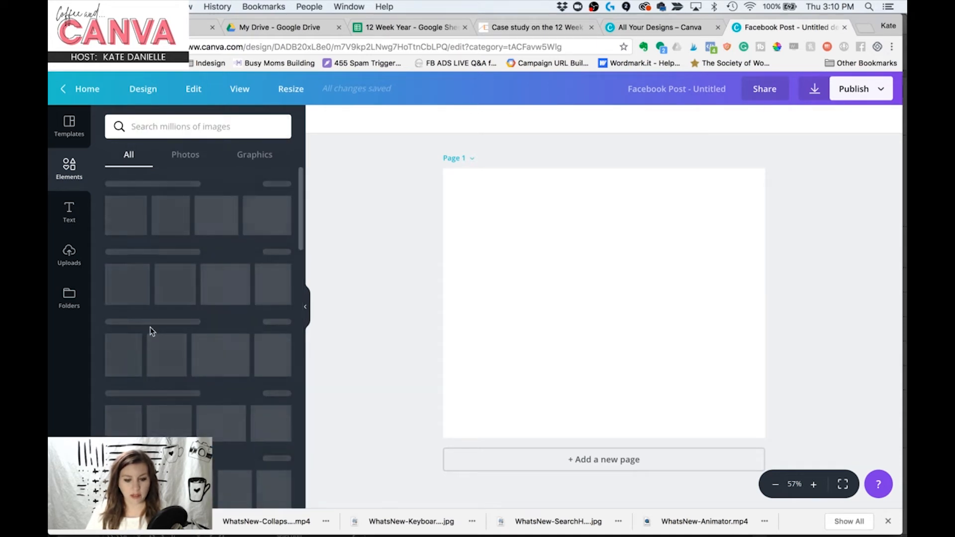
Compare the Photos and Graphics categories of the elements and return to viewing all of them
{"action": "left_click", "coordinate": [192, 158]}
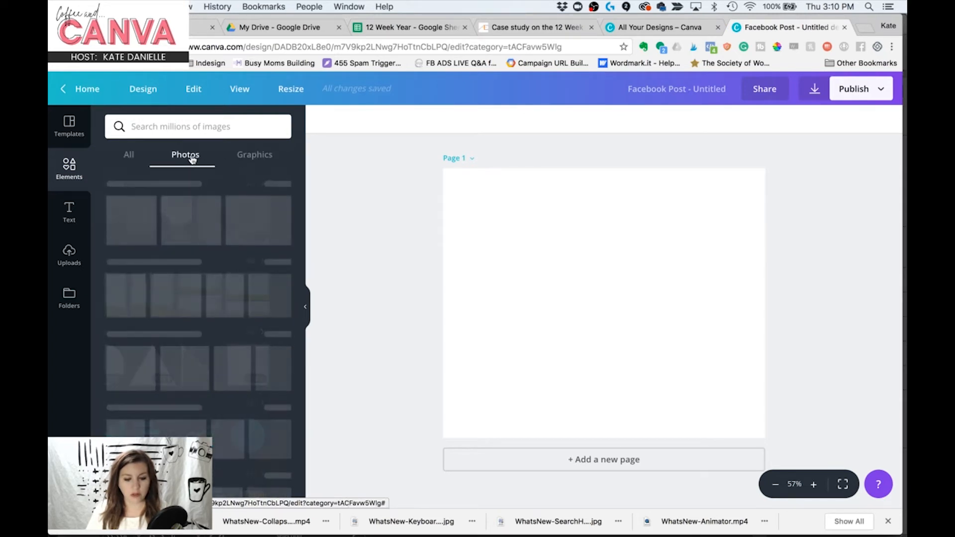
{"action": "left_click", "coordinate": [256, 156]}
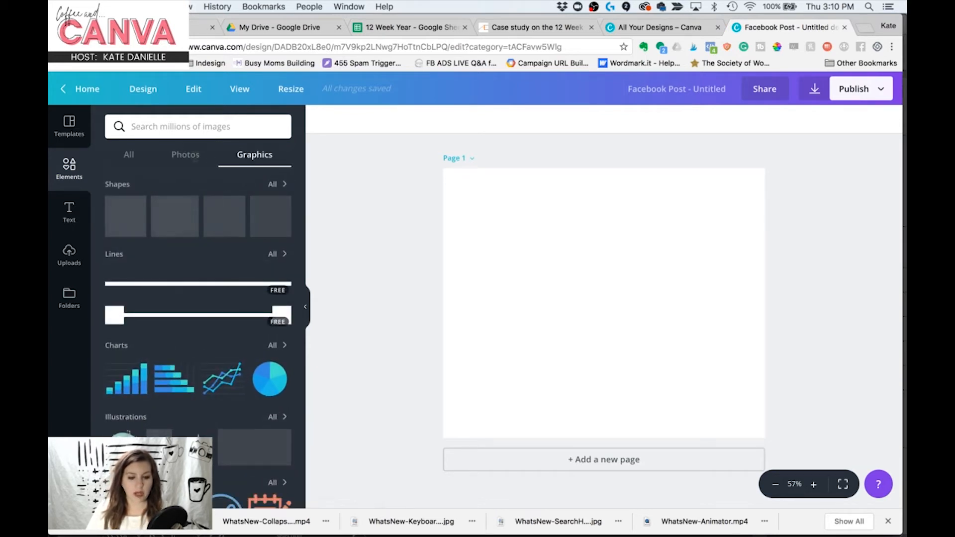
{"action": "left_click", "coordinate": [193, 160]}
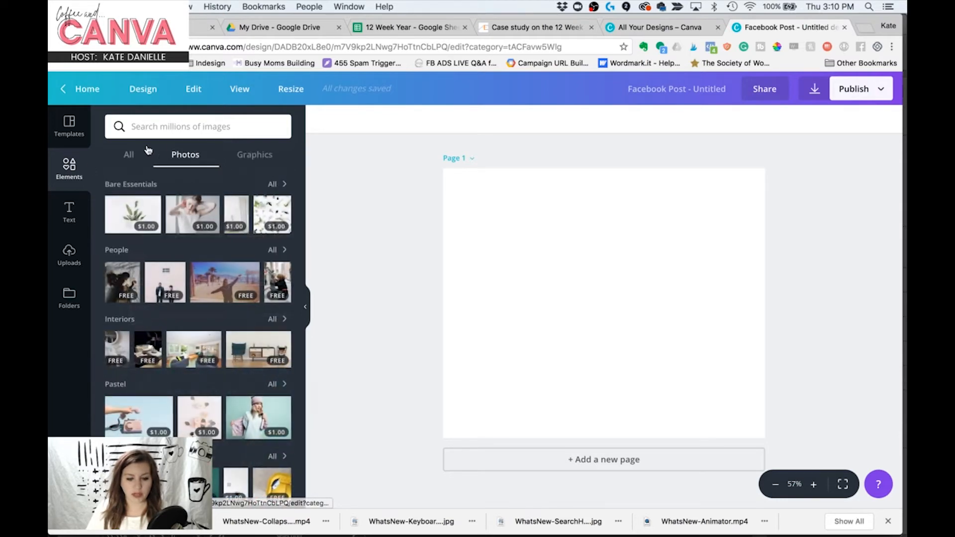
{"action": "left_click", "coordinate": [129, 154]}
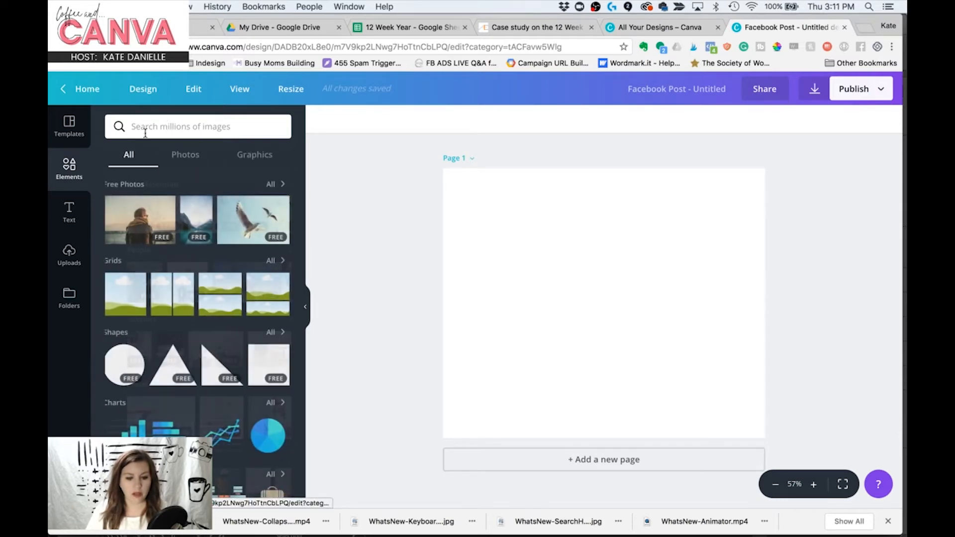
Search the elements for "arrow" and look through the results for all types, photos only and graphics only
{"action": "left_click", "coordinate": [152, 127]}
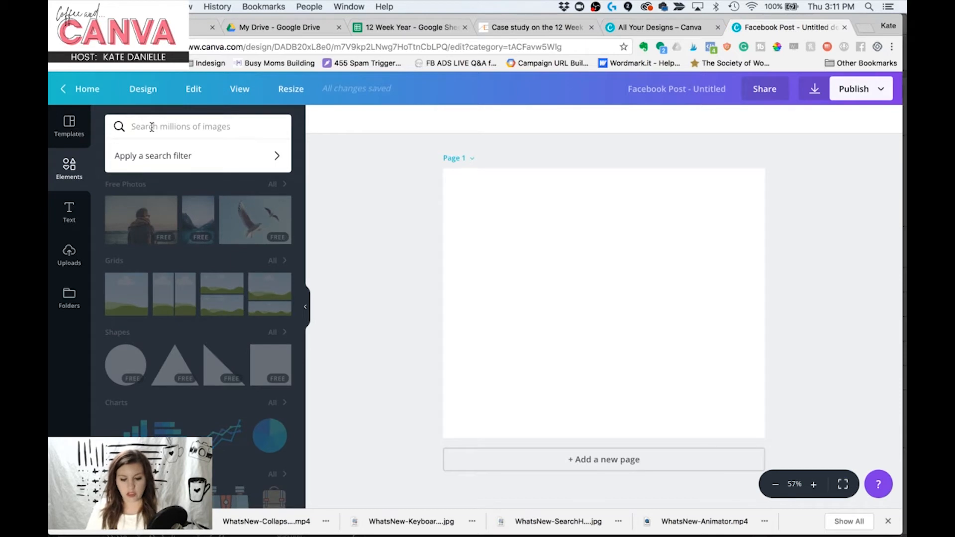
{"action": "type", "text": "arrow"}
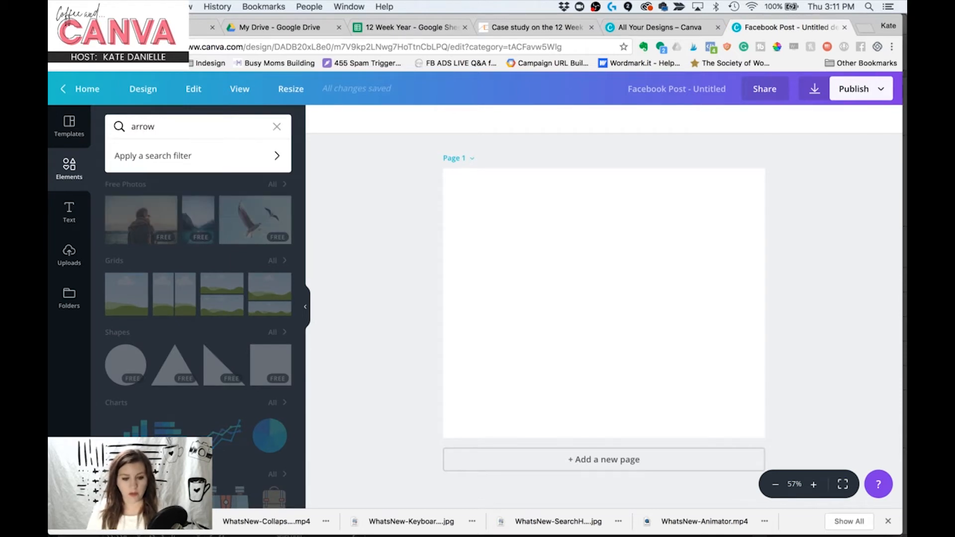
{"action": "key", "text": "Return"}
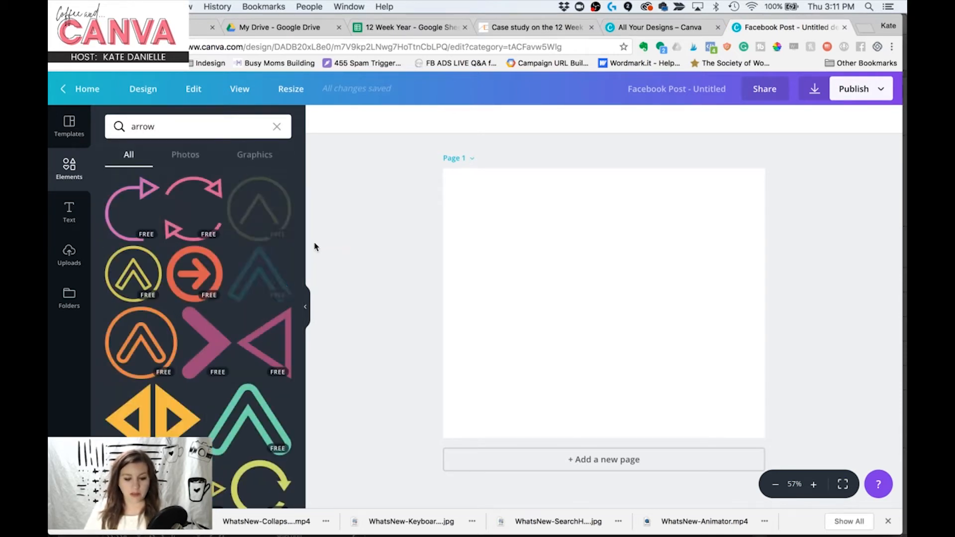
{"action": "scroll", "coordinate": [193, 295], "scroll_direction": "down", "scroll_amount": 10}
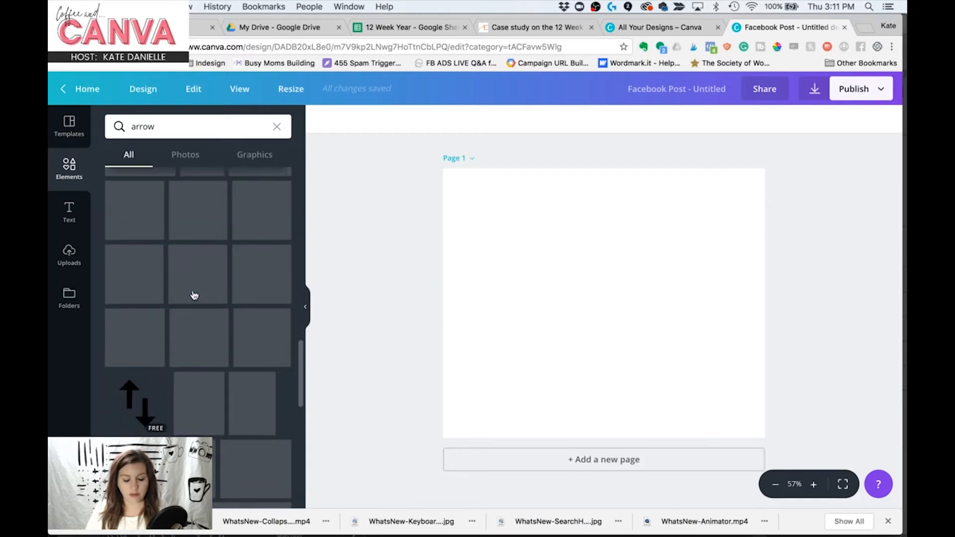
{"action": "scroll", "coordinate": [194, 295], "scroll_direction": "down", "scroll_amount": 5}
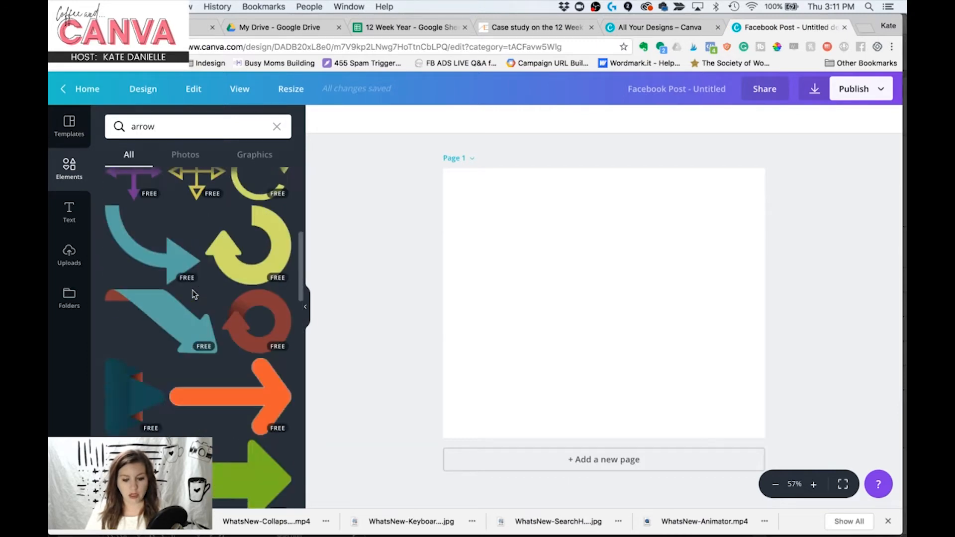
{"action": "scroll", "coordinate": [194, 295], "scroll_direction": "up", "scroll_amount": 10}
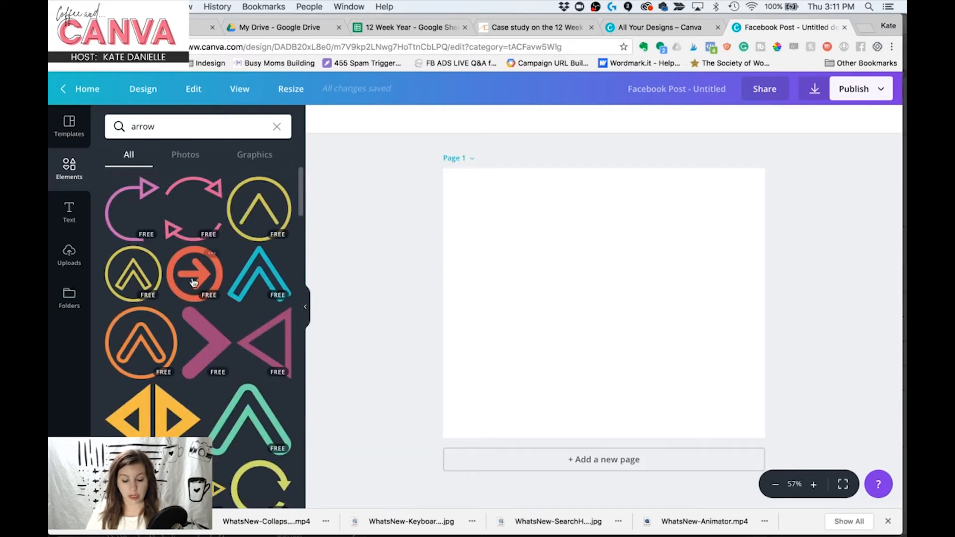
{"action": "left_click", "coordinate": [179, 160]}
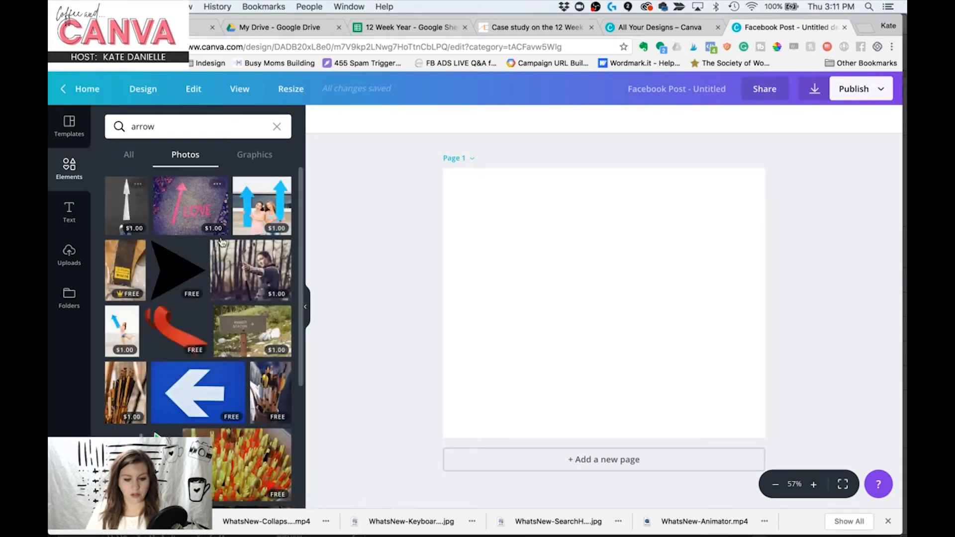
{"action": "left_click", "coordinate": [266, 157]}
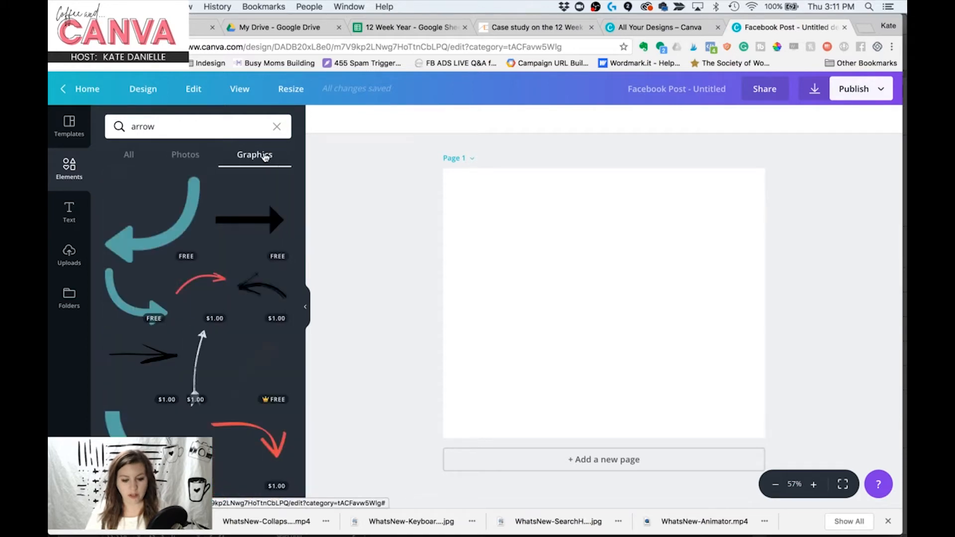
Browse the ready-made text combinations available for the design
{"action": "left_click", "coordinate": [68, 224]}
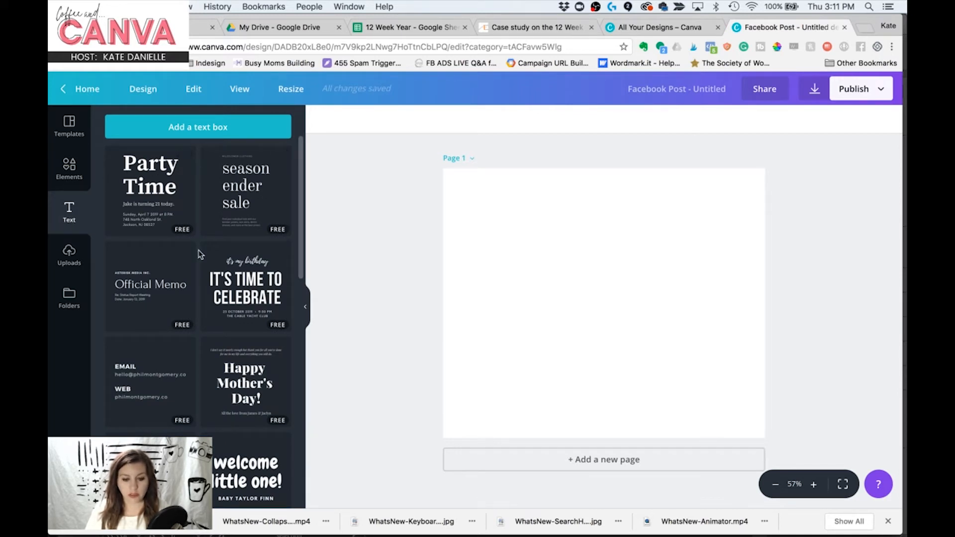
{"action": "scroll", "coordinate": [199, 256], "scroll_direction": "down", "scroll_amount": 5}
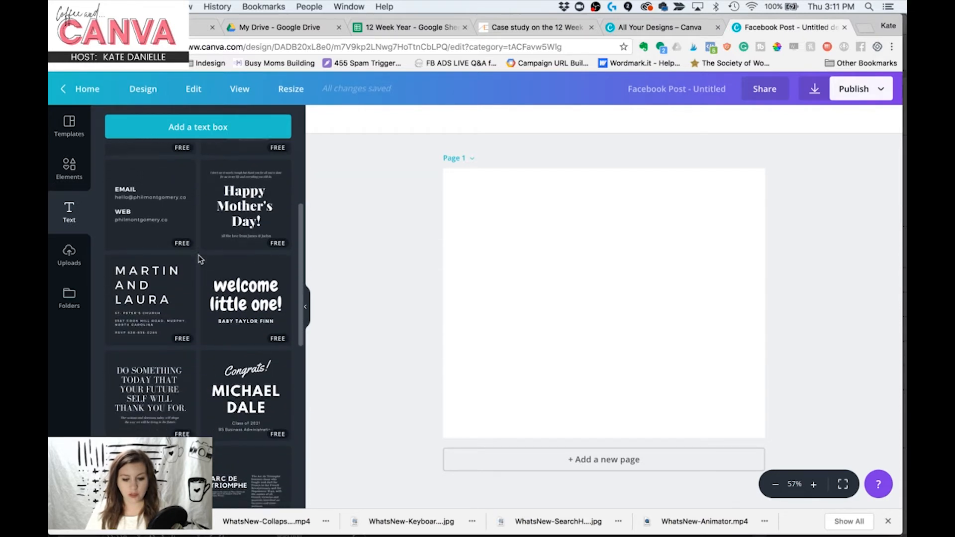
{"action": "scroll", "coordinate": [199, 259], "scroll_direction": "down", "scroll_amount": 3}
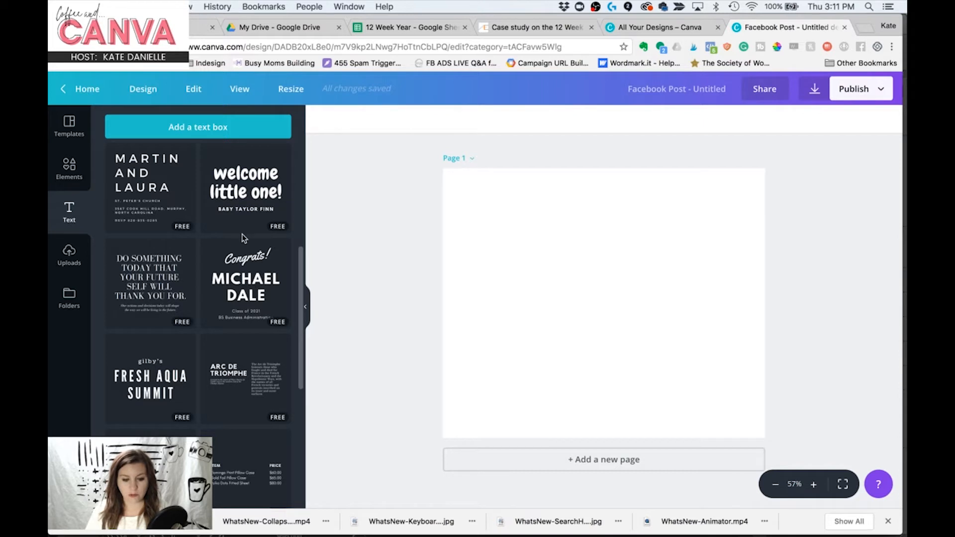
{"action": "scroll", "coordinate": [242, 234], "scroll_direction": "up", "scroll_amount": 8}
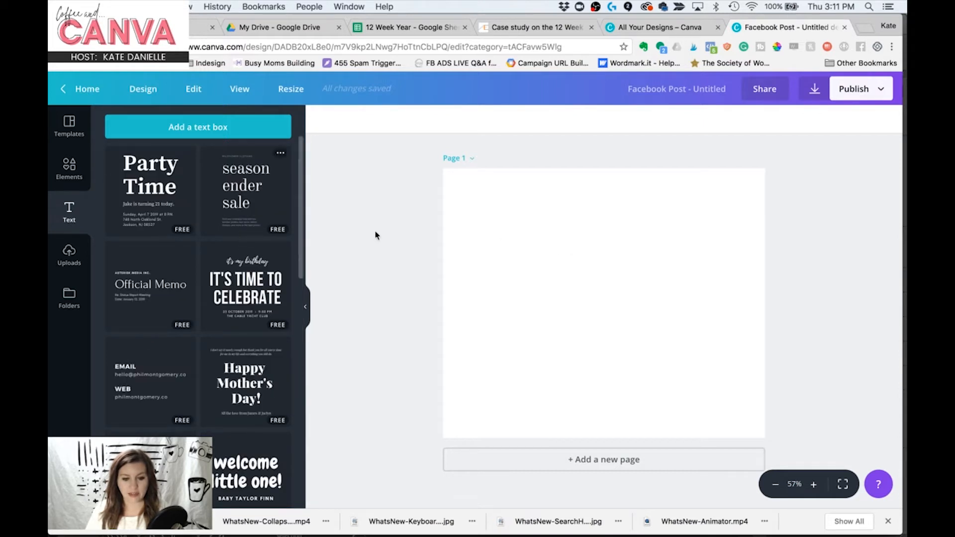
Add a paragraph text box to the page, clear its text and delete the box
{"action": "key", "text": "t"}
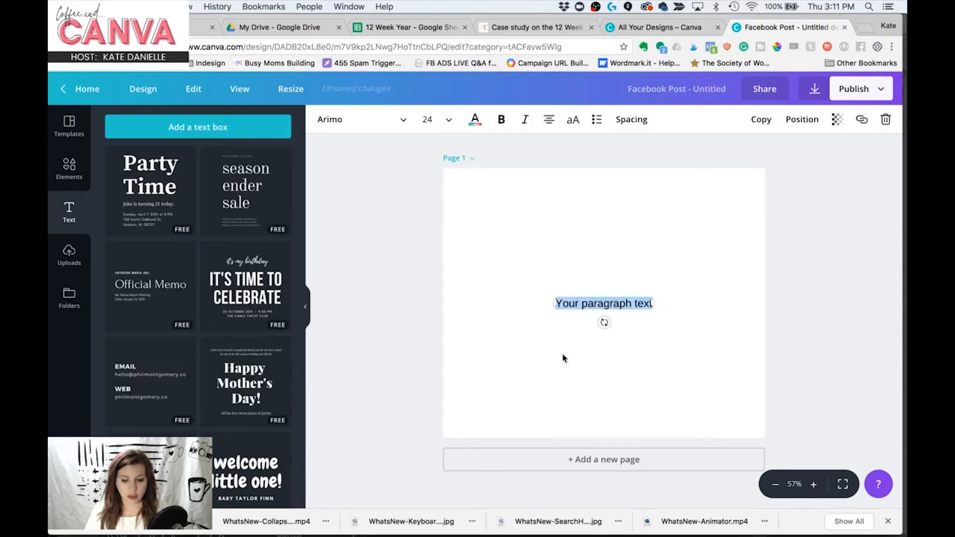
{"action": "key", "text": "BackSpace"}
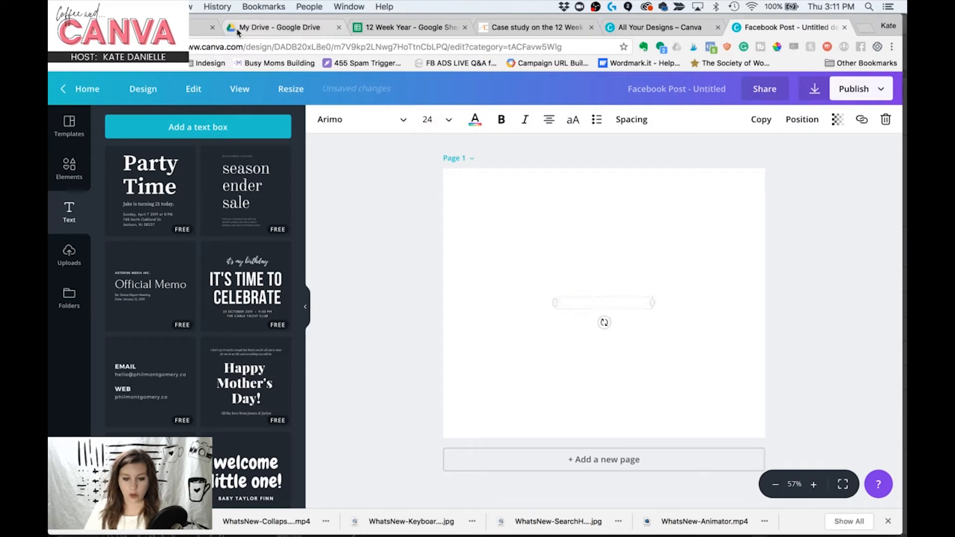
{"action": "left_click", "coordinate": [170, 133]}
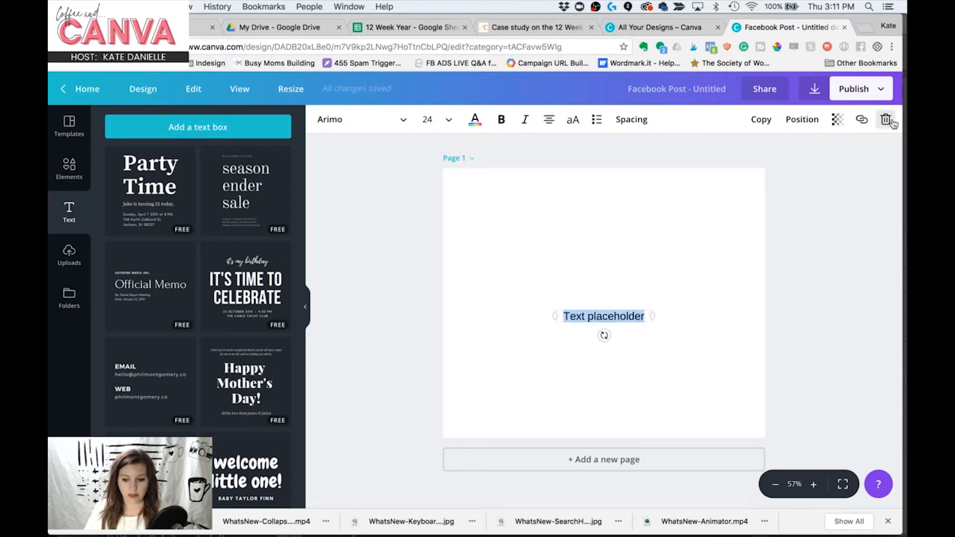
{"action": "key", "text": "BackSpace"}
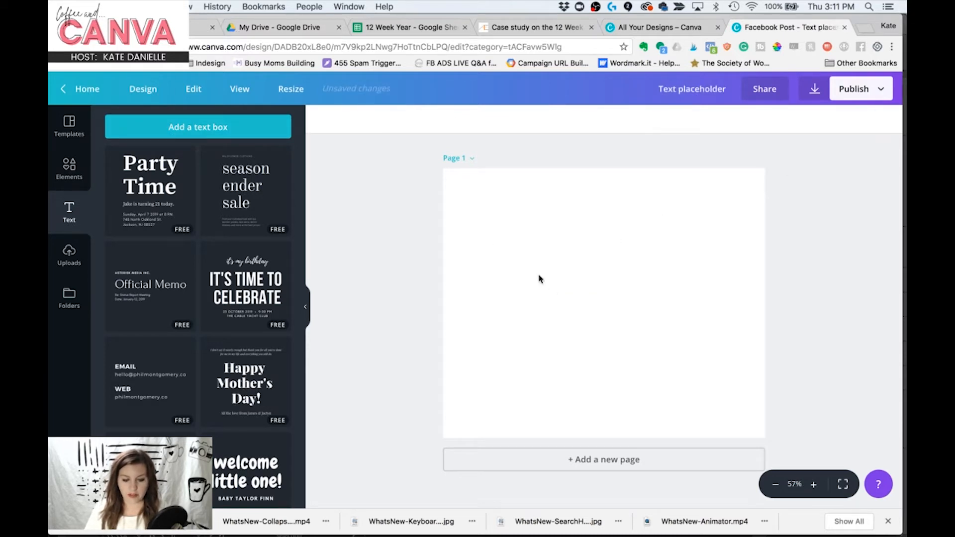
Add a paragraph text box while the elements library is open, and delete it from the page
{"action": "left_click", "coordinate": [69, 168]}
{"action": "key", "text": "t"}
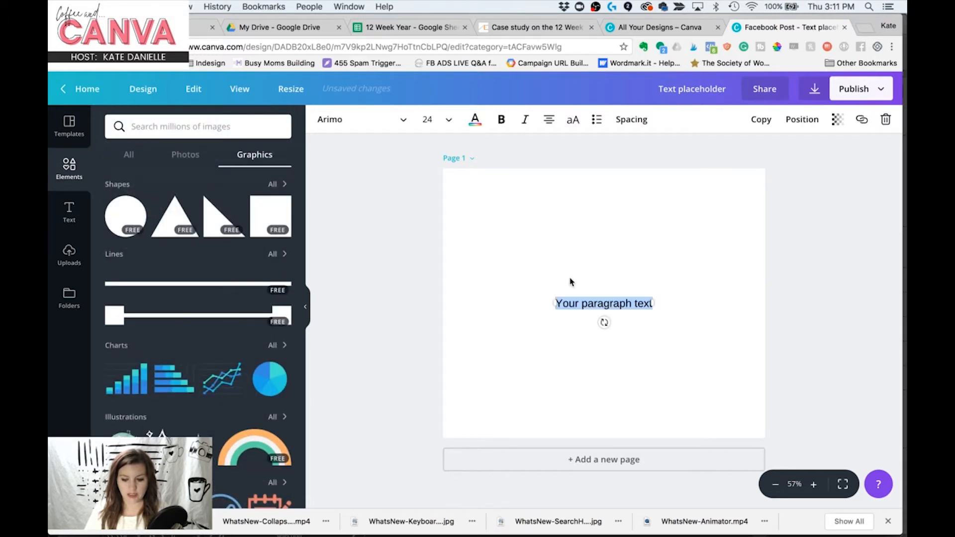
{"action": "left_click_drag", "start_coordinate": [514, 254], "coordinate": [656, 362]}
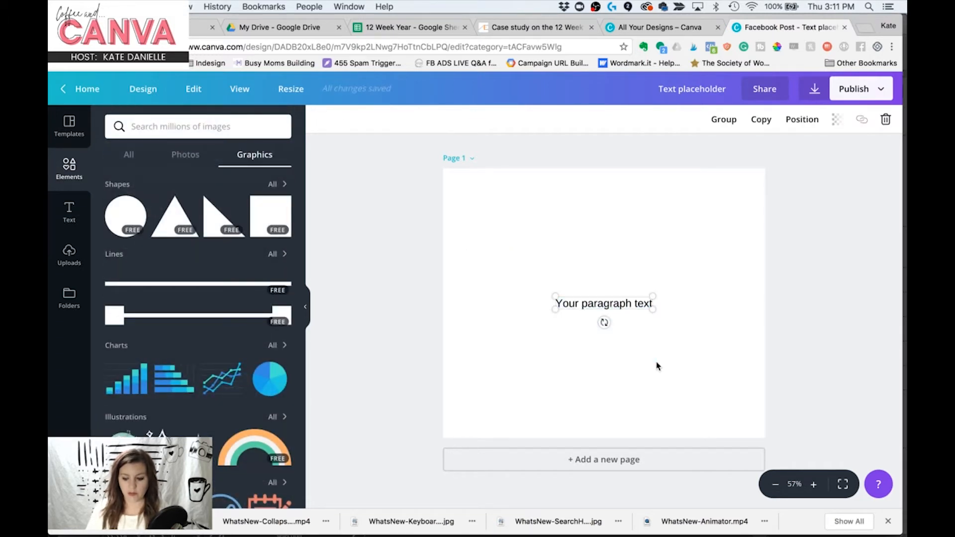
{"action": "key", "text": "BackSpace"}
Return to the text combinations and look through the designs further down the list
{"action": "left_click", "coordinate": [69, 209]}
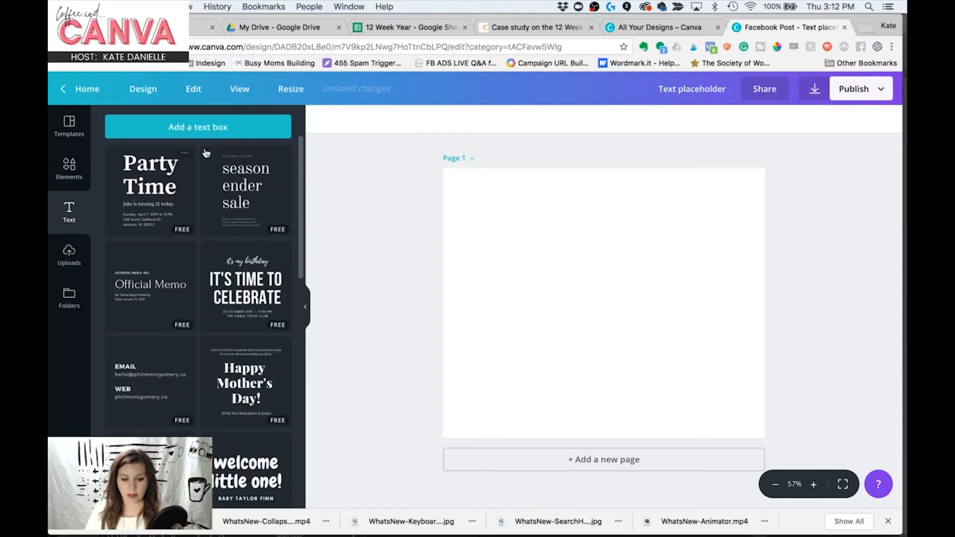
{"action": "scroll", "coordinate": [237, 297], "scroll_direction": "down", "scroll_amount": 5}
{"action": "scroll", "coordinate": [236, 297], "scroll_direction": "down", "scroll_amount": 4}
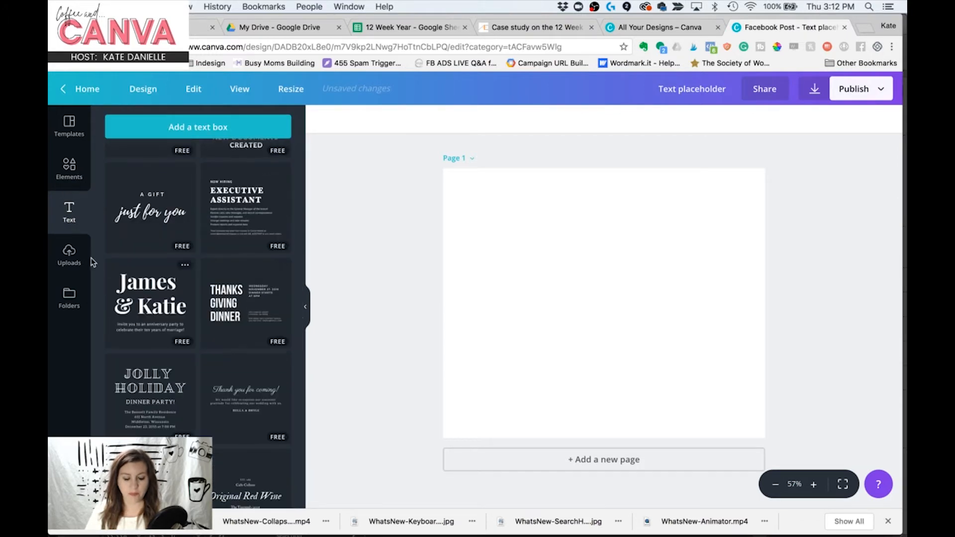
Browse the uploaded images available for the design
{"action": "left_click", "coordinate": [76, 253]}
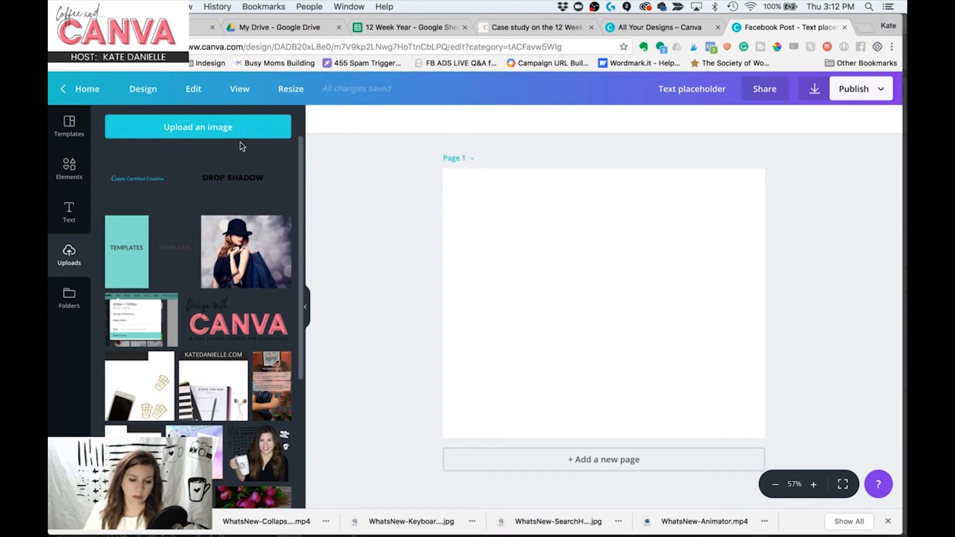
{"action": "scroll", "coordinate": [228, 336], "scroll_direction": "down", "scroll_amount": 10}
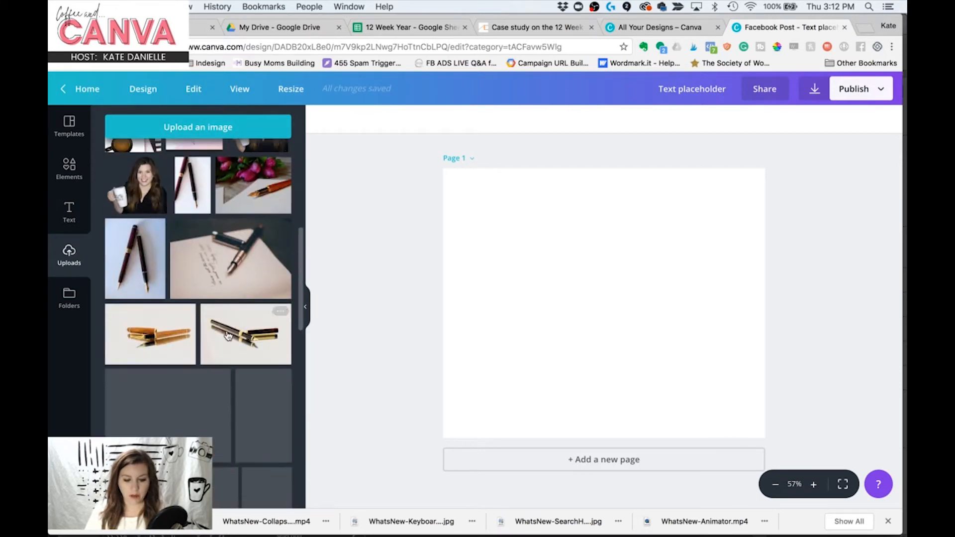
{"action": "scroll", "coordinate": [227, 336], "scroll_direction": "down", "scroll_amount": 10}
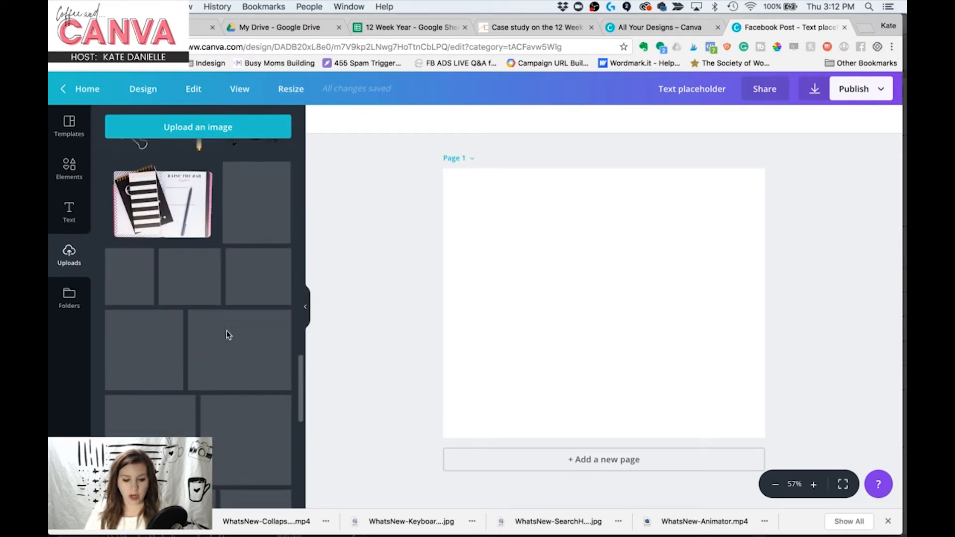
{"action": "scroll", "coordinate": [228, 334], "scroll_direction": "down", "scroll_amount": 5}
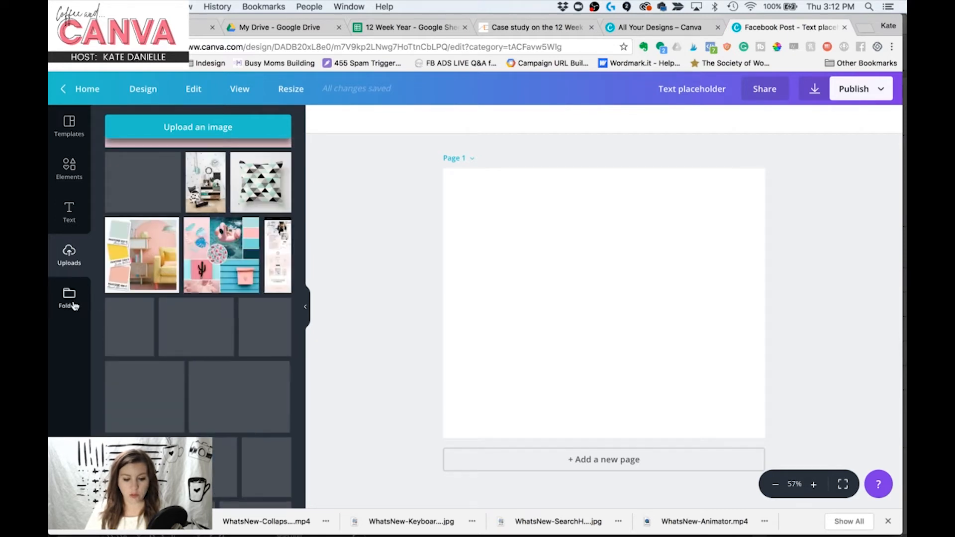
Look through the photo folders and the design folders further down the list
{"action": "left_click", "coordinate": [71, 300]}
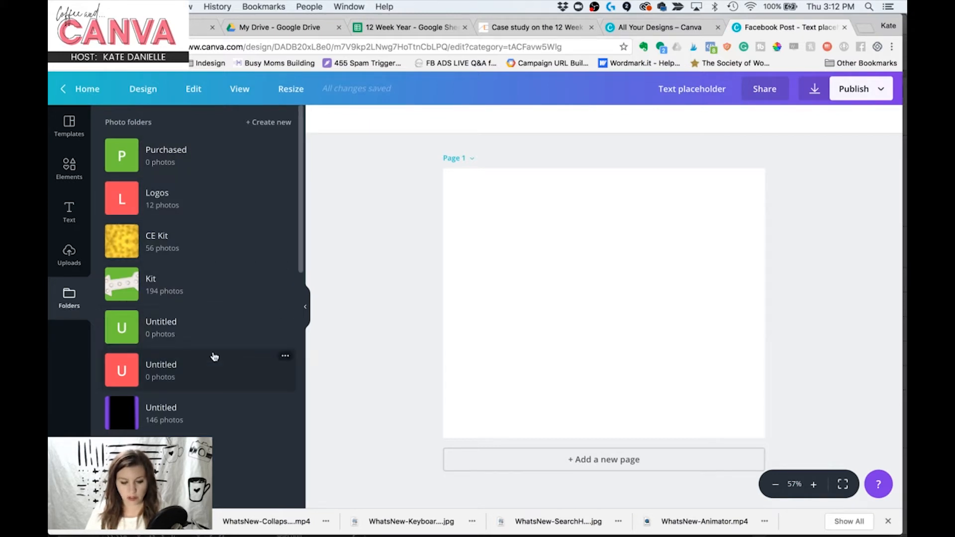
{"action": "scroll", "coordinate": [213, 357], "scroll_direction": "down", "scroll_amount": 5}
{"action": "scroll", "coordinate": [214, 357], "scroll_direction": "up", "scroll_amount": 5}
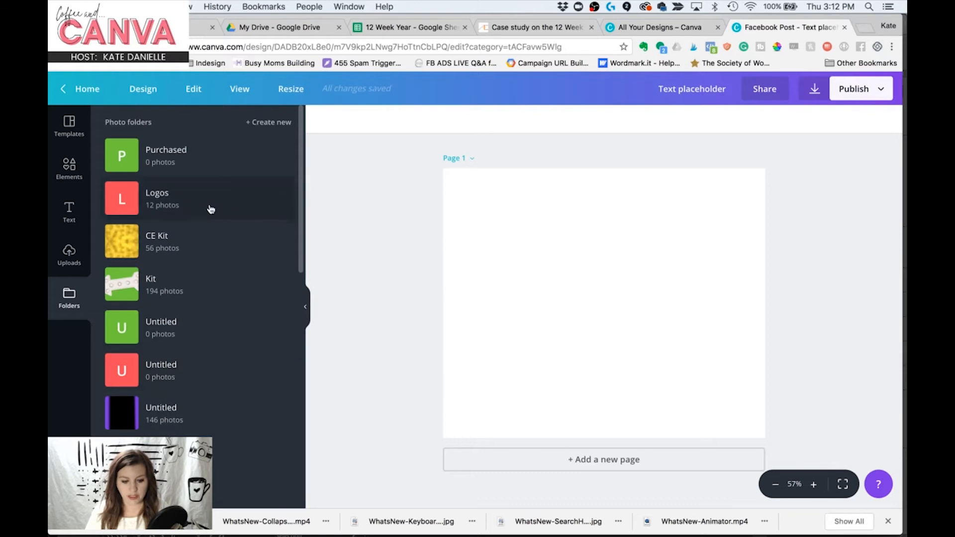
{"action": "scroll", "coordinate": [239, 432], "scroll_direction": "down", "scroll_amount": 10}
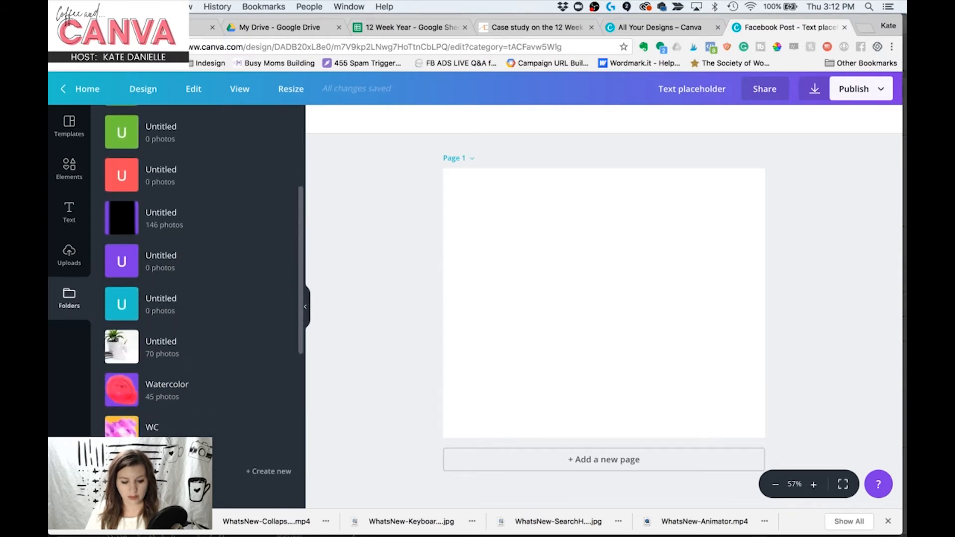
{"action": "scroll", "coordinate": [199, 420], "scroll_direction": "down", "scroll_amount": 4}
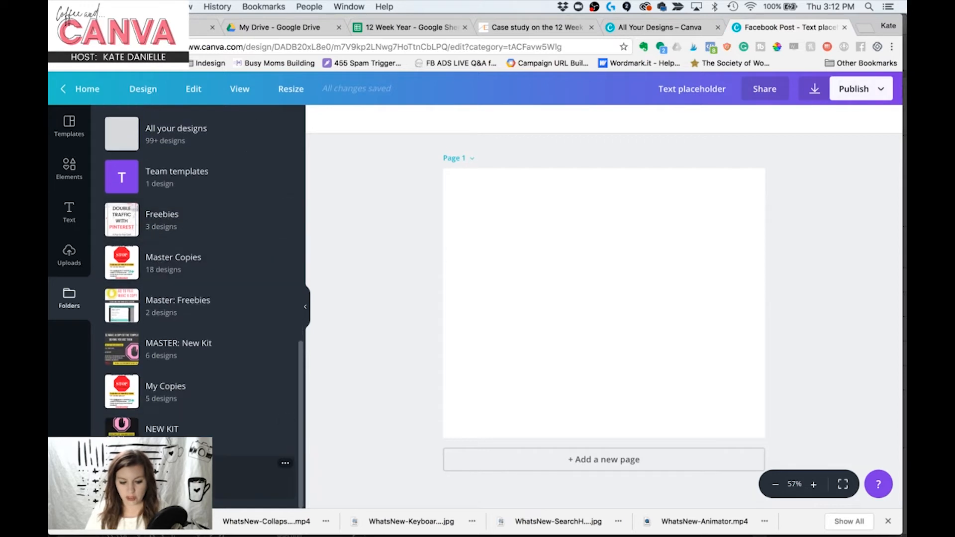
{"action": "scroll", "coordinate": [199, 214], "scroll_direction": "up", "scroll_amount": 14}
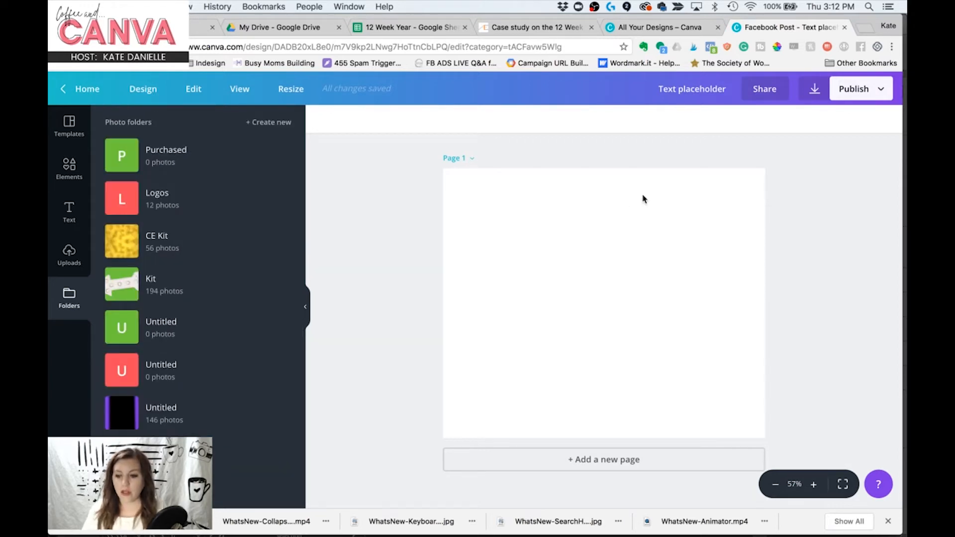
Review the page options for Page 1 and look at the rename option without entering a name
{"action": "left_click", "coordinate": [472, 160]}
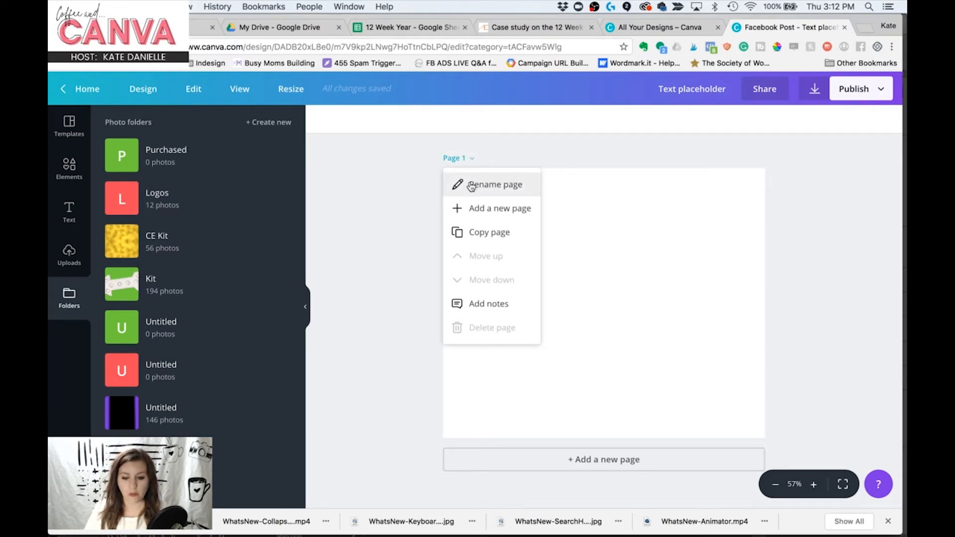
{"action": "left_click", "coordinate": [385, 214]}
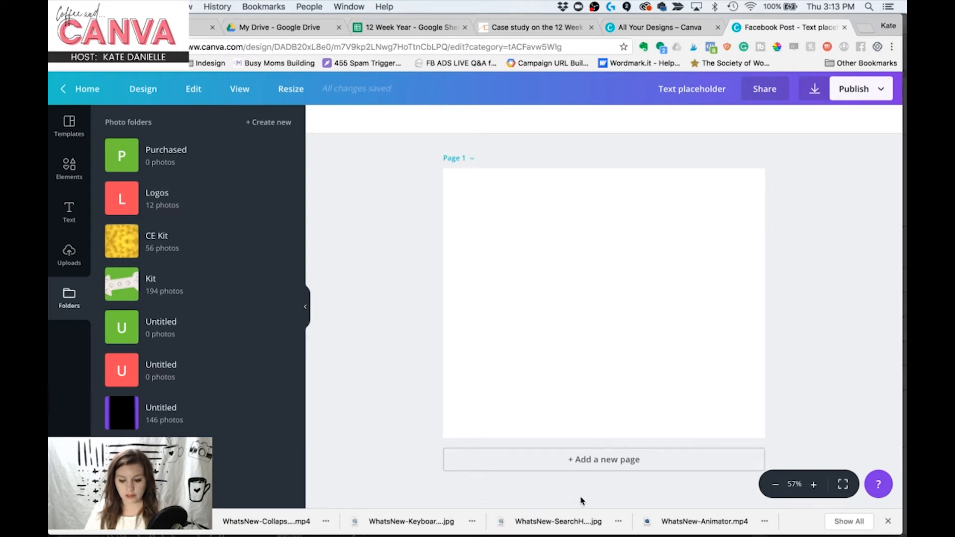
{"action": "left_click", "coordinate": [462, 159]}
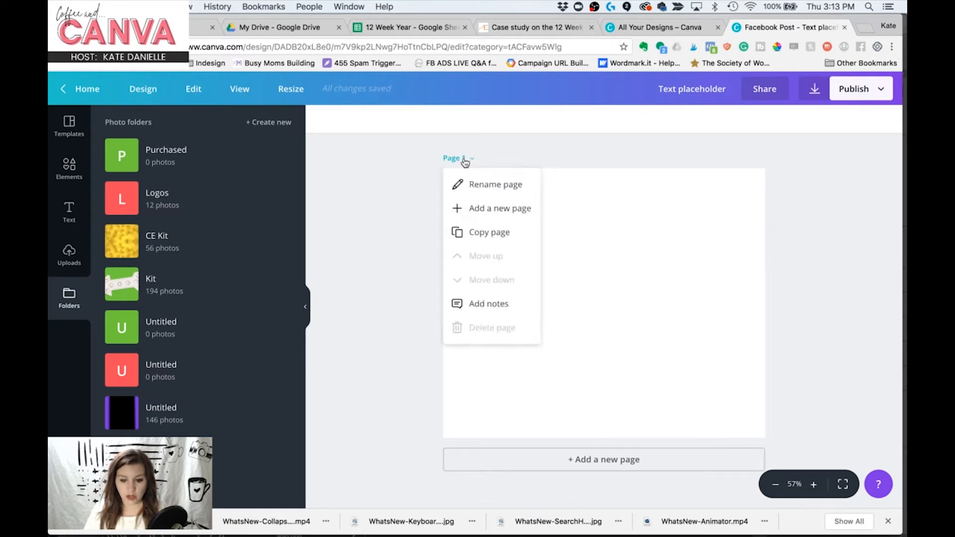
{"action": "left_click", "coordinate": [471, 191]}
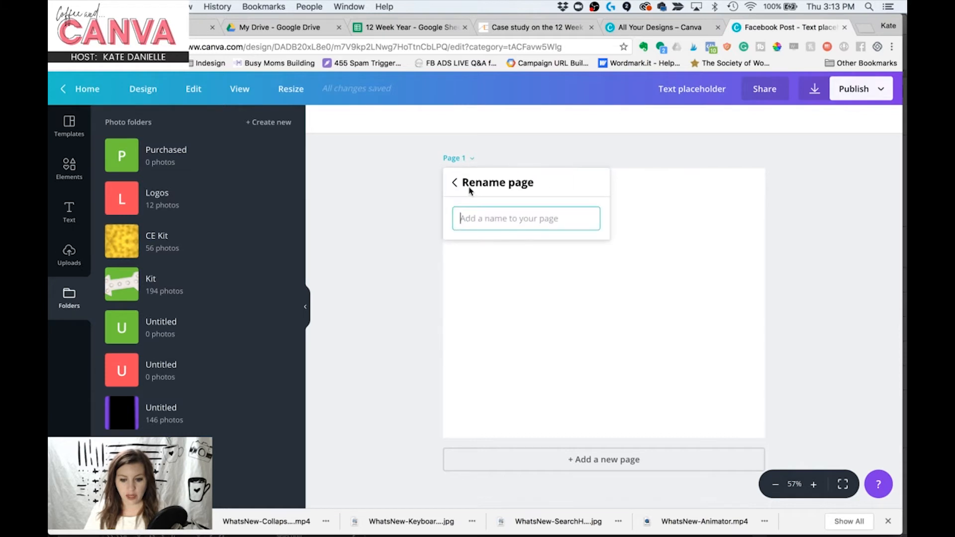
{"action": "left_click", "coordinate": [402, 212]}
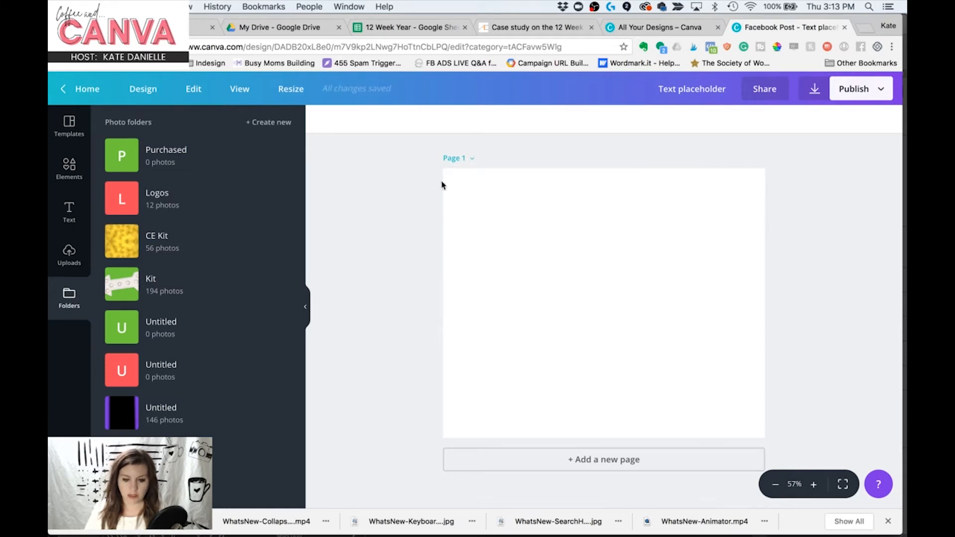
{"action": "left_click", "coordinate": [453, 159]}
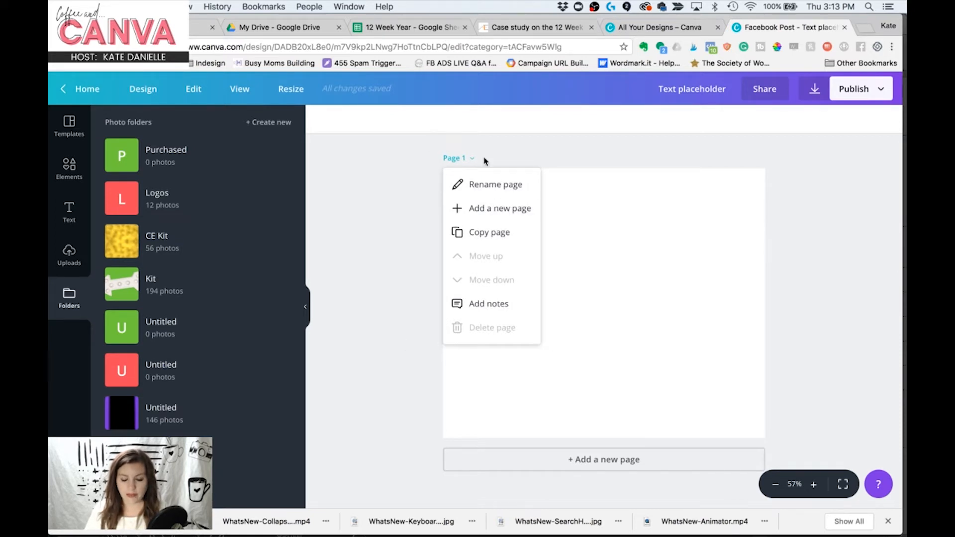
Check the download options for the empty design, and apply the Autumn Bake Sale template to the page
{"action": "left_click", "coordinate": [815, 91]}
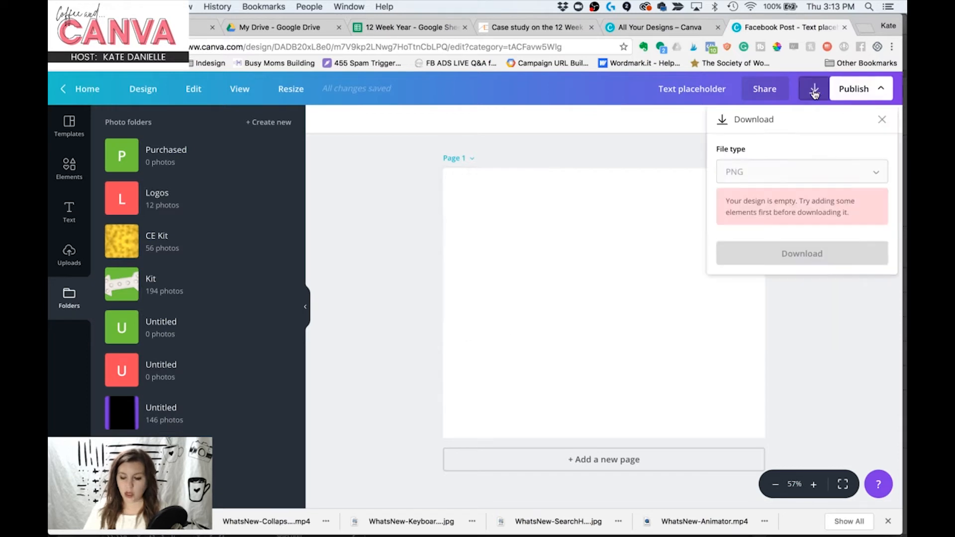
{"action": "left_click", "coordinate": [623, 227]}
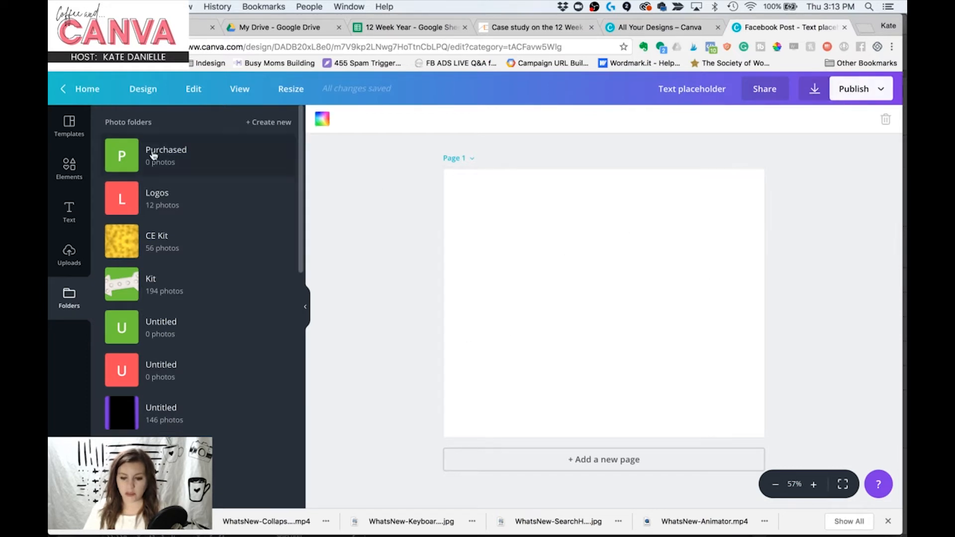
{"action": "left_click", "coordinate": [72, 127]}
{"action": "left_click", "coordinate": [145, 197]}
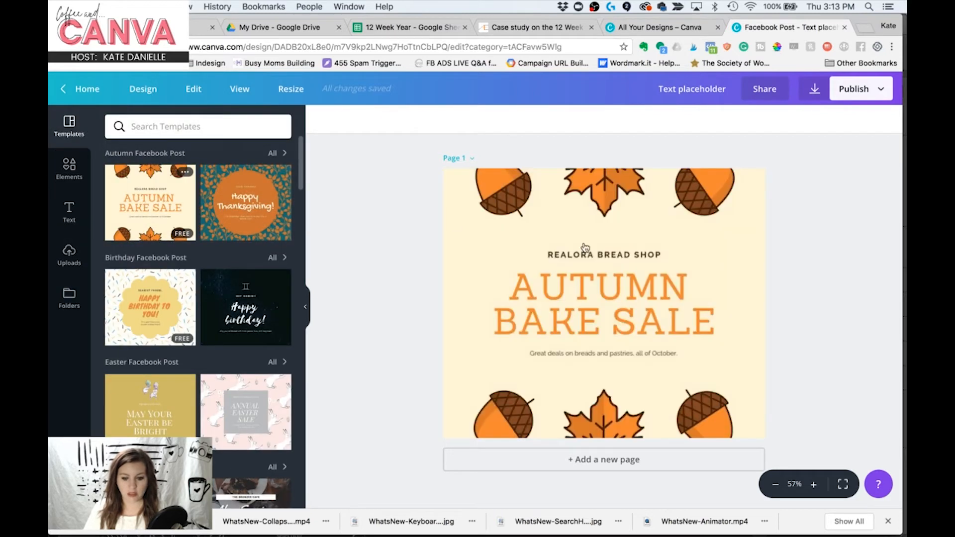
Review the file types available for downloading the design, keeping PNG selected
{"action": "left_click", "coordinate": [815, 90]}
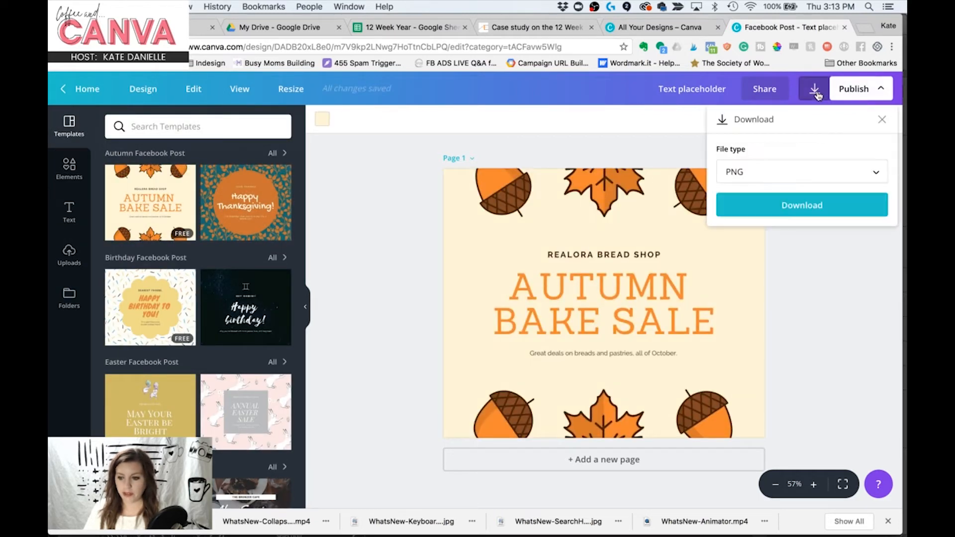
{"action": "left_click", "coordinate": [731, 171]}
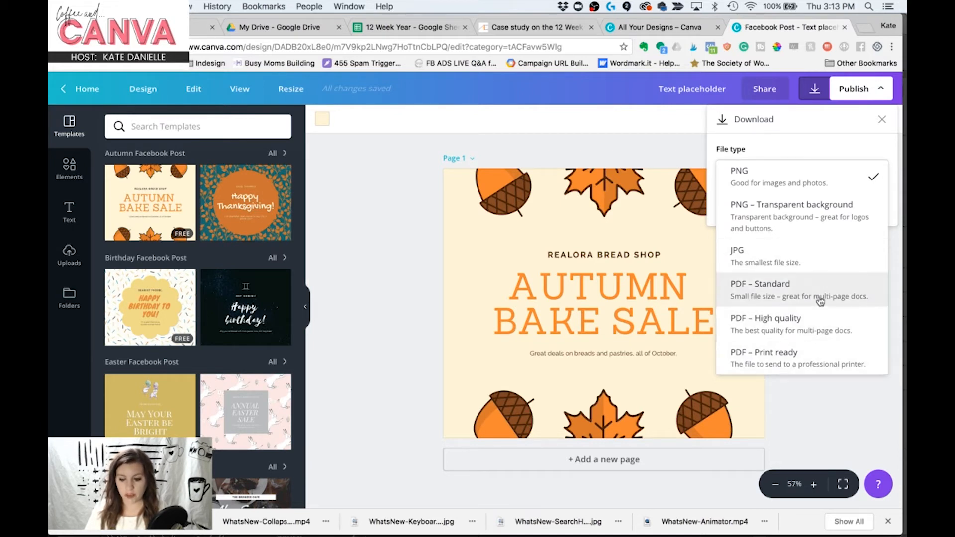
{"action": "left_click", "coordinate": [852, 178]}
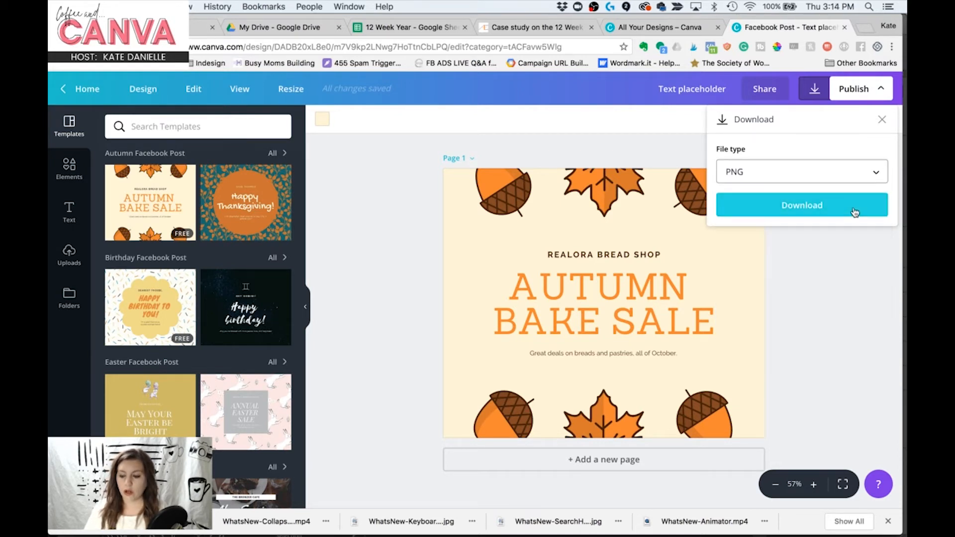
{"action": "left_click", "coordinate": [631, 154]}
Copy the Autumn Bake Sale page twice to make a three-page design
{"action": "left_click", "coordinate": [717, 395]}
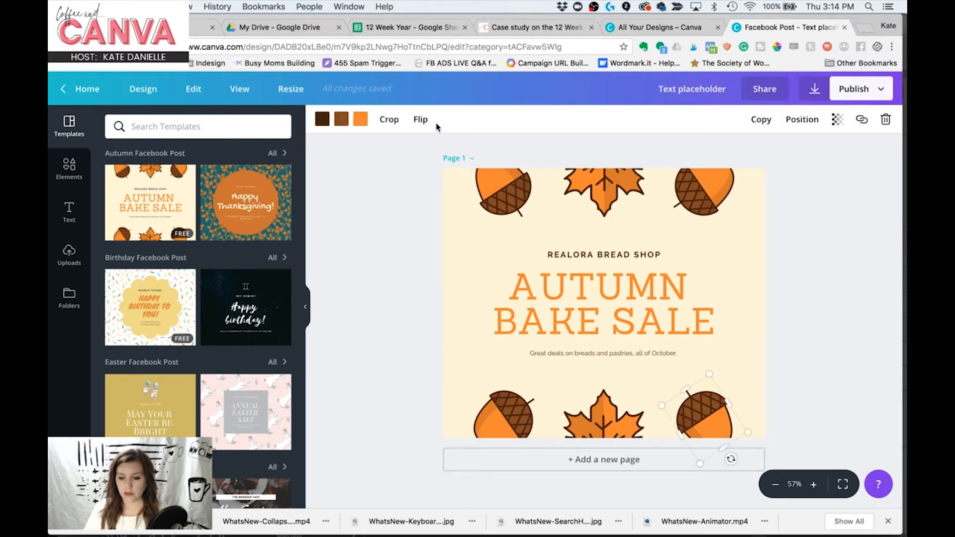
{"action": "left_click", "coordinate": [456, 158]}
{"action": "left_click", "coordinate": [478, 233]}
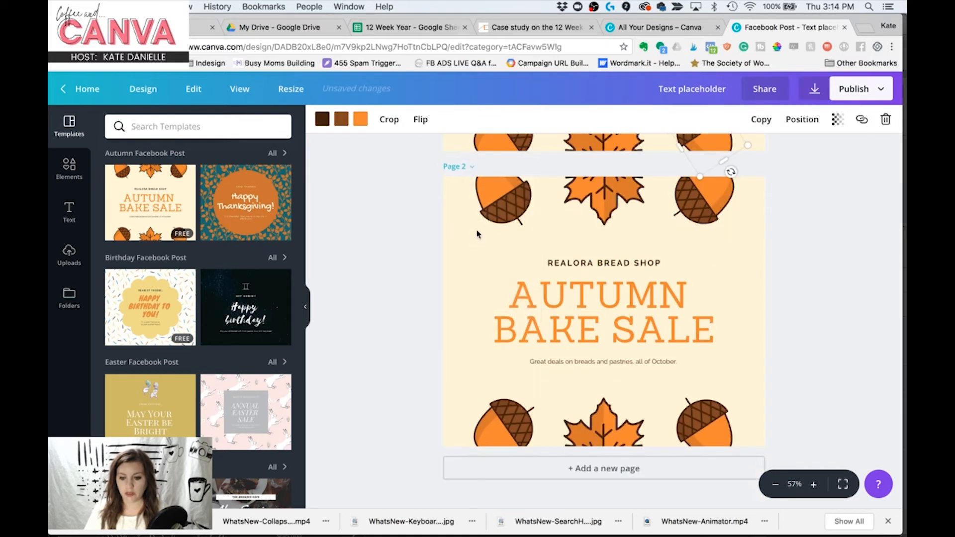
{"action": "left_click", "coordinate": [459, 164]}
{"action": "left_click", "coordinate": [471, 242]}
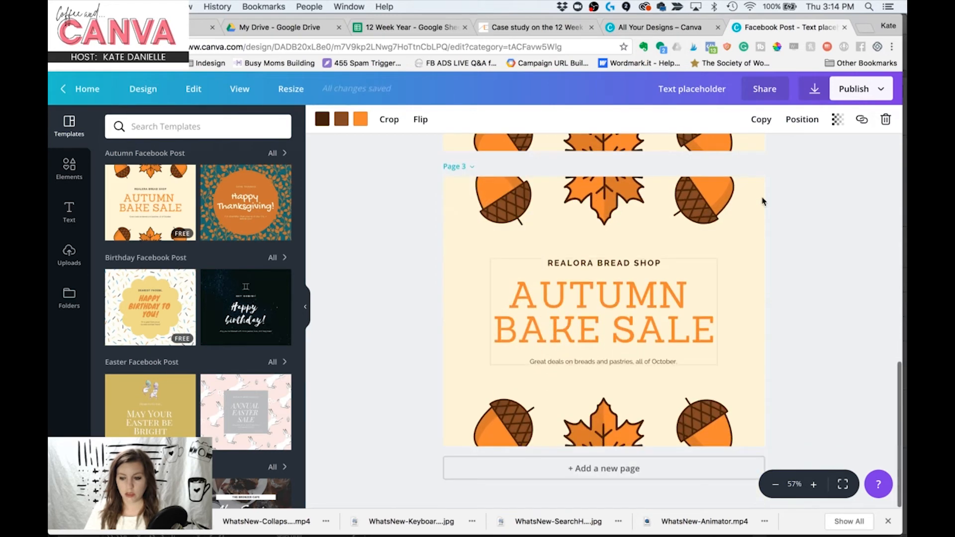
Examine how pages are chosen for download by selecting all pages (1–3) and clearing the selection
{"action": "left_click", "coordinate": [814, 89]}
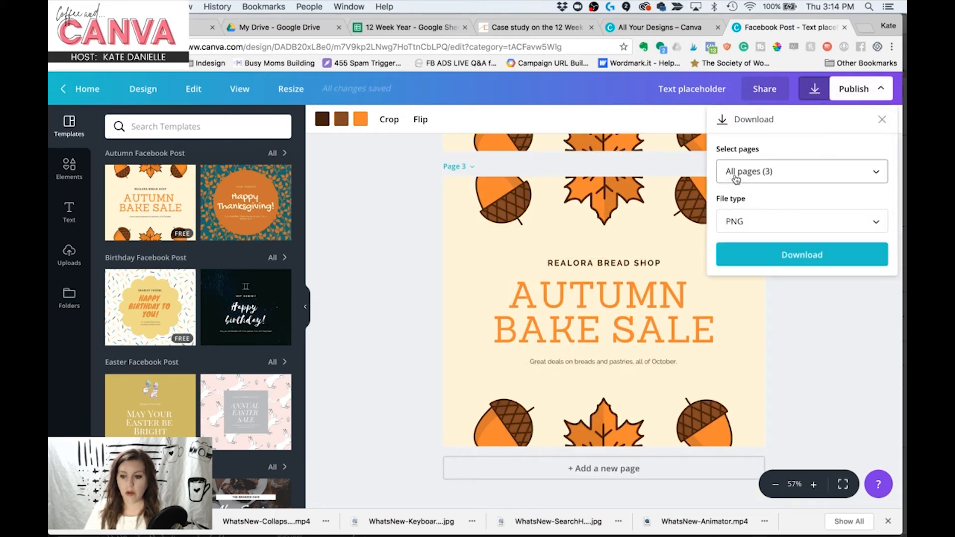
{"action": "left_click", "coordinate": [827, 179]}
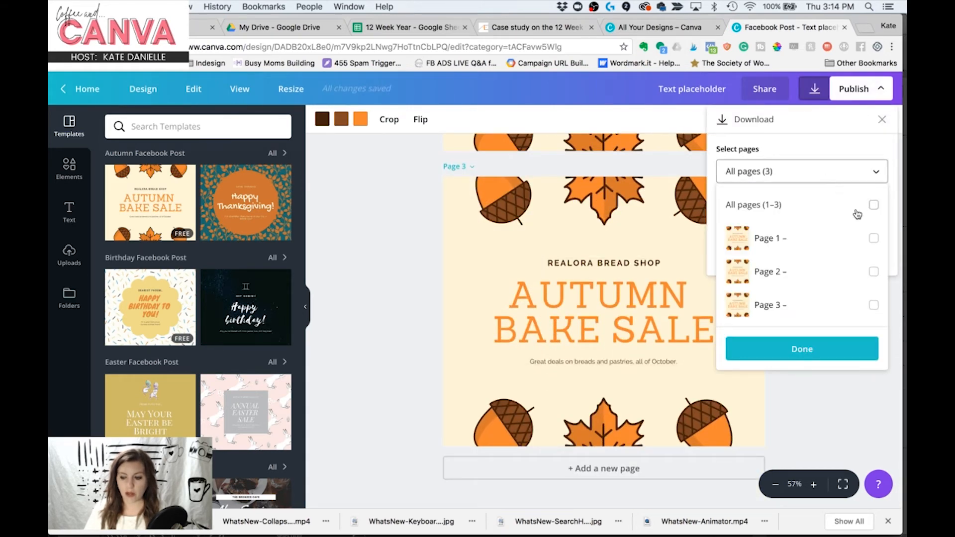
{"action": "left_click", "coordinate": [874, 204]}
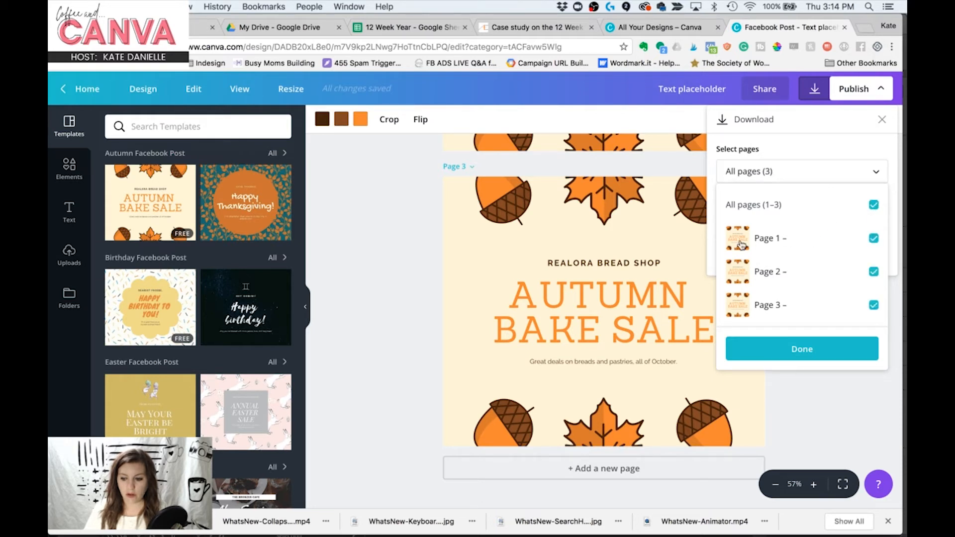
{"action": "left_click", "coordinate": [873, 204]}
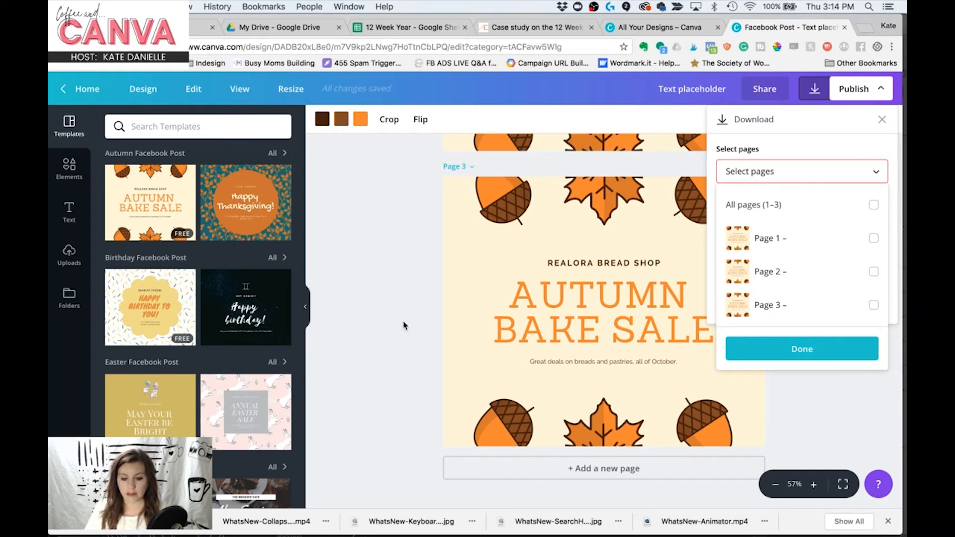
{"action": "left_click", "coordinate": [870, 95]}
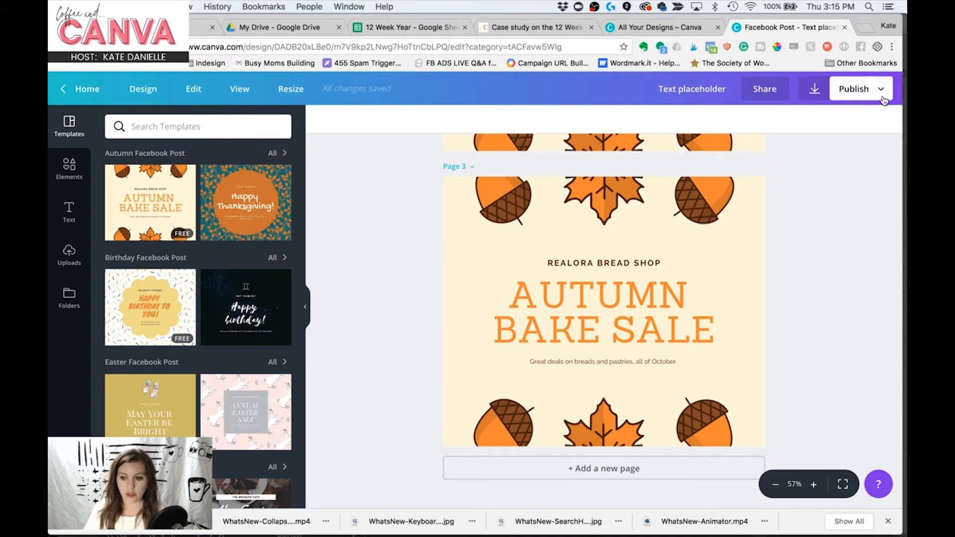
Browse the publishing options for the design, including the social media, schedule and animation choices
{"action": "left_click", "coordinate": [877, 92]}
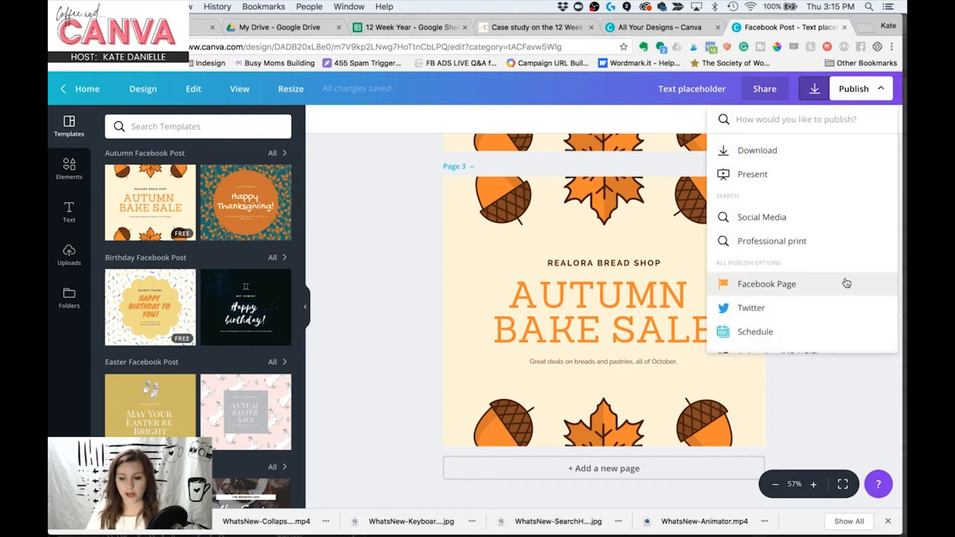
{"action": "scroll", "coordinate": [843, 281], "scroll_direction": "down", "scroll_amount": 2}
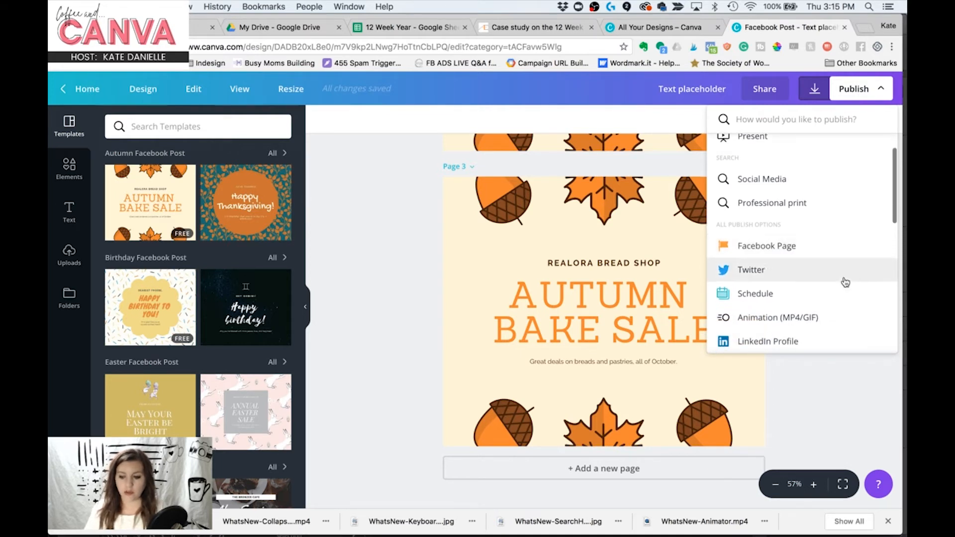
{"action": "scroll", "coordinate": [816, 251], "scroll_direction": "down", "scroll_amount": 5}
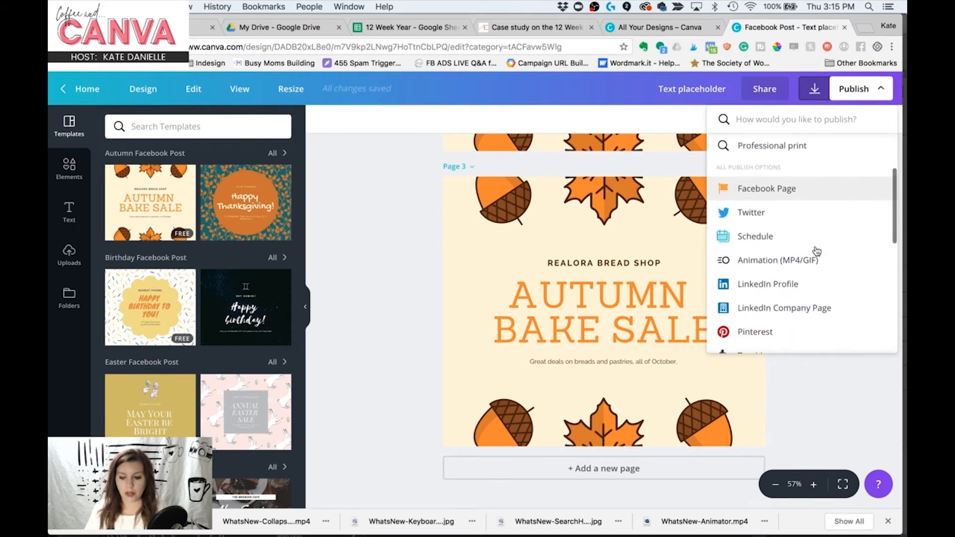
{"action": "scroll", "coordinate": [817, 251], "scroll_direction": "down", "scroll_amount": 4}
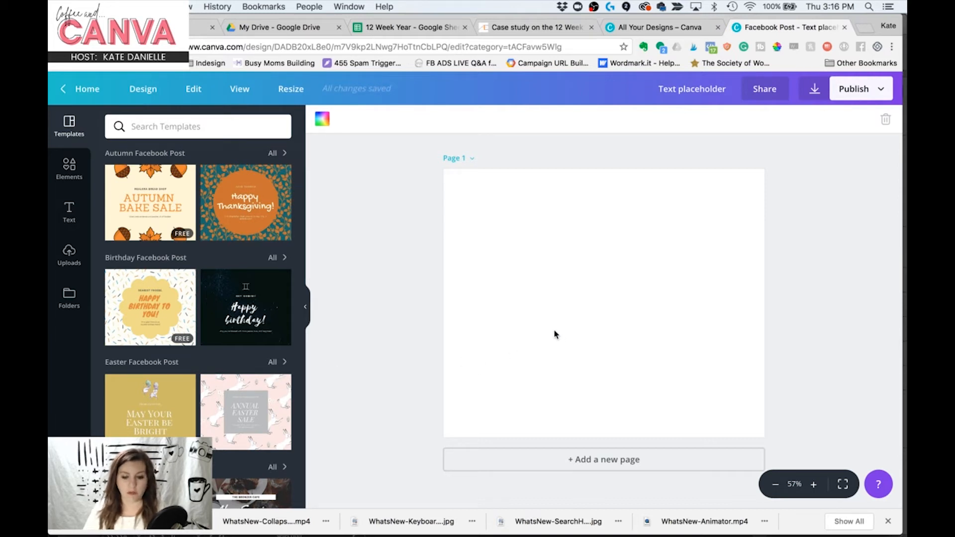
Add a square shape from the graphics elements to the blank page
{"action": "left_click", "coordinate": [69, 170]}
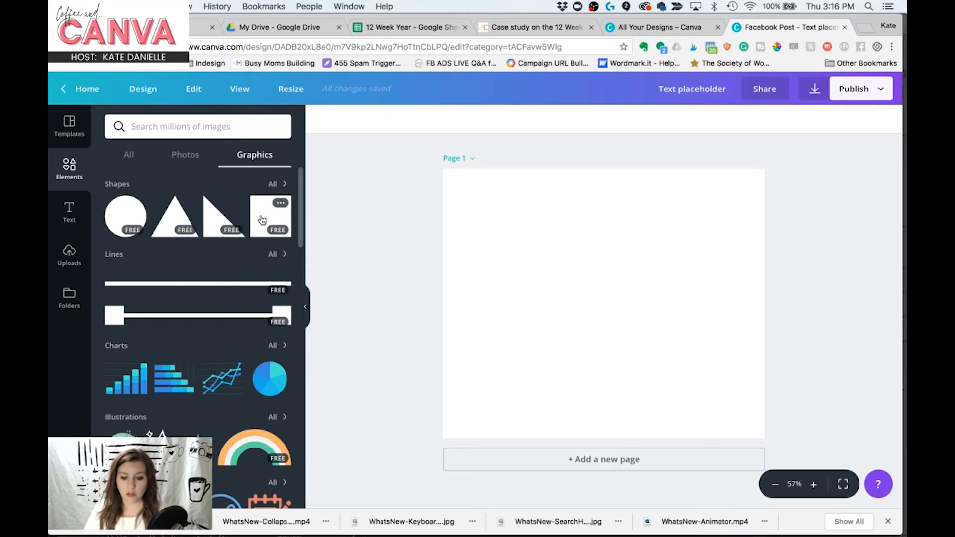
{"action": "left_click", "coordinate": [262, 221]}
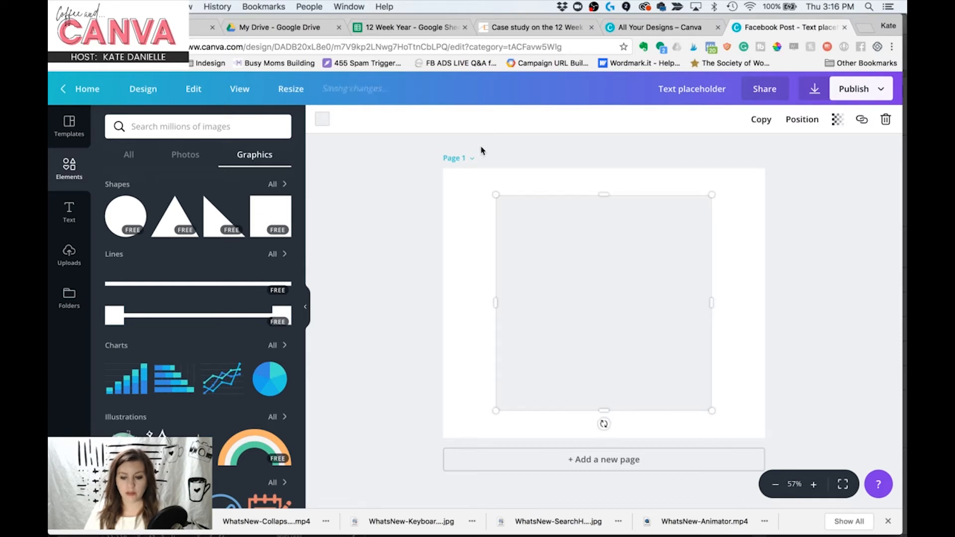
Examine the document, brand and default colour palettes and the custom colour picker available for the square
{"action": "left_click", "coordinate": [324, 123]}
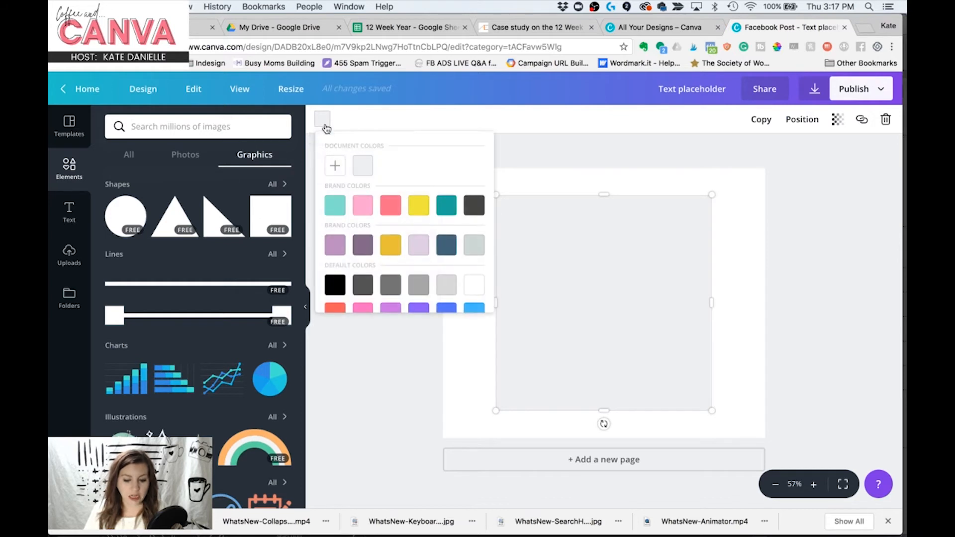
{"action": "scroll", "coordinate": [434, 245], "scroll_direction": "down", "scroll_amount": 1}
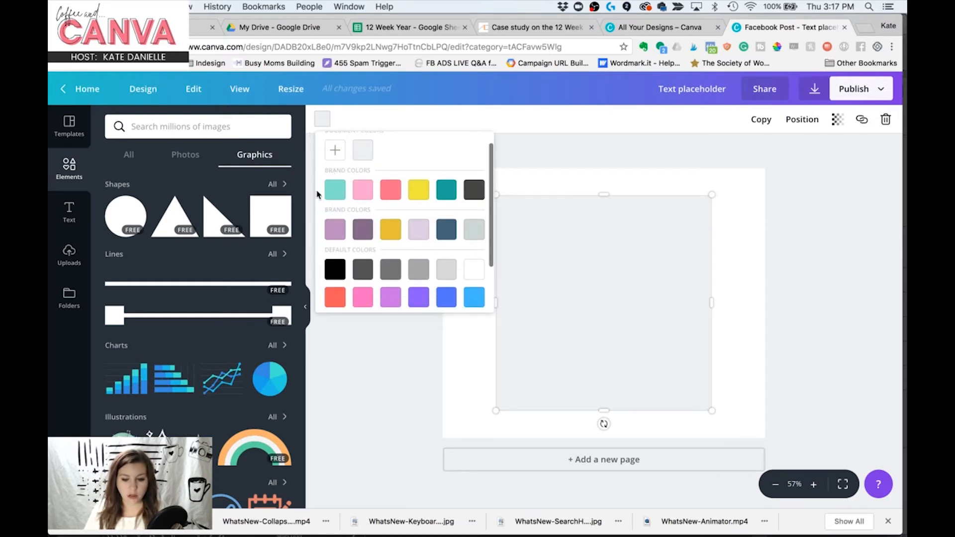
{"action": "scroll", "coordinate": [418, 226], "scroll_direction": "down", "scroll_amount": 4}
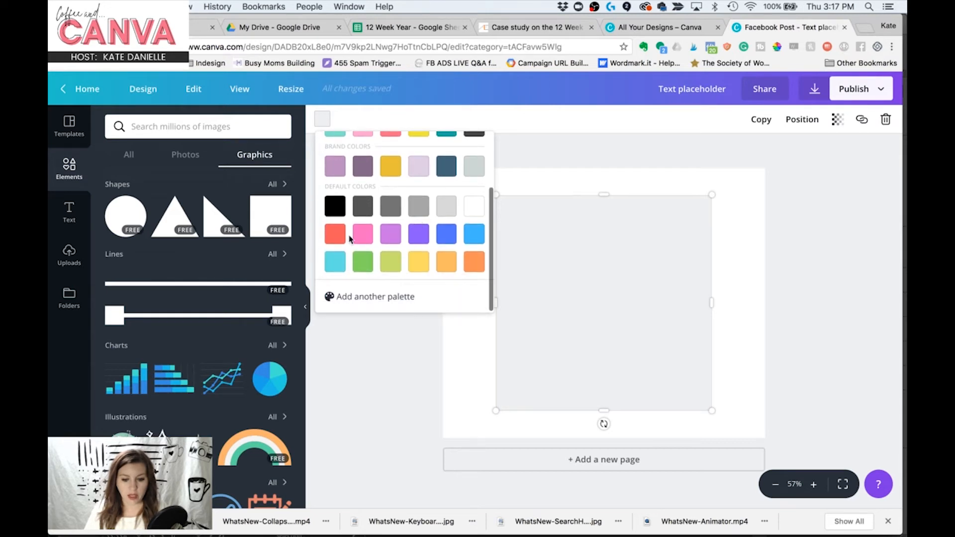
{"action": "scroll", "coordinate": [453, 256], "scroll_direction": "up", "scroll_amount": 5}
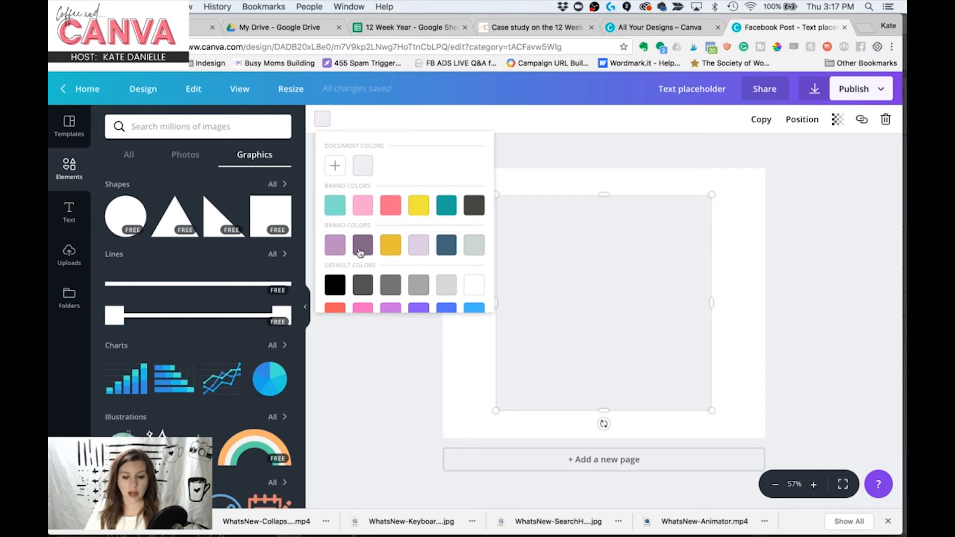
{"action": "scroll", "coordinate": [367, 255], "scroll_direction": "down", "scroll_amount": 2}
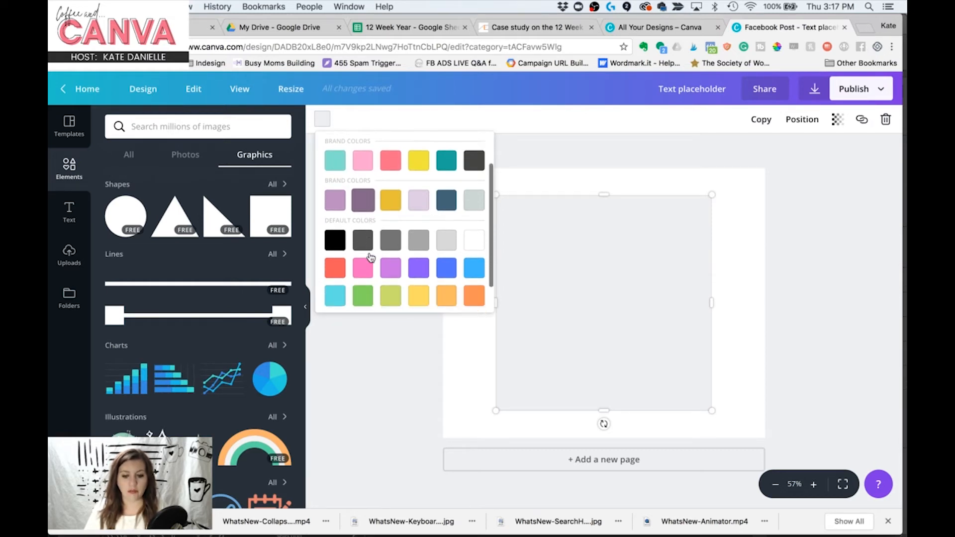
{"action": "scroll", "coordinate": [370, 257], "scroll_direction": "down", "scroll_amount": 2}
{"action": "scroll", "coordinate": [370, 256], "scroll_direction": "up", "scroll_amount": 2}
{"action": "scroll", "coordinate": [370, 257], "scroll_direction": "down", "scroll_amount": 2}
{"action": "scroll", "coordinate": [370, 257], "scroll_direction": "up", "scroll_amount": 3}
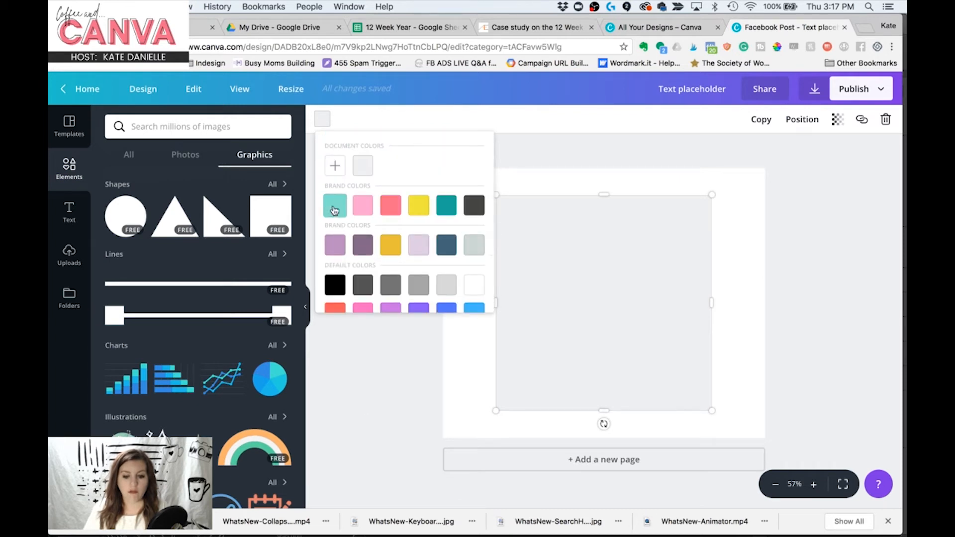
{"action": "left_click", "coordinate": [335, 167]}
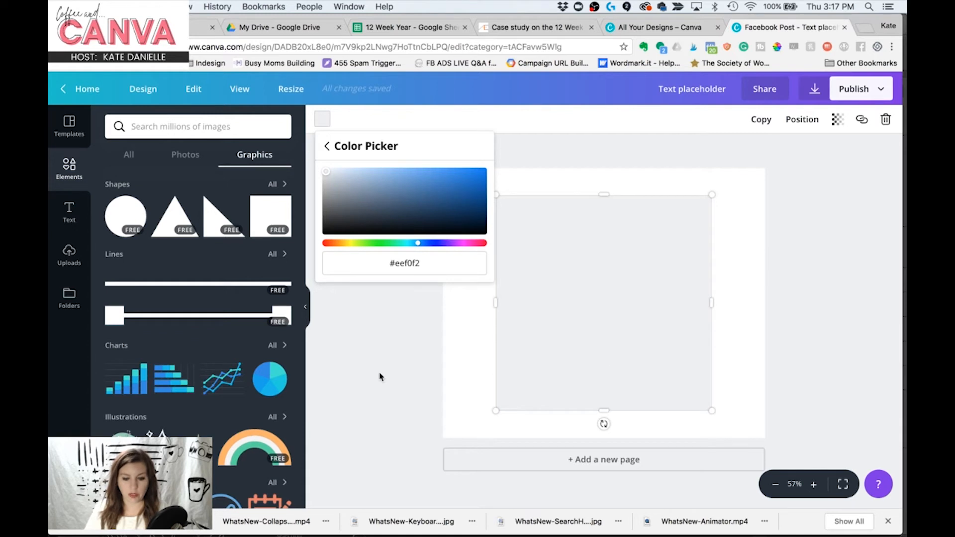
{"action": "left_click", "coordinate": [327, 146]}
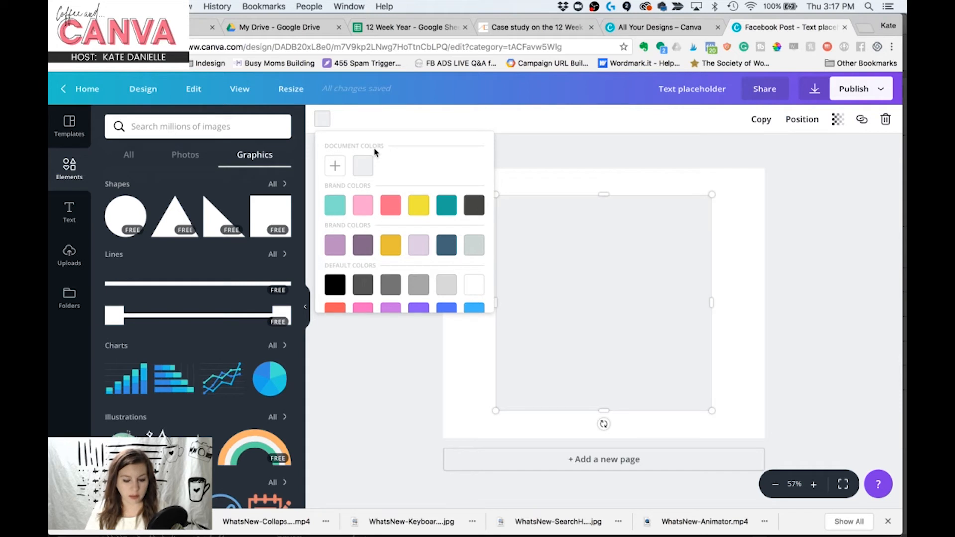
Fill the square with the turquoise brand colour and reshape it into a thin full-width band along the page's top edge
{"action": "left_click", "coordinate": [334, 205]}
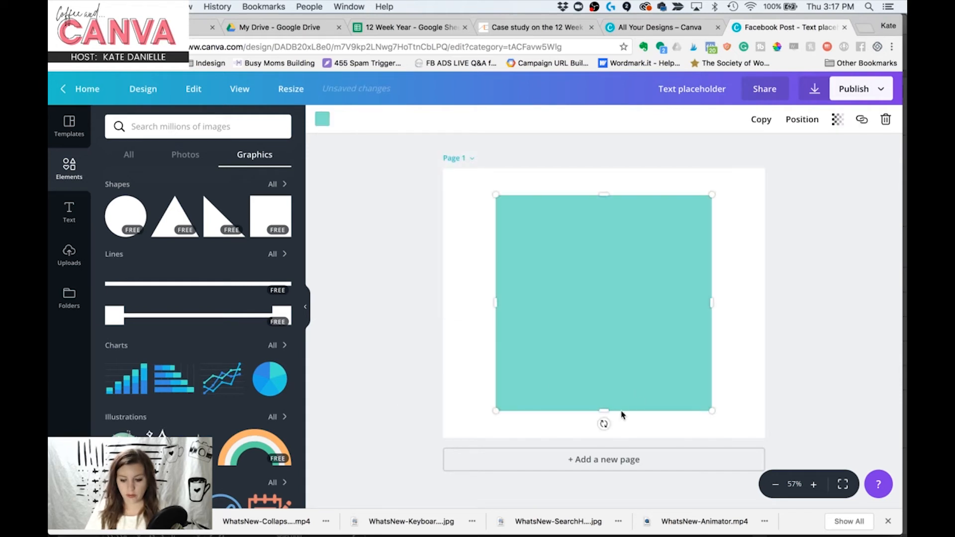
{"action": "left_click_drag", "start_coordinate": [605, 409], "coordinate": [502, 168]}
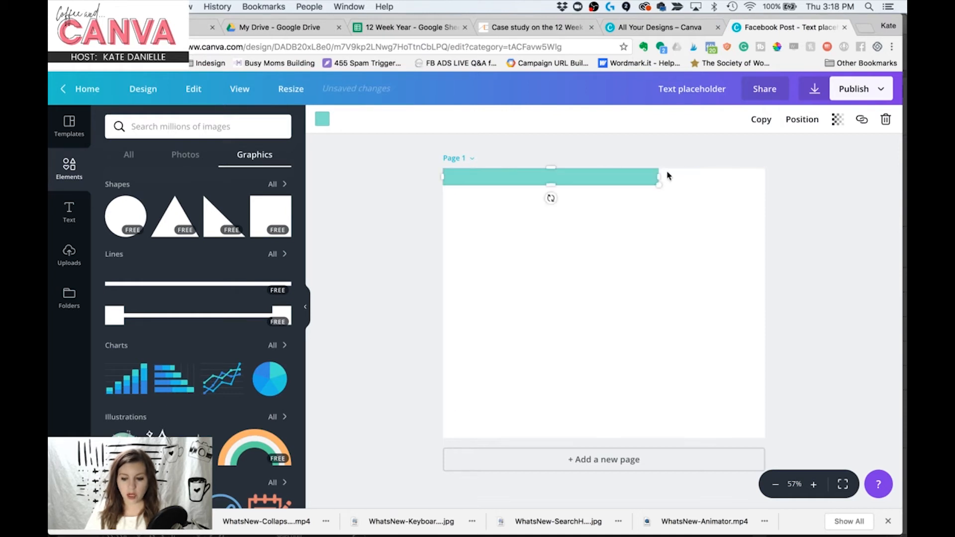
{"action": "left_click_drag", "start_coordinate": [660, 176], "coordinate": [768, 173]}
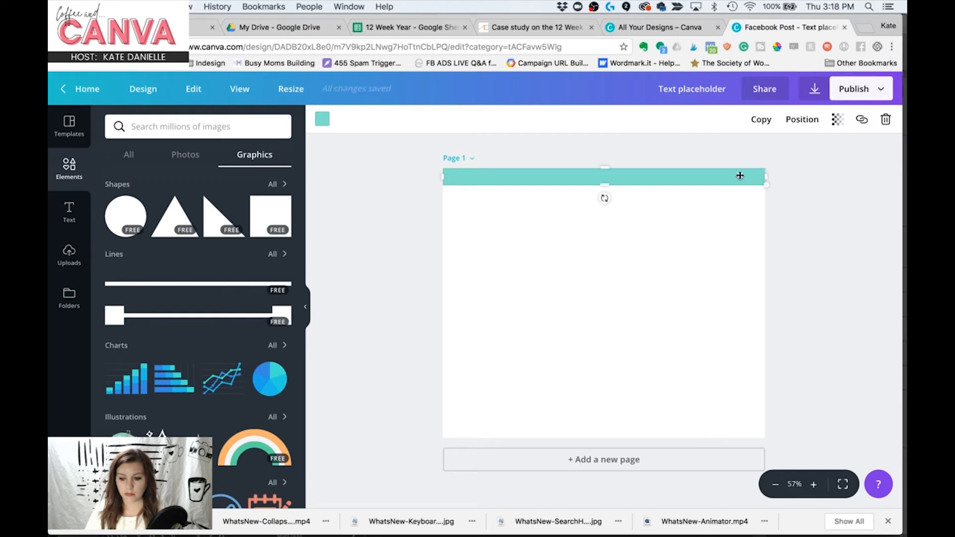
Duplicate the turquoise band and place the copy along the page's bottom edge
{"action": "left_click", "coordinate": [760, 119]}
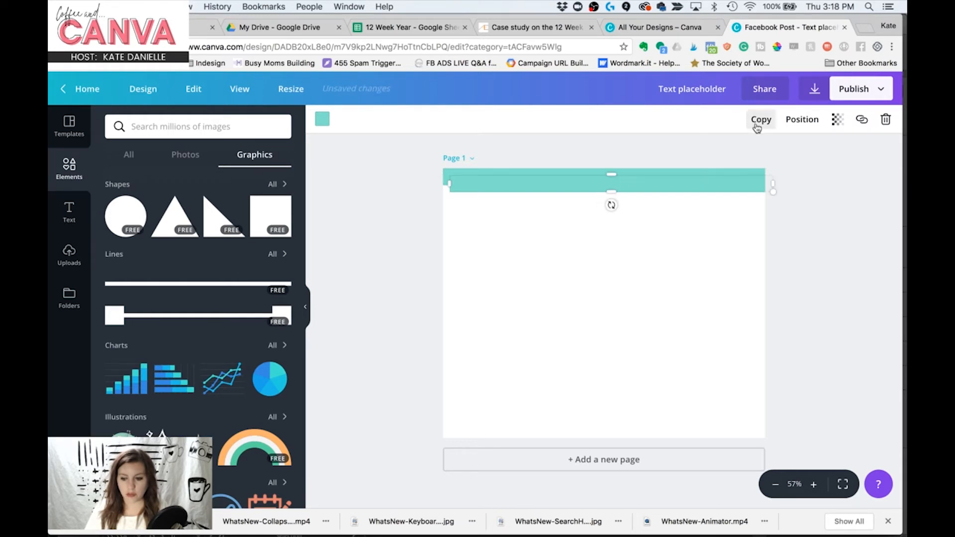
{"action": "left_click_drag", "start_coordinate": [688, 184], "coordinate": [682, 430]}
{"action": "left_click", "coordinate": [406, 357]}
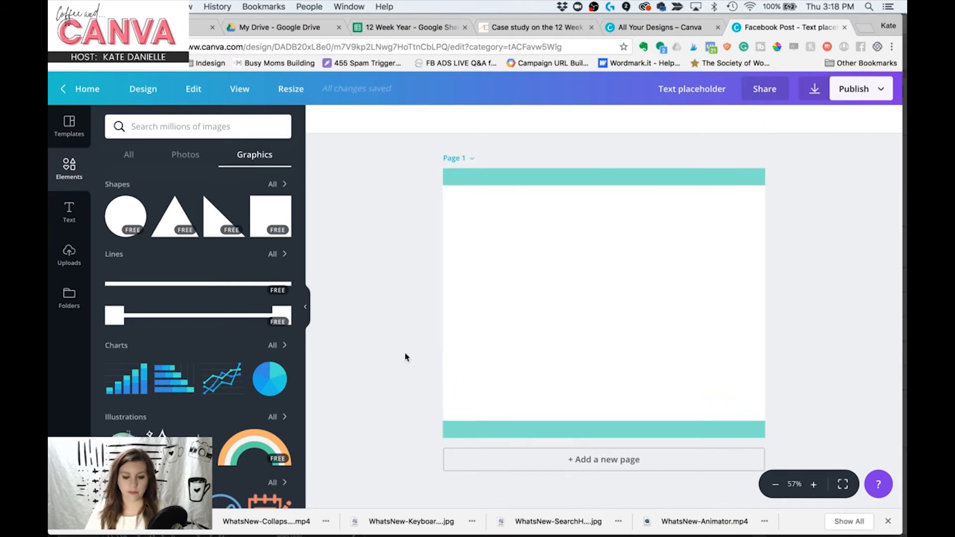
Add a text box reading "Monday" in the middle of the page
{"action": "key", "text": "t"}
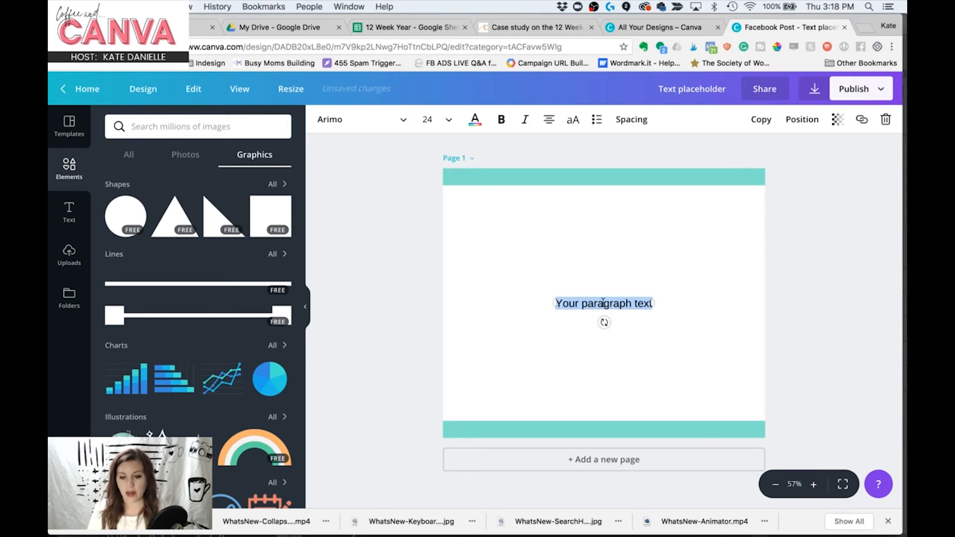
{"action": "type", "text": "Monday "}
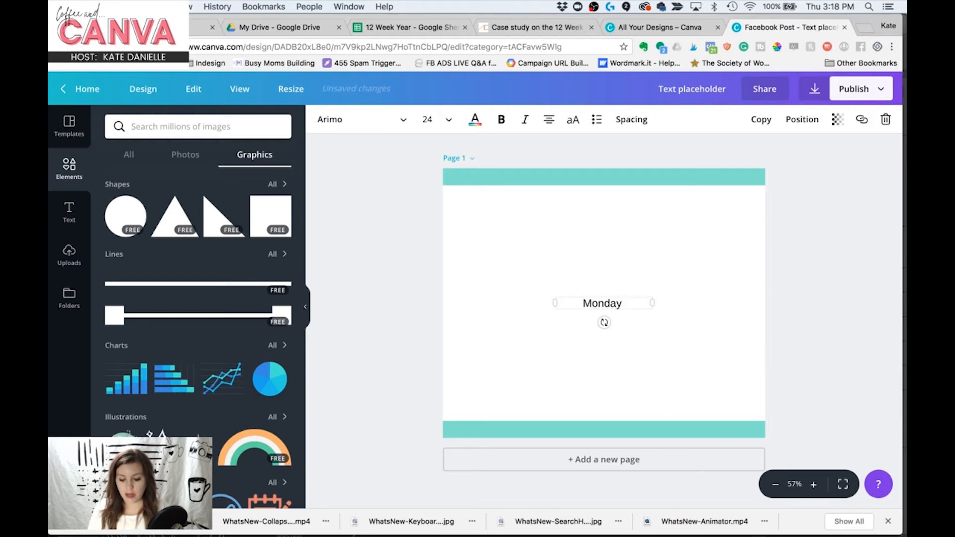
{"action": "type", "text": "Mo"}
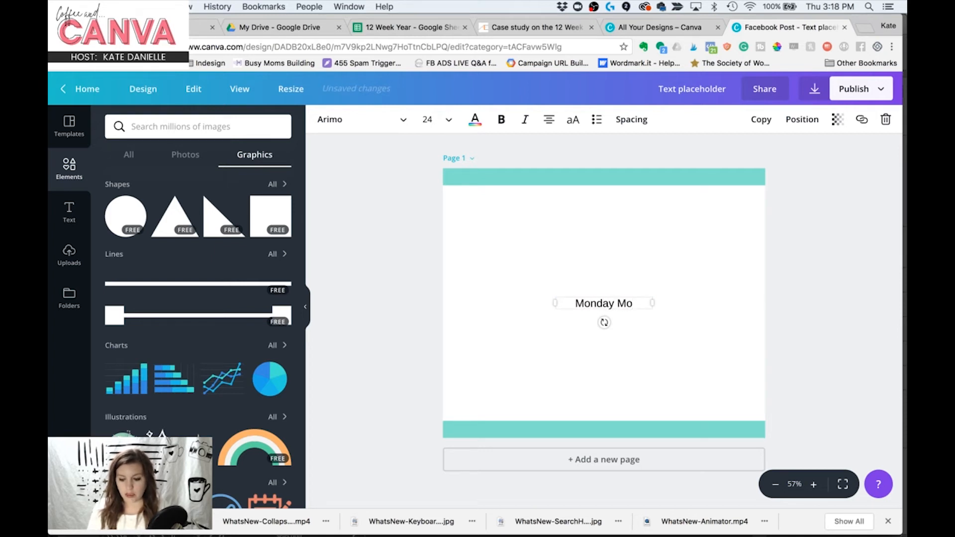
{"action": "key", "text": "BackSpace"}
{"action": "key", "text": "BackSpace"}
{"action": "key", "text": "BackSpace"}
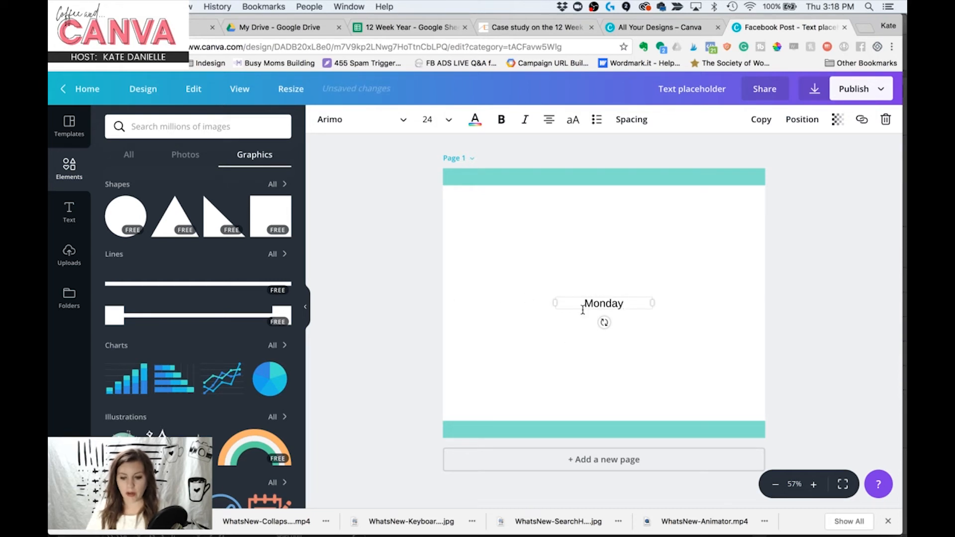
Set the font of the "Monday" text to the solid Tokyo typeface
{"action": "left_click", "coordinate": [402, 121]}
{"action": "left_click", "coordinate": [402, 120]}
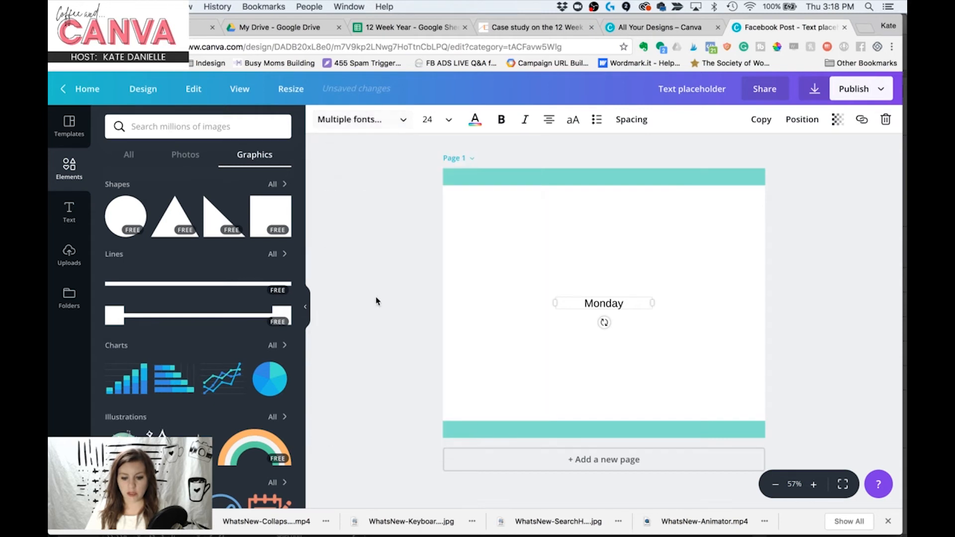
{"action": "left_click", "coordinate": [402, 119]}
{"action": "scroll", "coordinate": [381, 364], "scroll_direction": "down", "scroll_amount": 10}
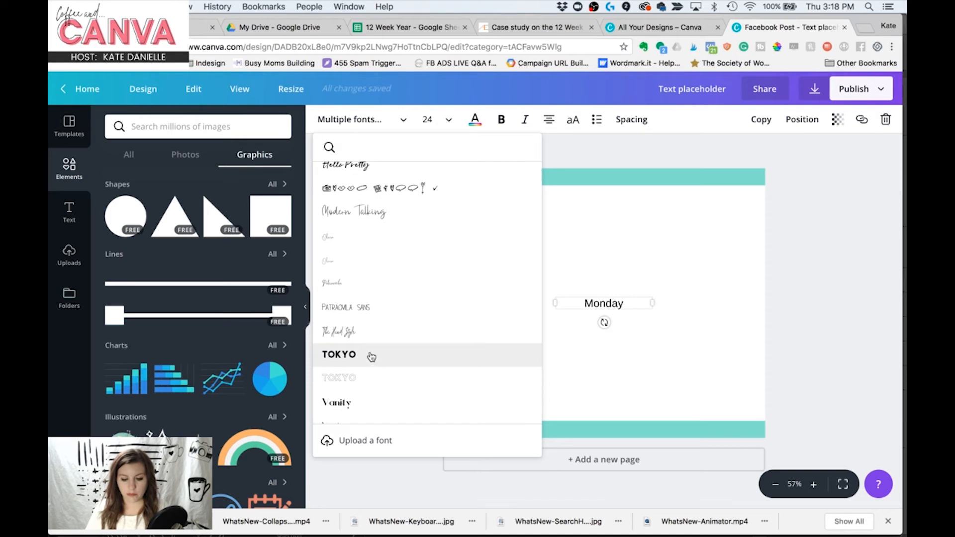
{"action": "left_click", "coordinate": [370, 354]}
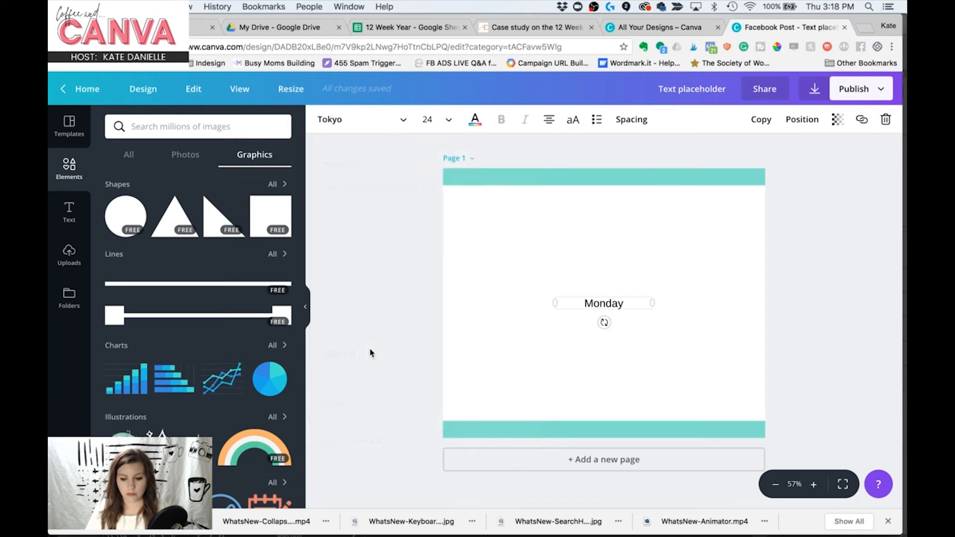
Set the "Monday" text to size 48 and colour it with the coral brand colour
{"action": "left_click", "coordinate": [438, 123]}
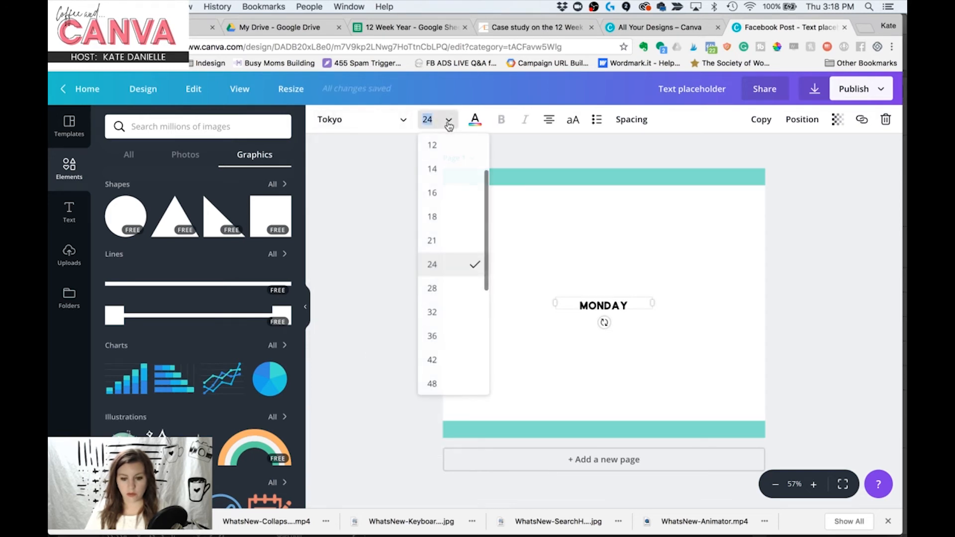
{"action": "left_click", "coordinate": [458, 379]}
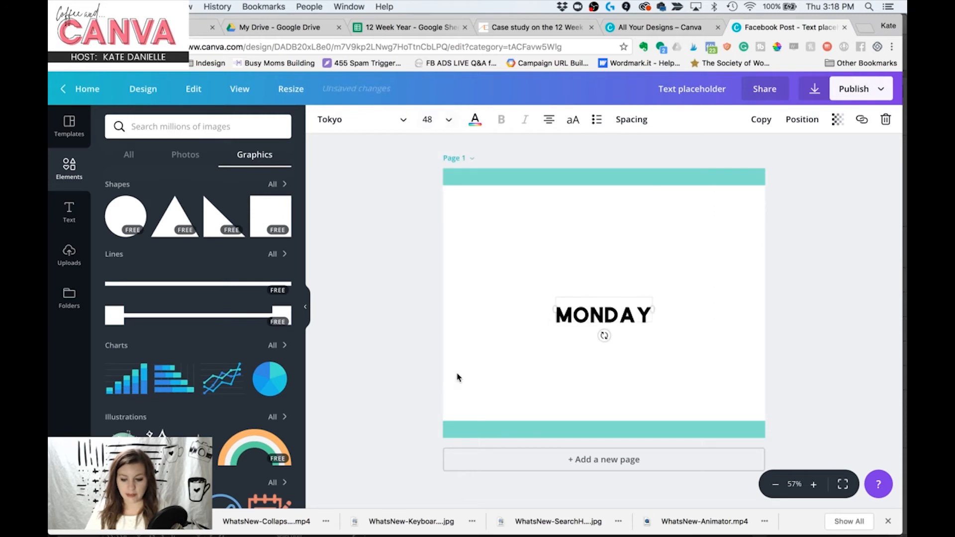
{"action": "left_click", "coordinate": [475, 119]}
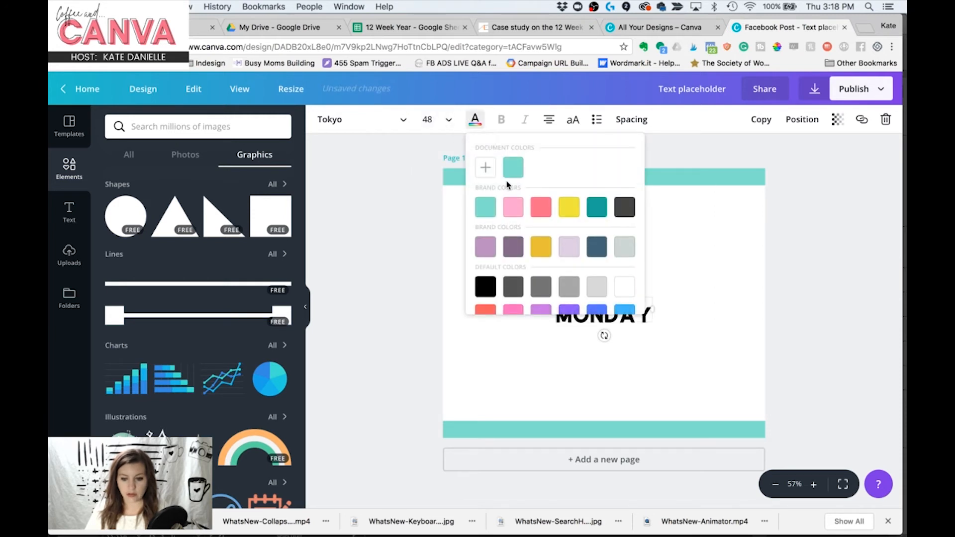
{"action": "left_click", "coordinate": [536, 209]}
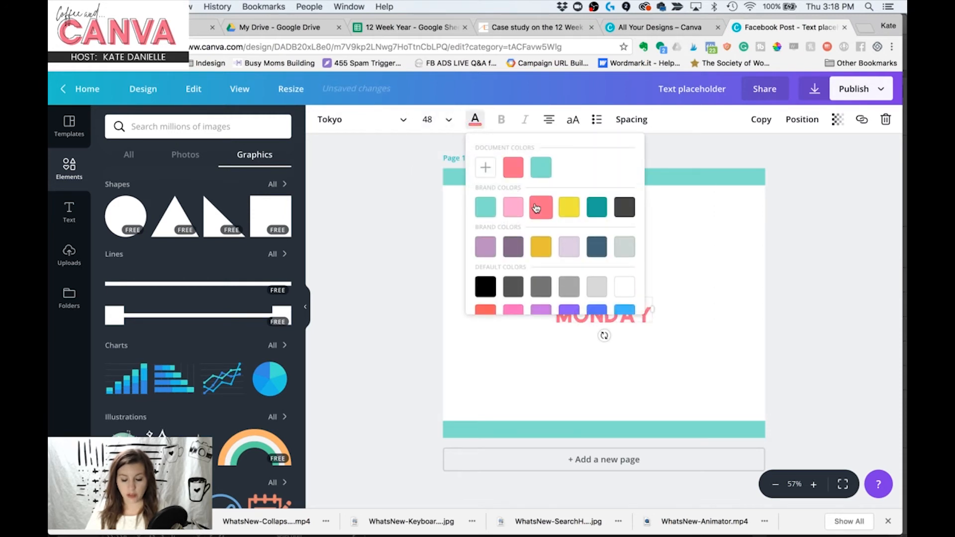
{"action": "left_click", "coordinate": [448, 315]}
{"action": "left_click", "coordinate": [597, 311]}
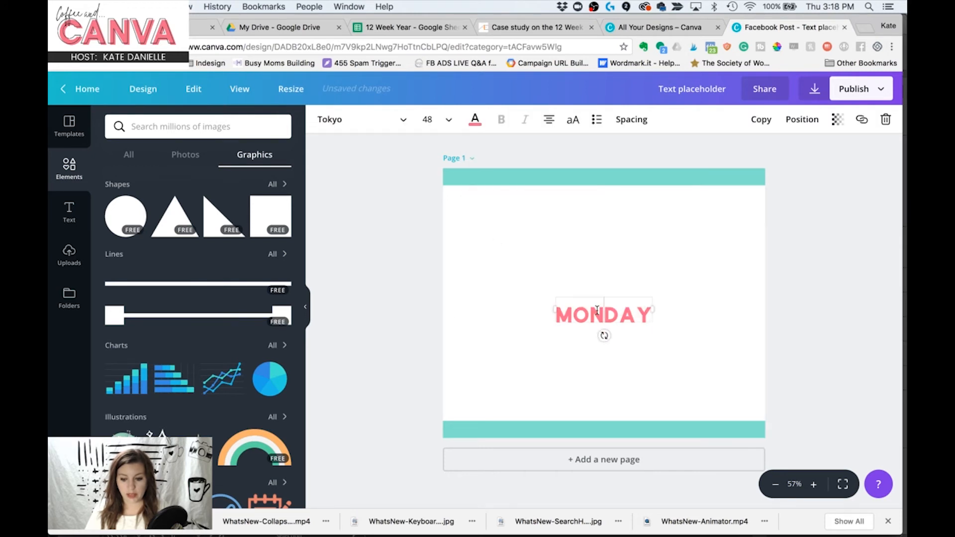
Turn on uppercase for the "Monday" text, set its letter spacing to 211 and widen its box to fit one line
{"action": "left_click", "coordinate": [548, 119]}
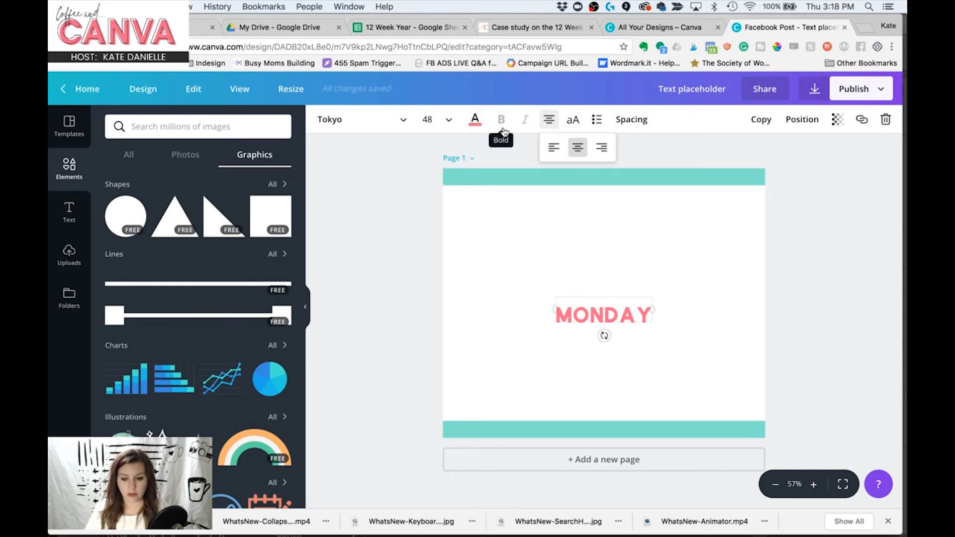
{"action": "left_click", "coordinate": [572, 120]}
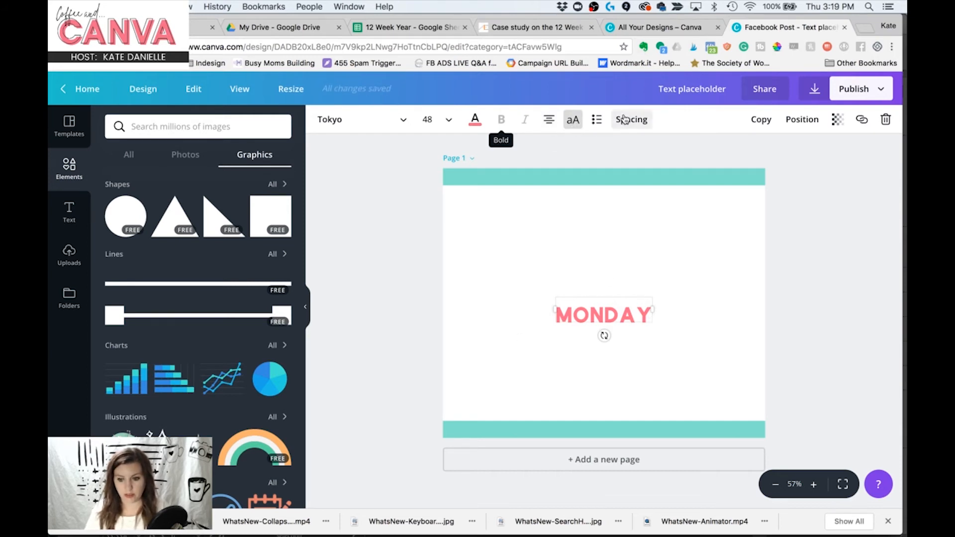
{"action": "left_click", "coordinate": [627, 120]}
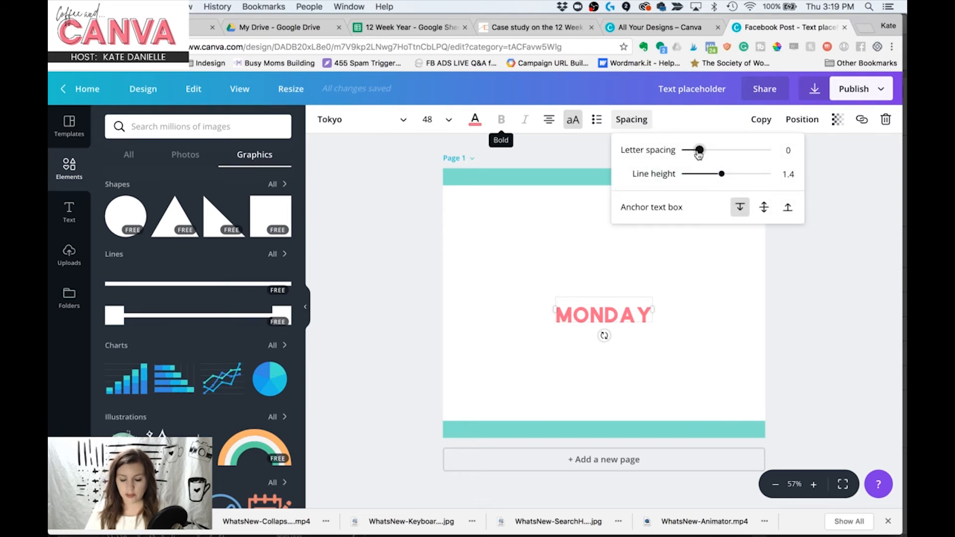
{"action": "left_click_drag", "start_coordinate": [699, 151], "coordinate": [717, 150]}
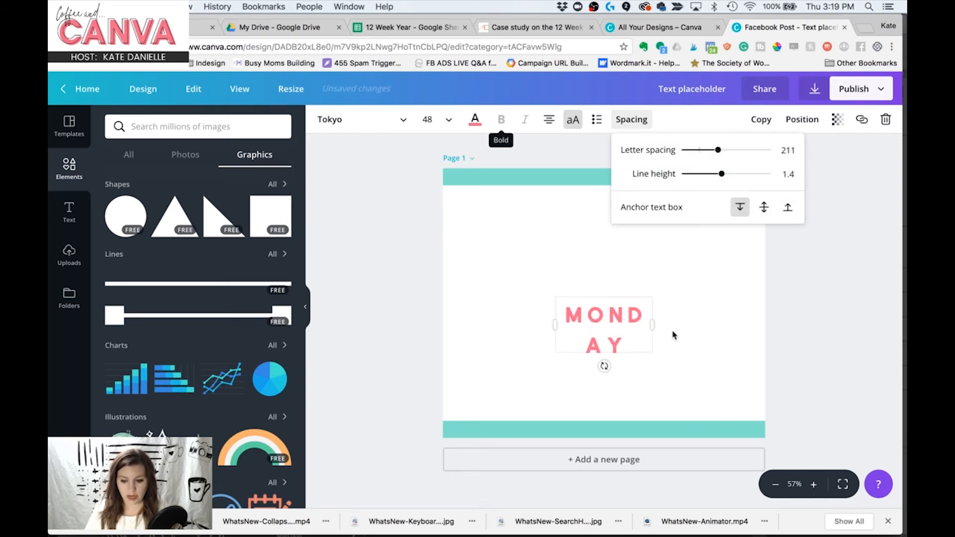
{"action": "left_click_drag", "start_coordinate": [654, 321], "coordinate": [695, 321]}
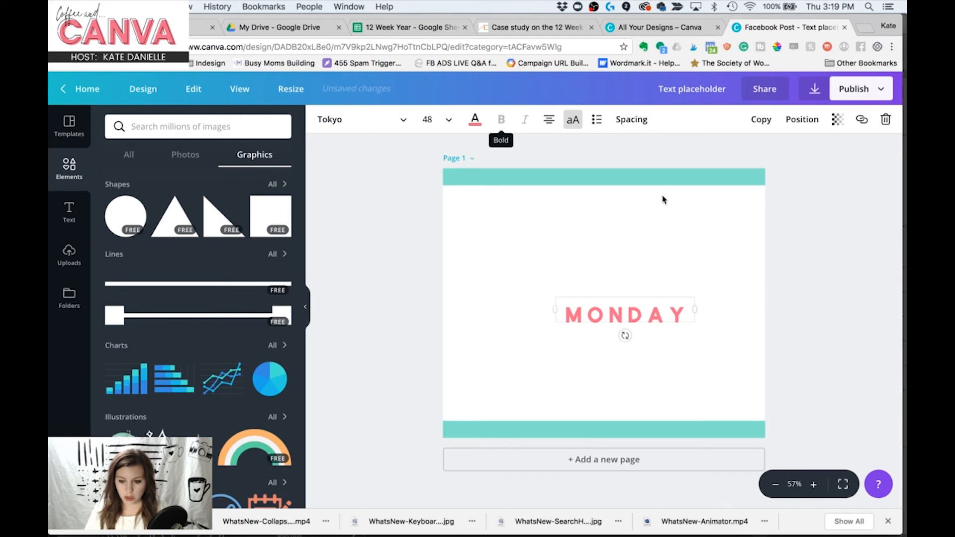
Set the MONDAY text's letter spacing to 171 and line height to 1.35, and centre it horizontally in the page's upper half
{"action": "left_click", "coordinate": [630, 119]}
{"action": "left_click_drag", "start_coordinate": [718, 150], "coordinate": [717, 176]}
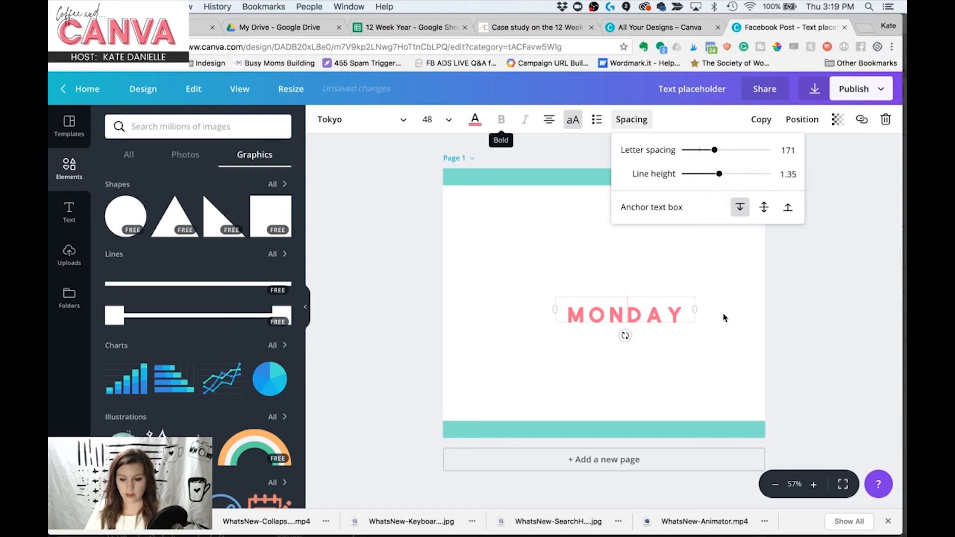
{"action": "left_click_drag", "start_coordinate": [616, 319], "coordinate": [593, 273]}
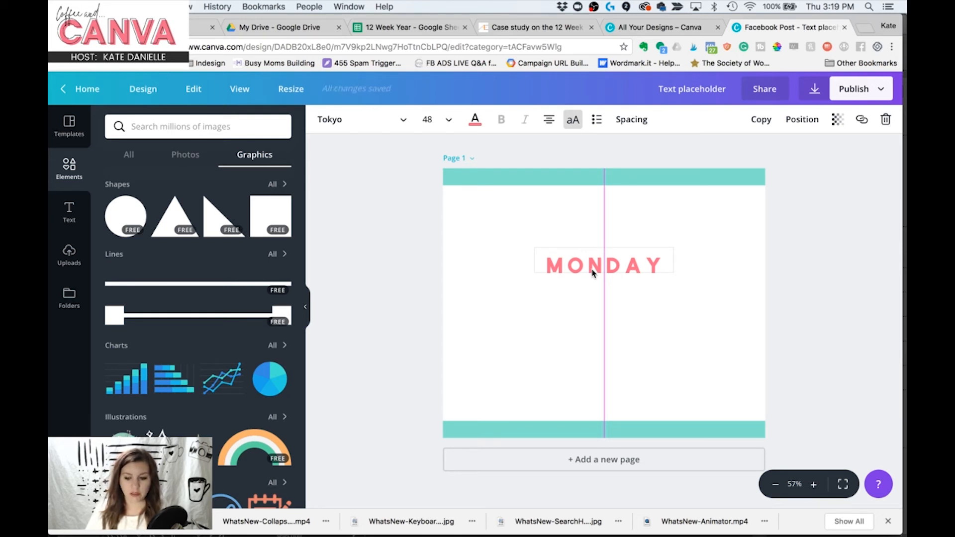
{"action": "left_click_drag", "start_coordinate": [593, 273], "coordinate": [592, 273]}
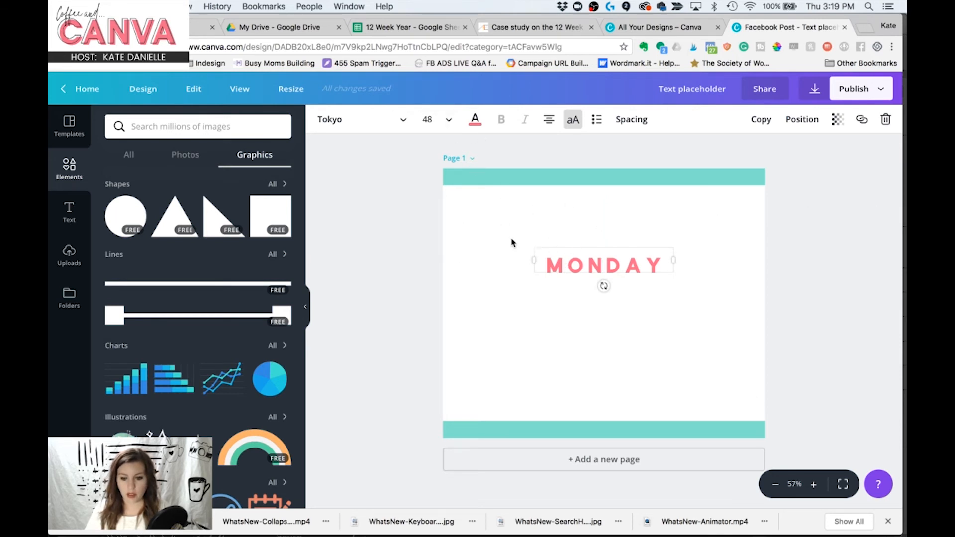
Add a new text box reading "Motivation" centred below the MONDAY text
{"action": "left_click", "coordinate": [575, 336]}
{"action": "key", "text": "t"}
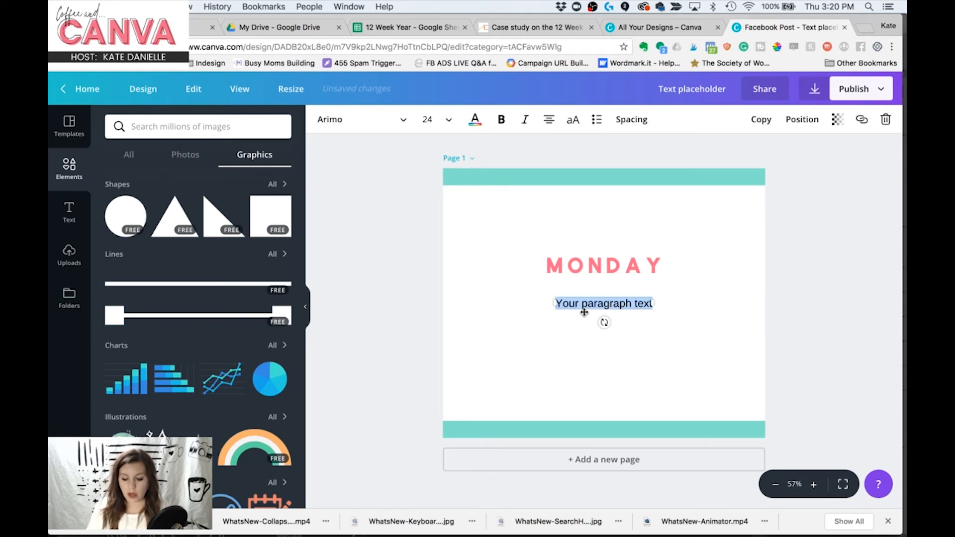
{"action": "type", "text": "Moti"}
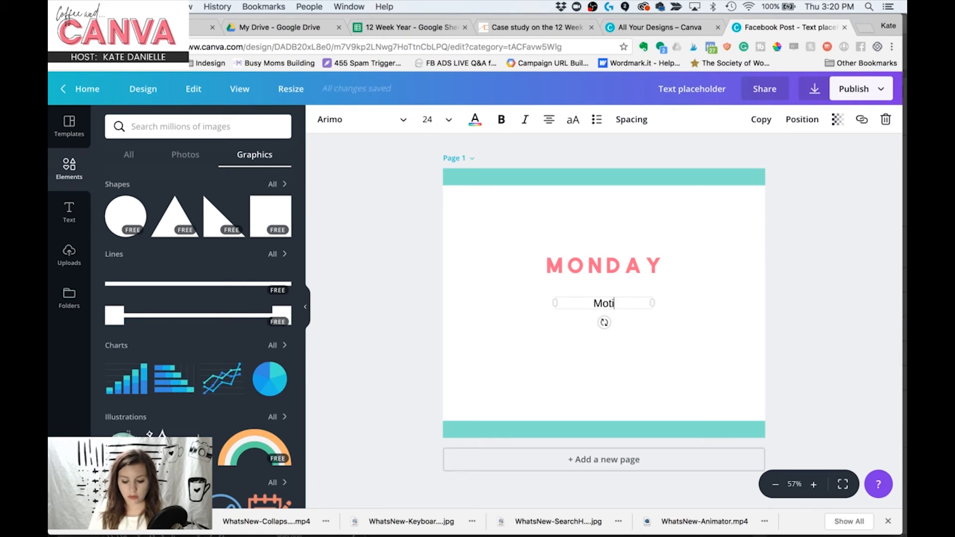
{"action": "type", "text": "vation"}
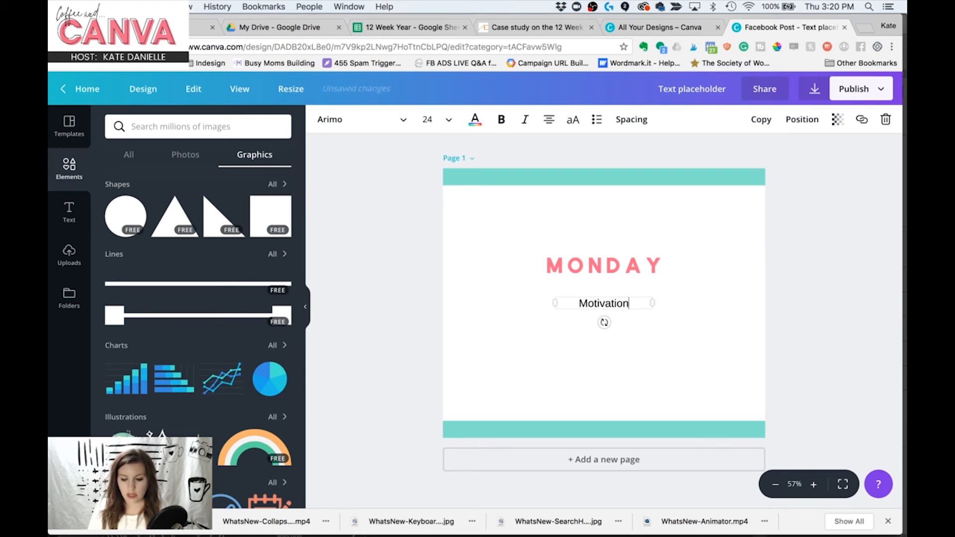
Try adding the word MOTIVATION to the MONDAY text box in Abril Fatface, and undo the addition
{"action": "left_click", "coordinate": [582, 269]}
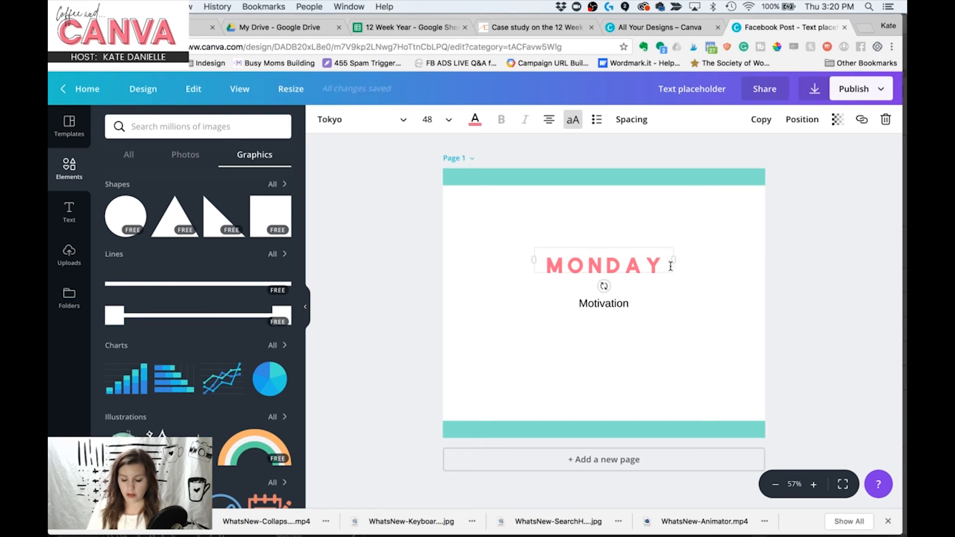
{"action": "left_click", "coordinate": [671, 266]}
{"action": "type", "text": "MOTIVATION"}
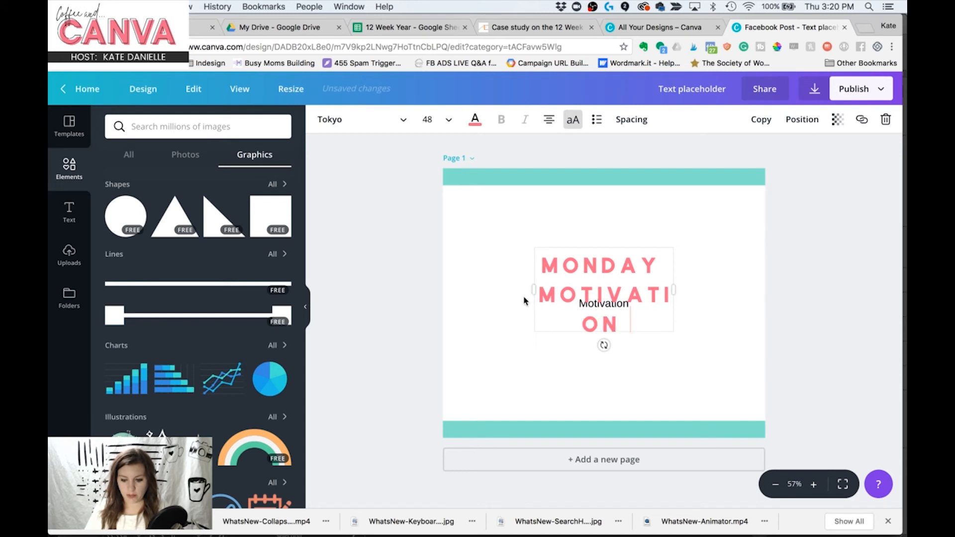
{"action": "key", "text": "super+a"}
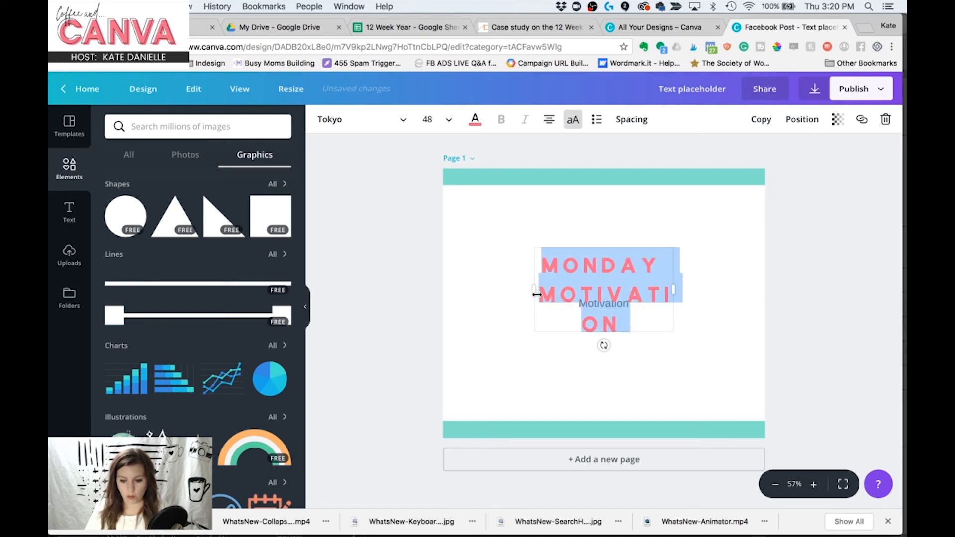
{"action": "double_click", "coordinate": [541, 299]}
{"action": "left_click", "coordinate": [332, 124]}
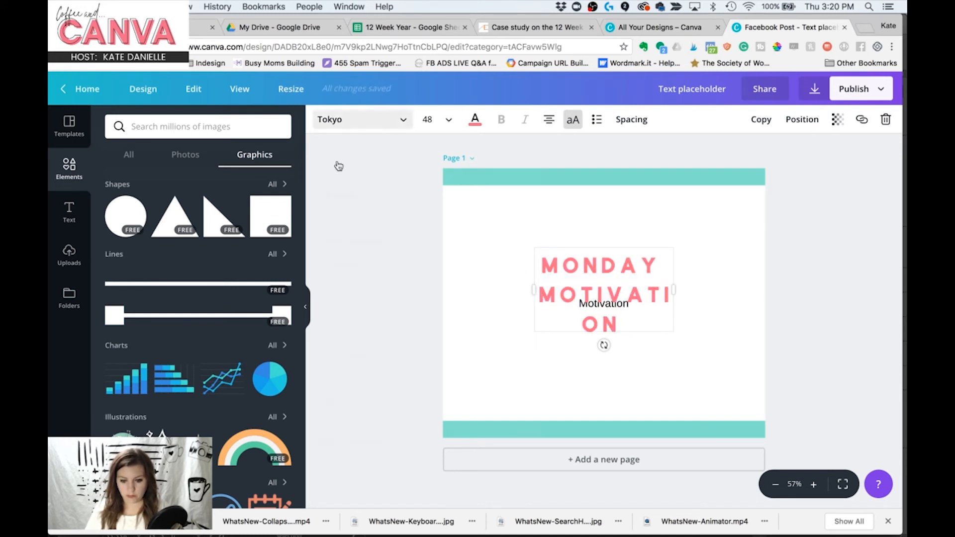
{"action": "left_click", "coordinate": [342, 239]}
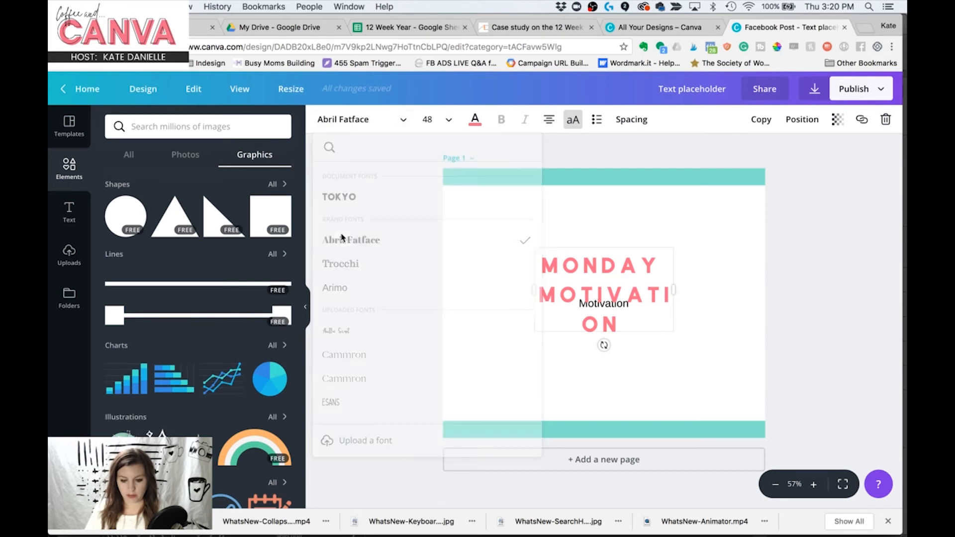
{"action": "key", "text": "super+z"}
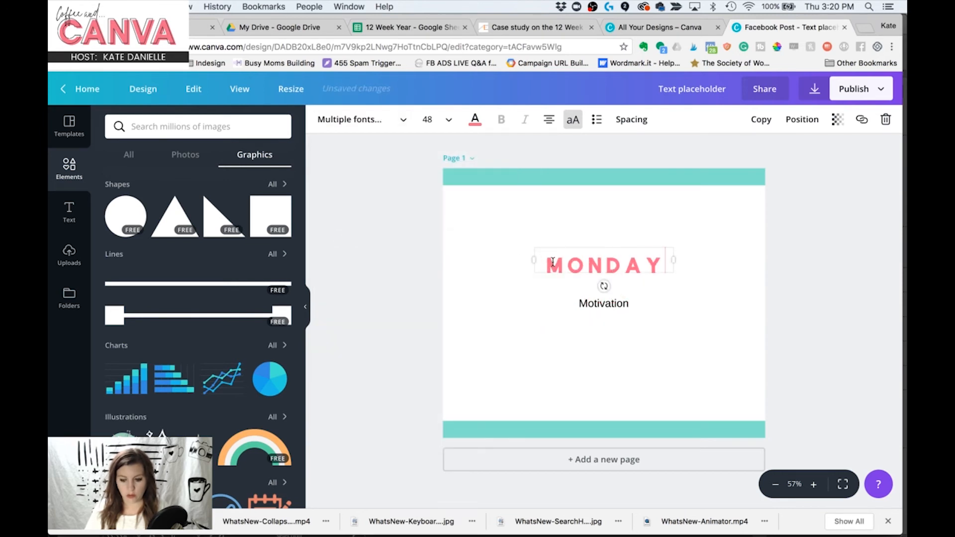
Move the "Motivation" text up close beneath MONDAY, centred on the page, and set its font to Hello Pretty
{"action": "left_click", "coordinate": [522, 345]}
{"action": "left_click_drag", "start_coordinate": [599, 304], "coordinate": [602, 292]}
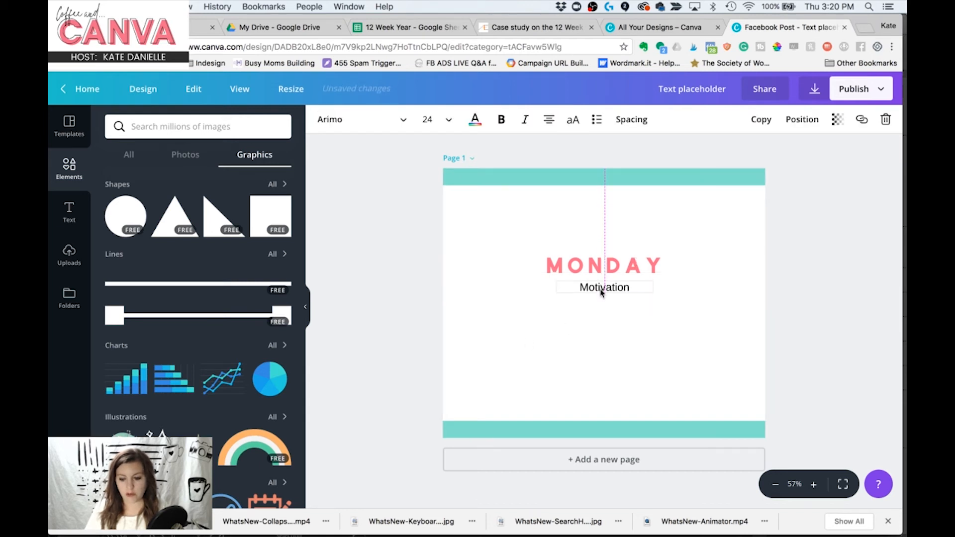
{"action": "double_click", "coordinate": [602, 291]}
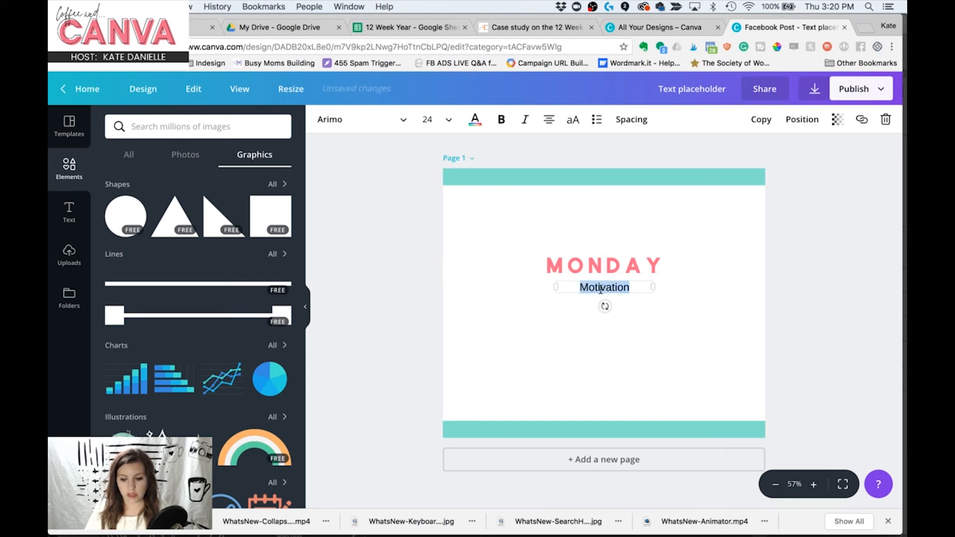
{"action": "left_click", "coordinate": [400, 121]}
{"action": "scroll", "coordinate": [364, 277], "scroll_direction": "down", "scroll_amount": 5}
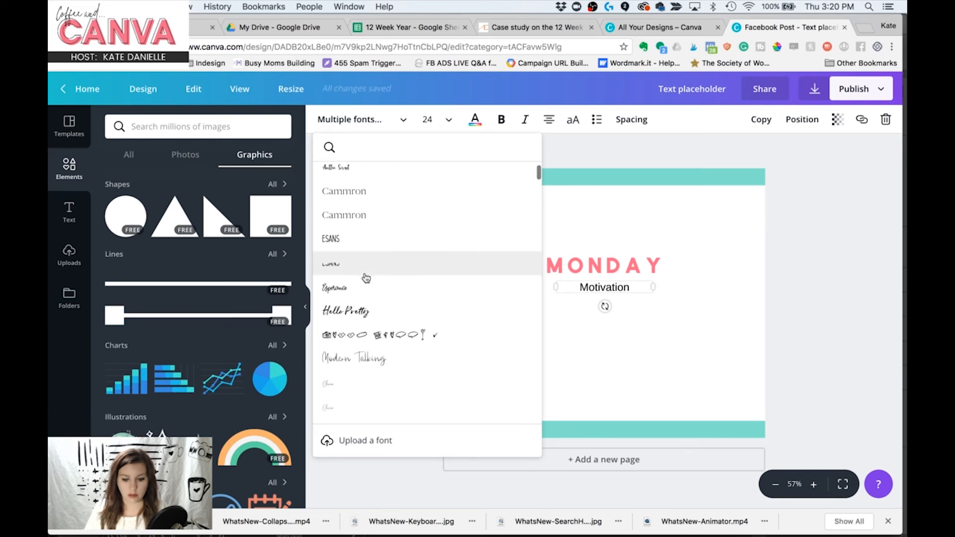
{"action": "left_click", "coordinate": [350, 311]}
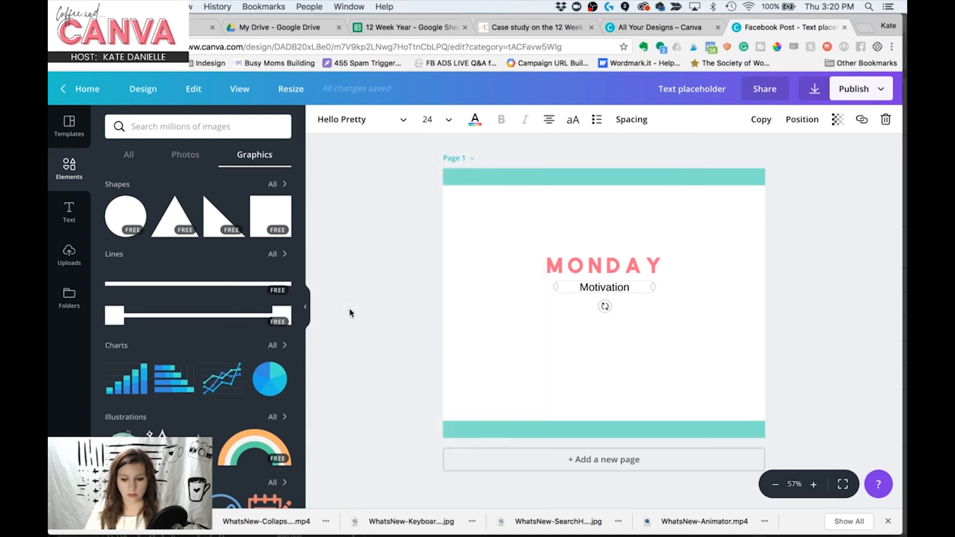
Set the "Motivation" text to size 42 and shift it slightly upward so it sits tight under MONDAY
{"action": "left_click", "coordinate": [447, 119]}
{"action": "left_click", "coordinate": [441, 359]}
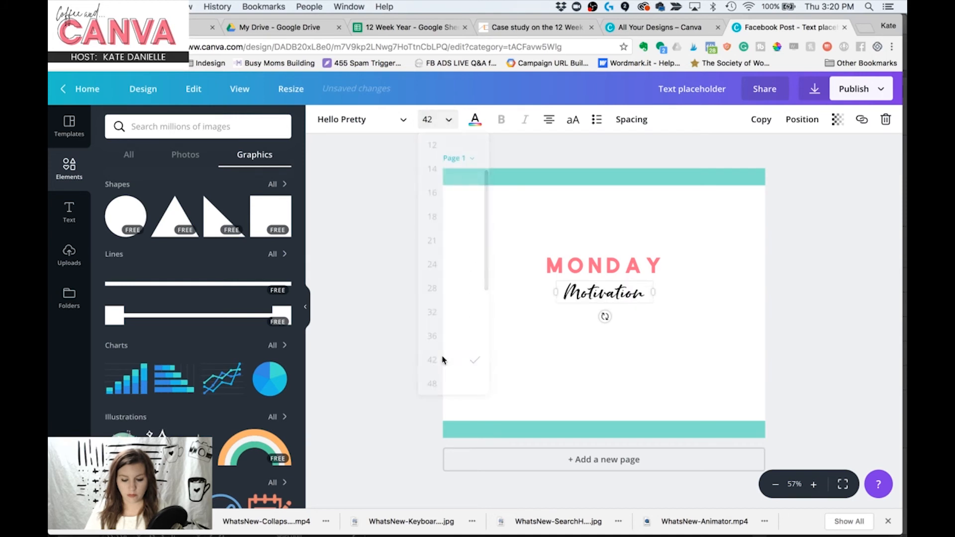
{"action": "left_click", "coordinate": [583, 369]}
{"action": "left_click", "coordinate": [588, 293]}
{"action": "mouse_move", "coordinate": [589, 293]}
{"action": "left_mouse_down"}
{"action": "mouse_move", "coordinate": [588, 270]}
{"action": "mouse_move", "coordinate": [588, 296]}
{"action": "mouse_move", "coordinate": [588, 270]}
{"action": "mouse_move", "coordinate": [587, 284]}
{"action": "left_mouse_up"}
{"action": "left_click", "coordinate": [578, 392]}
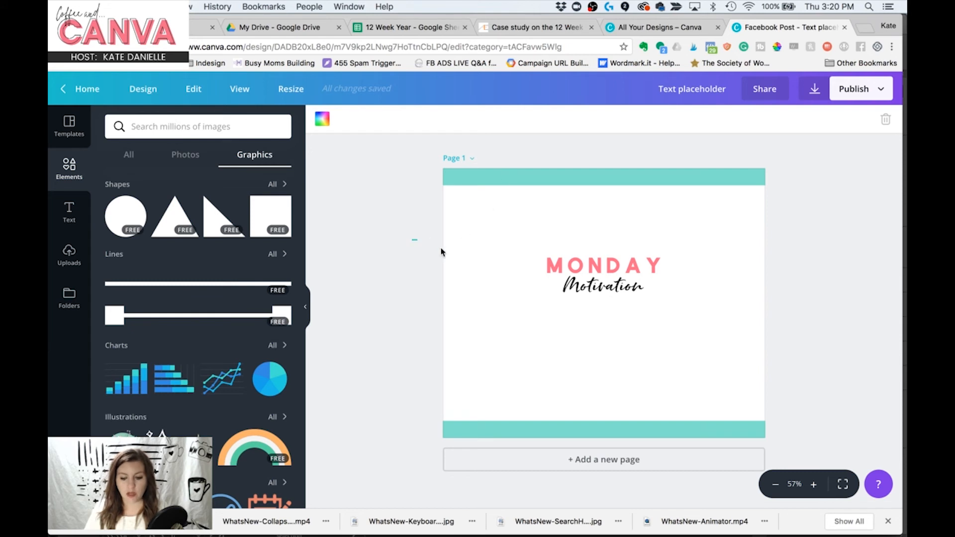
Enlarge the MONDAY and "Motivation" texts together to most of the page width and centre them on the page
{"action": "left_click_drag", "start_coordinate": [440, 252], "coordinate": [642, 326]}
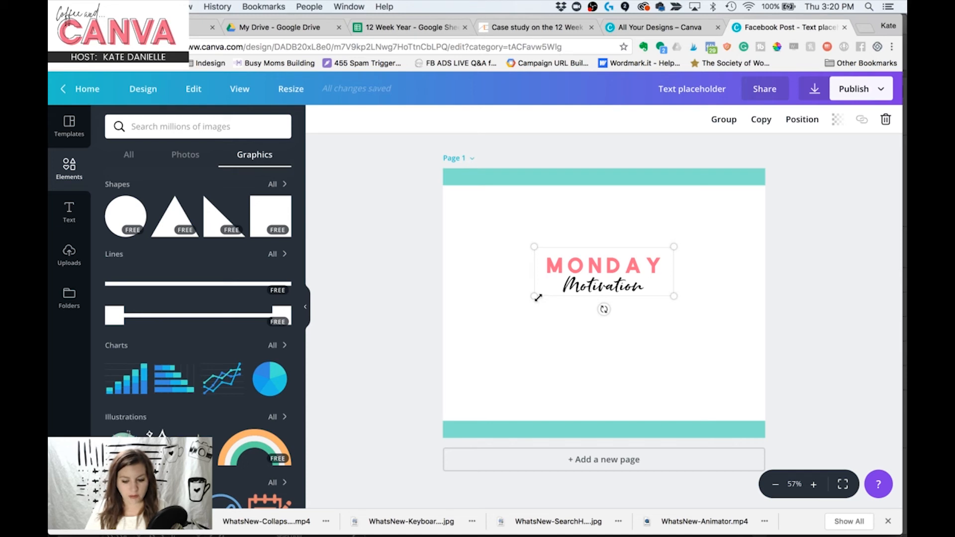
{"action": "left_click_drag", "start_coordinate": [534, 297], "coordinate": [447, 396]}
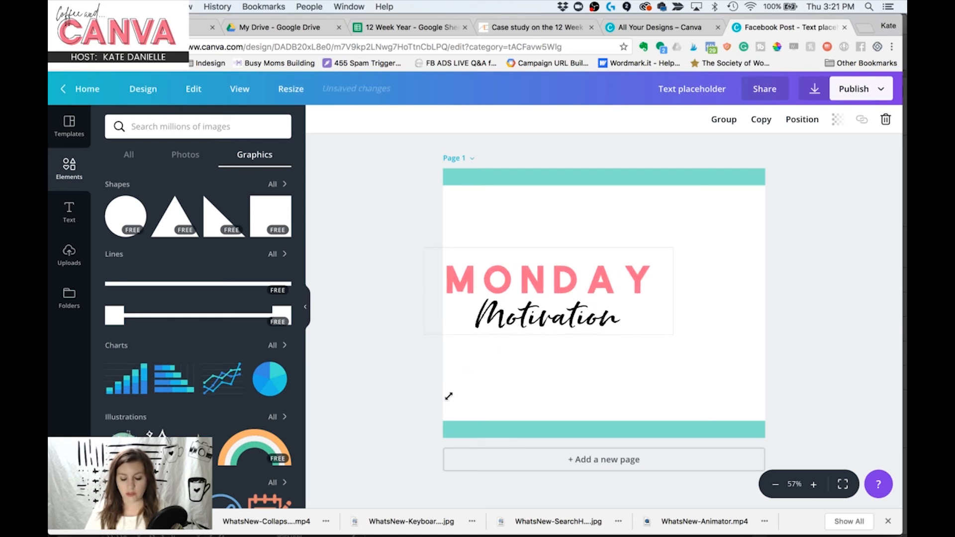
{"action": "left_click_drag", "start_coordinate": [473, 289], "coordinate": [530, 286]}
Look through the uploaded images for a background, including a brief look at the file chooser for uploading a new one
{"action": "left_click", "coordinate": [77, 263]}
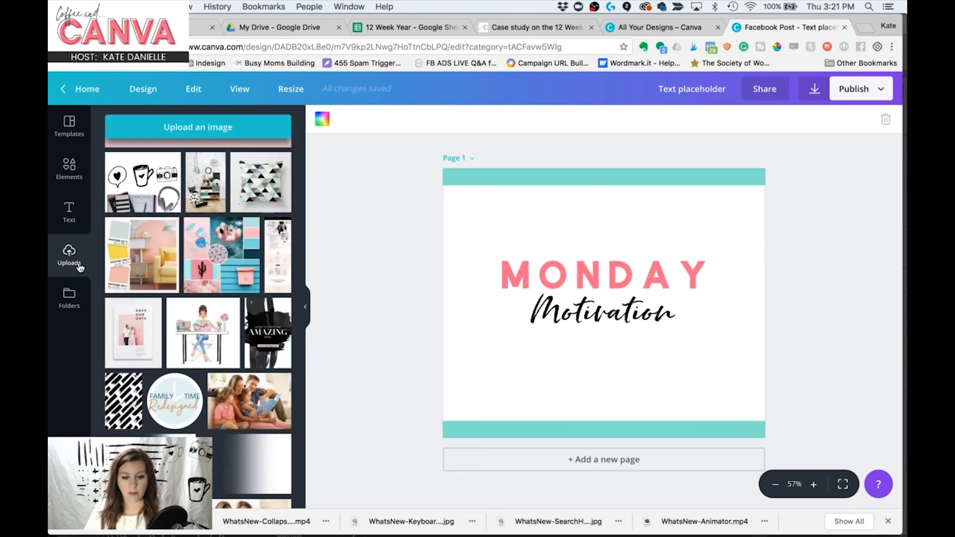
{"action": "scroll", "coordinate": [209, 264], "scroll_direction": "down", "scroll_amount": 15}
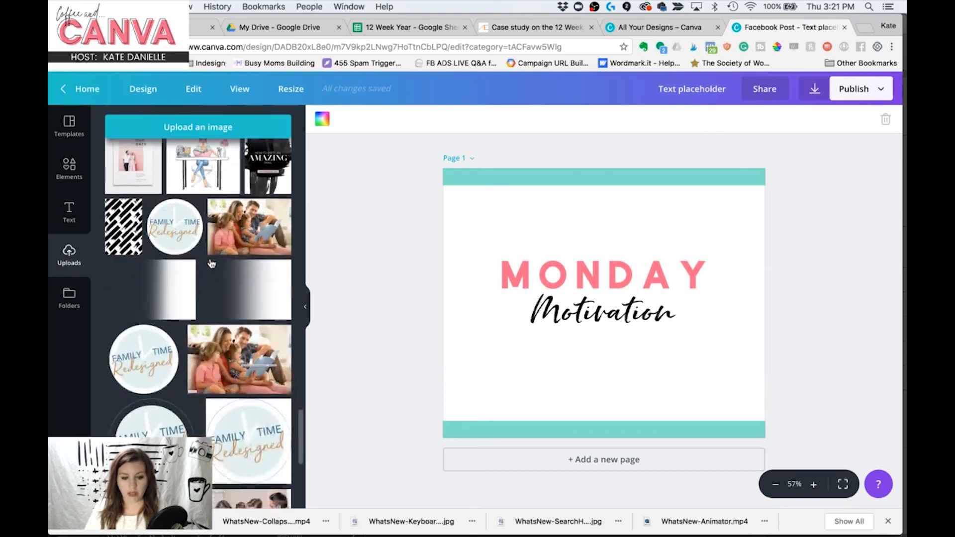
{"action": "scroll", "coordinate": [211, 263], "scroll_direction": "up", "scroll_amount": 15}
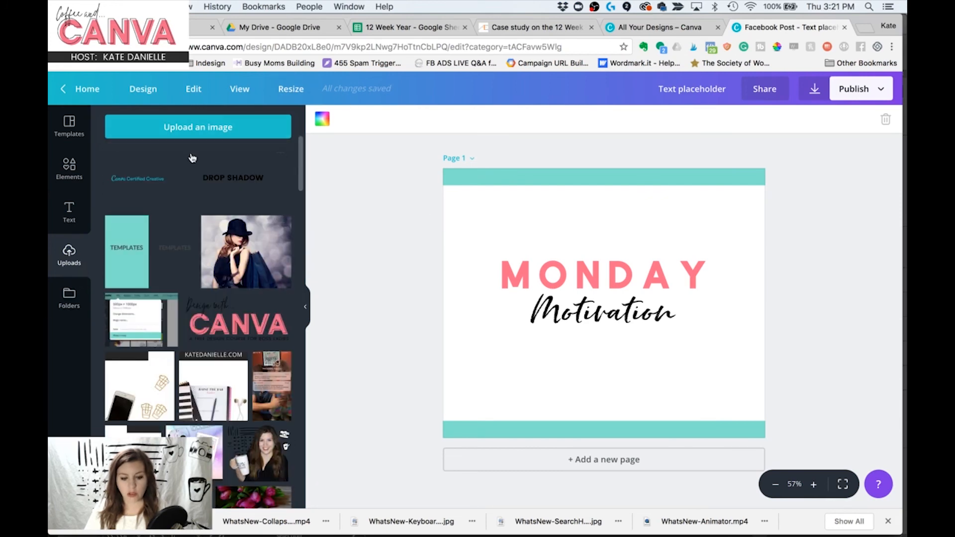
{"action": "left_click", "coordinate": [198, 130]}
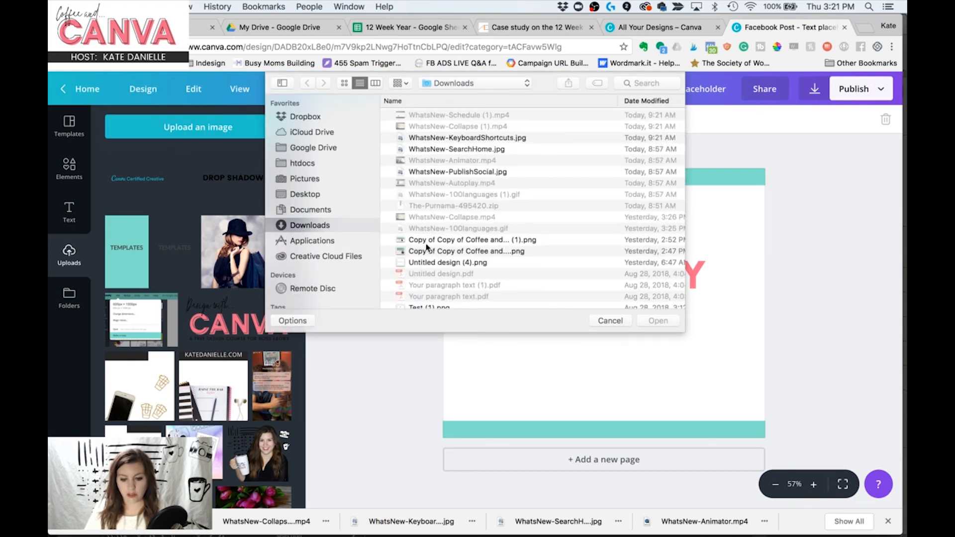
{"action": "left_click", "coordinate": [610, 321]}
{"action": "scroll", "coordinate": [240, 315], "scroll_direction": "down", "scroll_amount": 15}
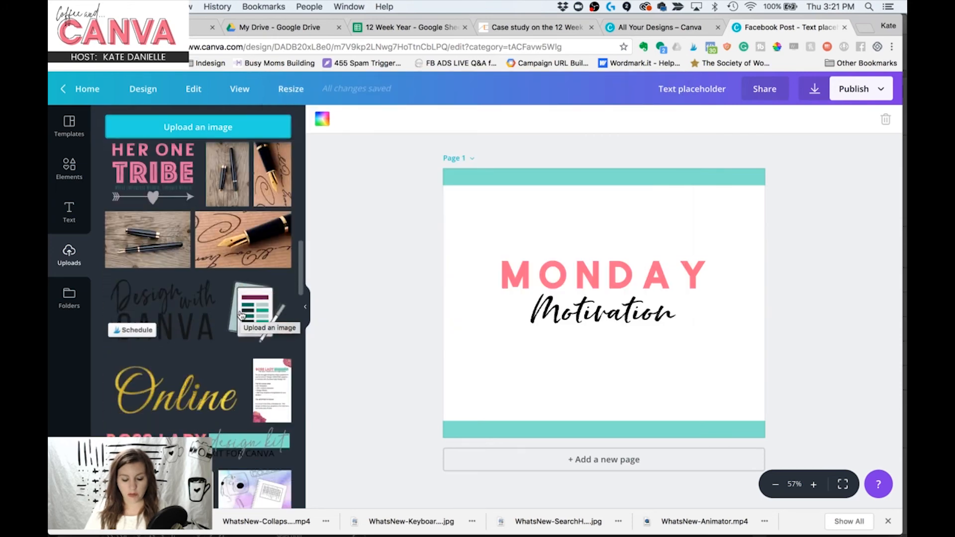
{"action": "scroll", "coordinate": [241, 315], "scroll_direction": "down", "scroll_amount": 2}
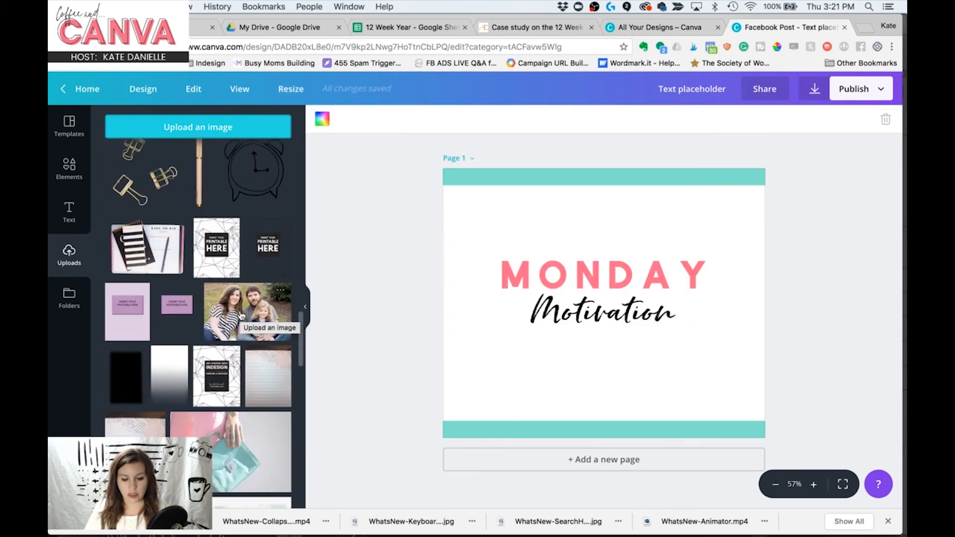
{"action": "scroll", "coordinate": [241, 315], "scroll_direction": "up", "scroll_amount": 6}
Try placing the white wood image as a free element behind the text, centred horizontally, and delete it
{"action": "left_click_drag", "start_coordinate": [149, 371], "coordinate": [463, 214]}
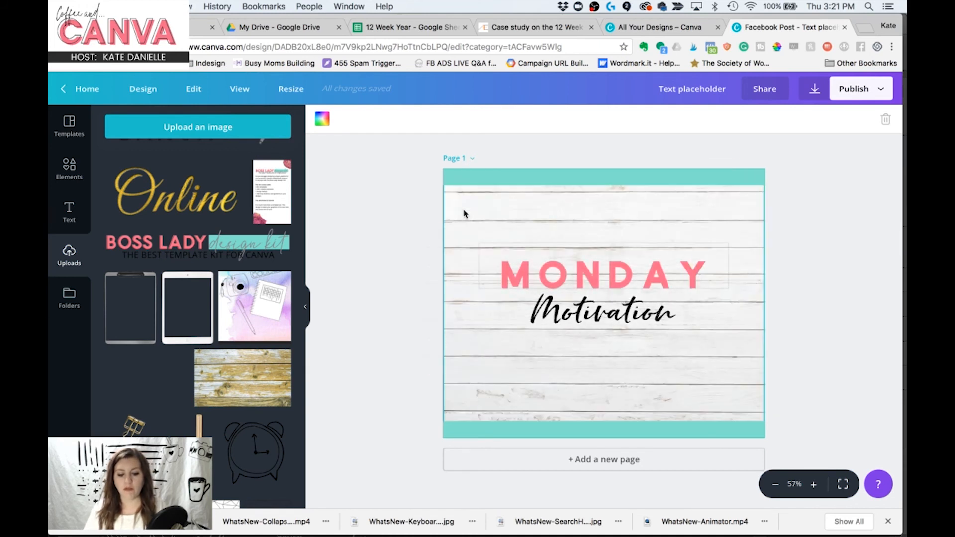
{"action": "left_click_drag", "start_coordinate": [436, 218], "coordinate": [528, 222]}
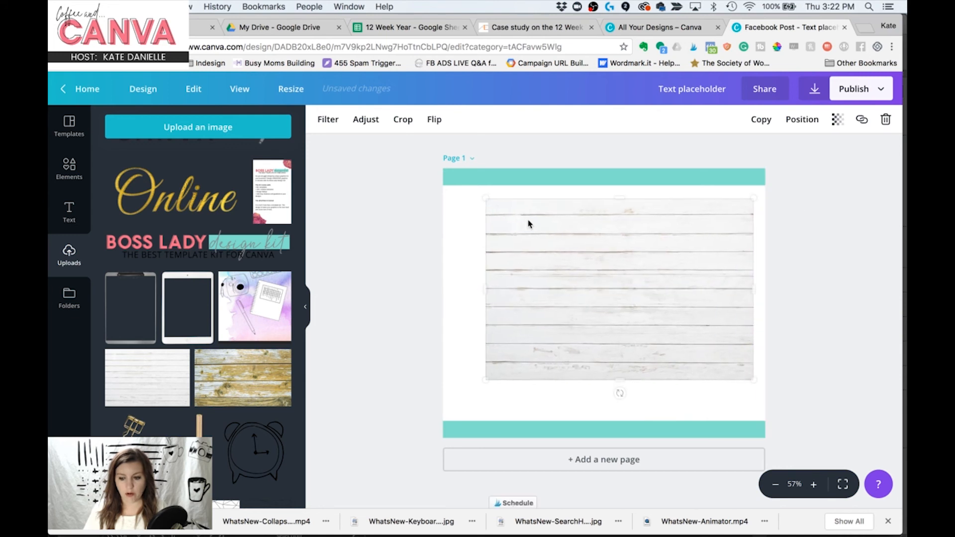
{"action": "left_click", "coordinate": [801, 119]}
{"action": "left_click", "coordinate": [781, 175]}
{"action": "left_click", "coordinate": [781, 175]}
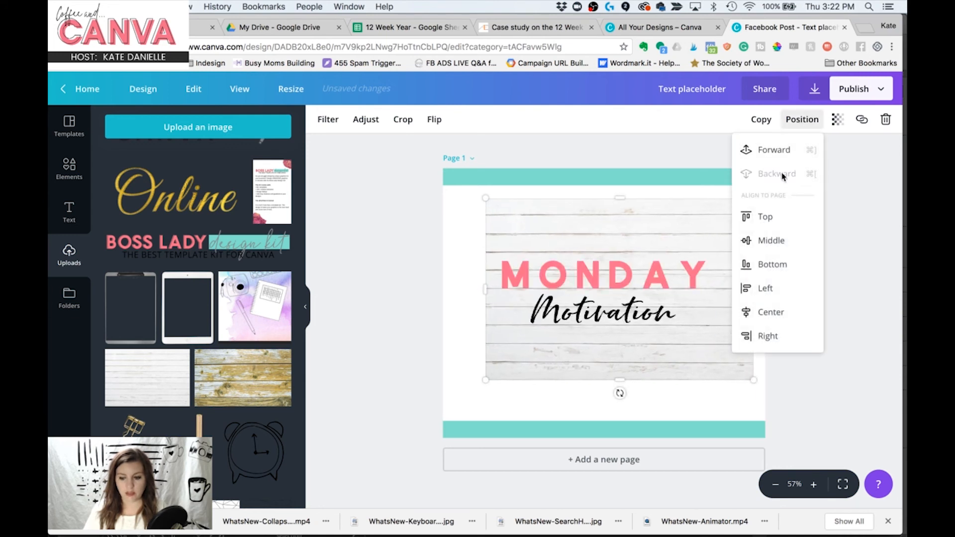
{"action": "left_click", "coordinate": [769, 312]}
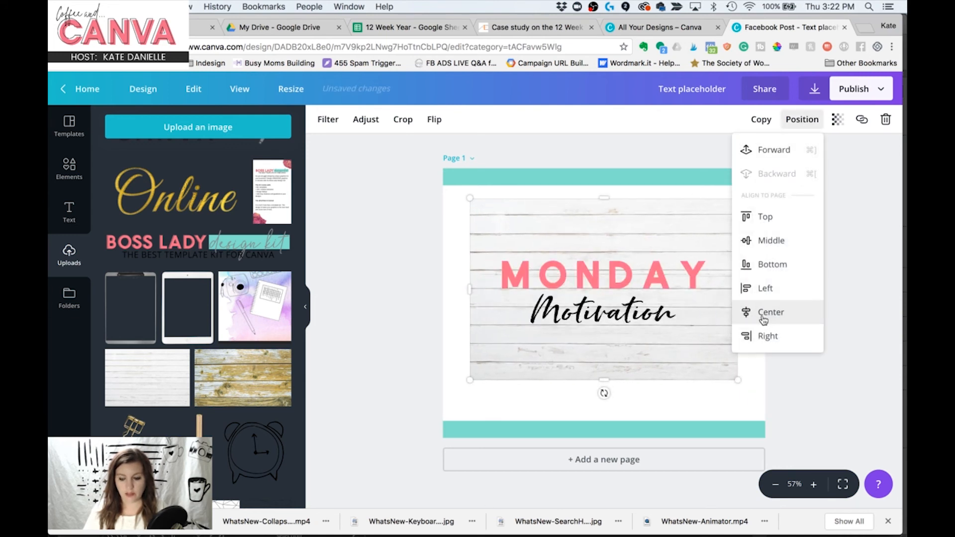
{"action": "left_click", "coordinate": [687, 269]}
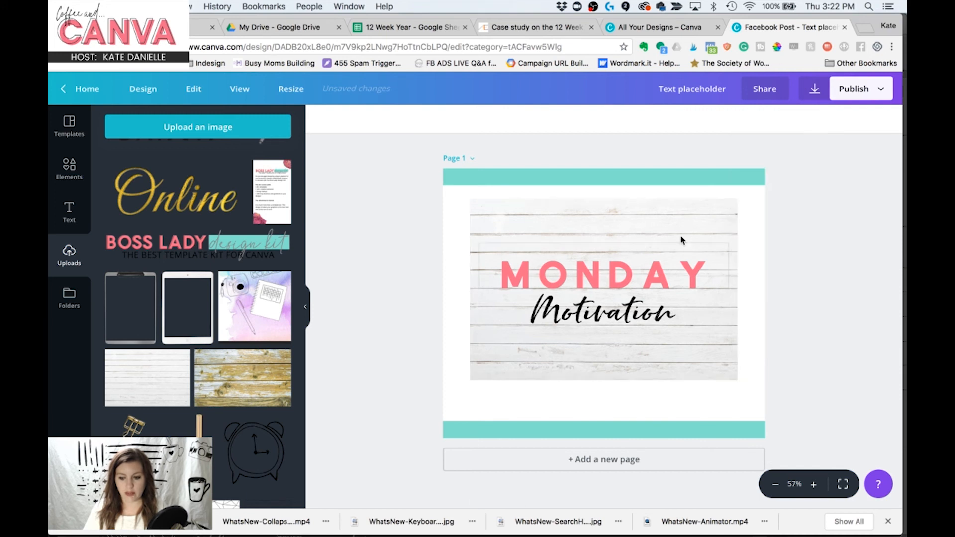
{"action": "key", "text": "Delete"}
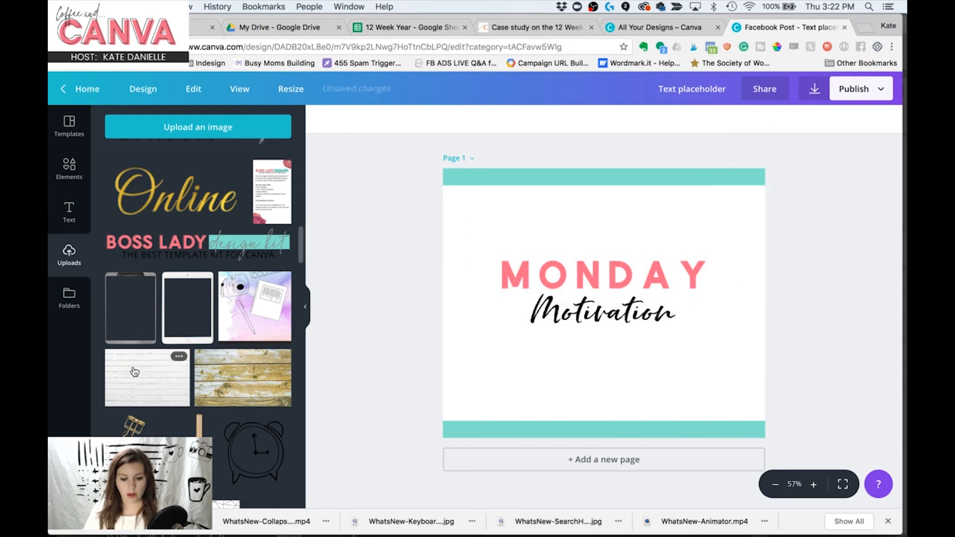
Set the uploaded white wood plank image as the full page background behind the text and teal bars
{"action": "left_click_drag", "start_coordinate": [134, 371], "coordinate": [447, 289]}
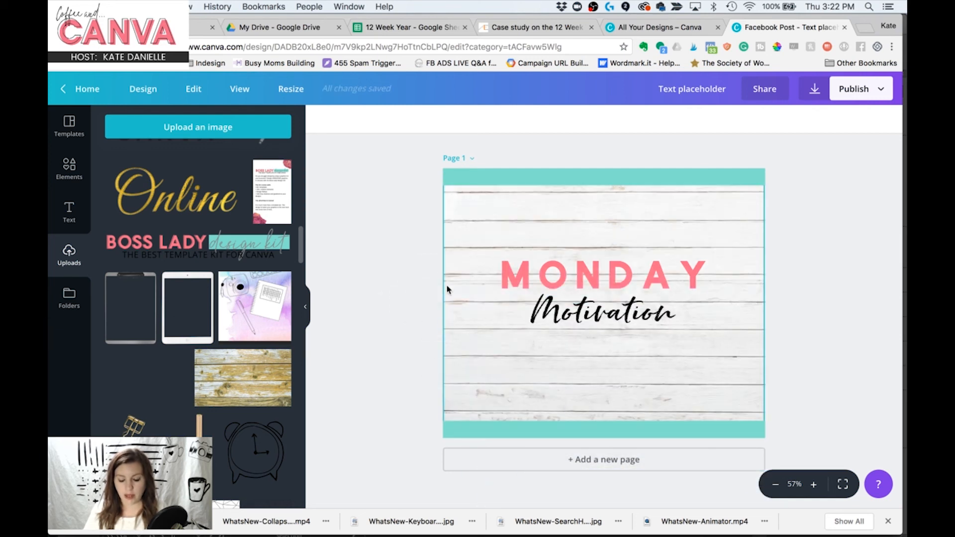
{"action": "left_click_drag", "start_coordinate": [447, 288], "coordinate": [448, 291]}
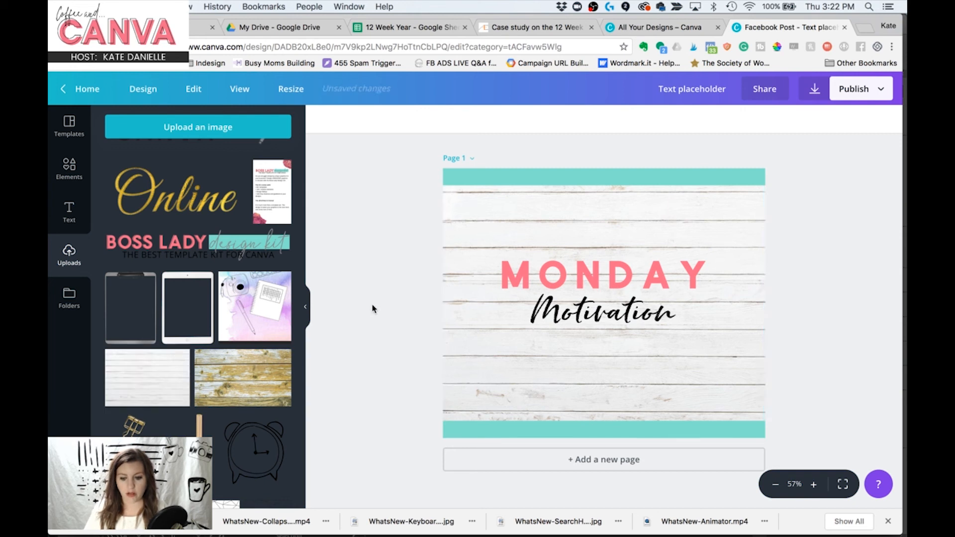
{"action": "left_click", "coordinate": [724, 232]}
{"action": "left_click", "coordinate": [876, 284]}
Select the MONDAY and "Motivation" texts together and align them to each other's right edge
{"action": "left_click_drag", "start_coordinate": [372, 259], "coordinate": [641, 321]}
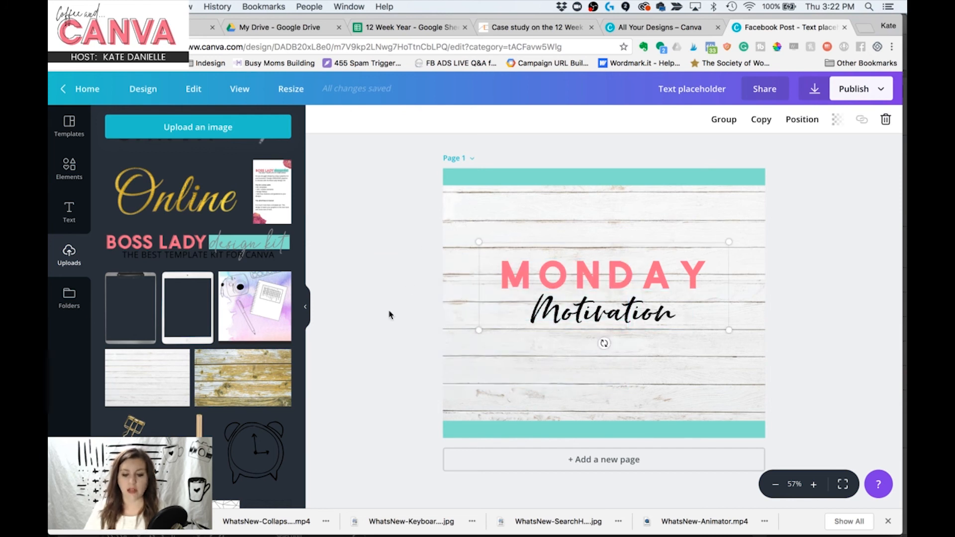
{"action": "left_click_drag", "start_coordinate": [369, 230], "coordinate": [633, 380]}
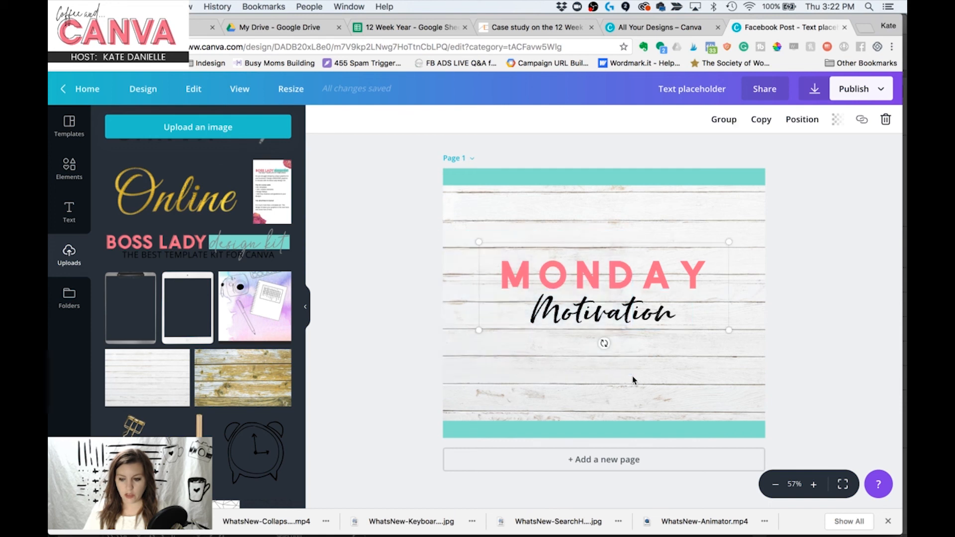
{"action": "left_click", "coordinate": [789, 120]}
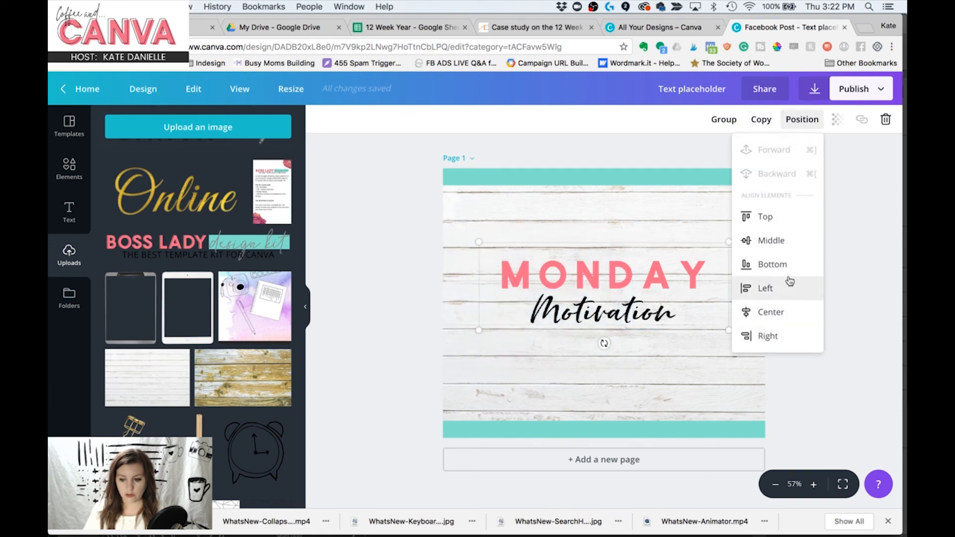
{"action": "left_click", "coordinate": [774, 337]}
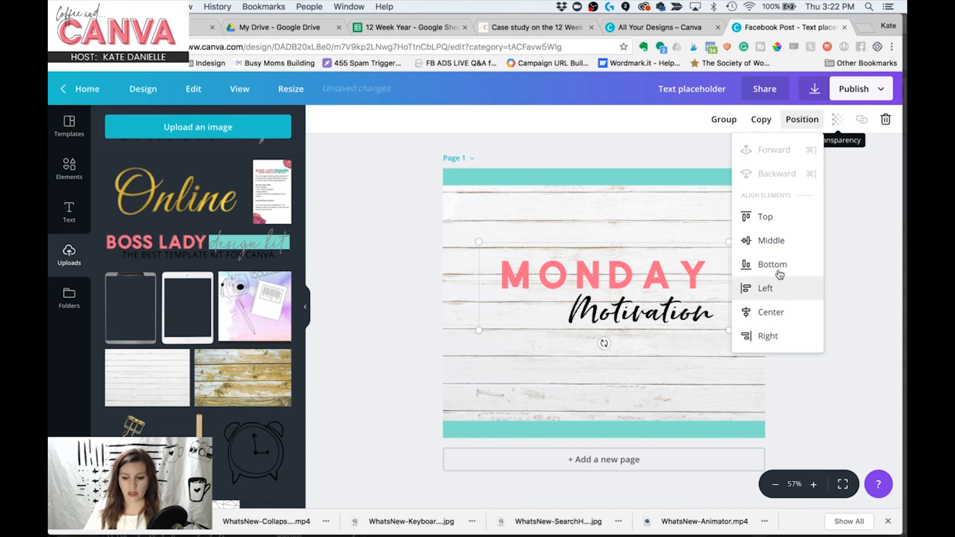
Try the top, left, right and centre element alignments on the selected MONDAY and "Motivation" texts
{"action": "left_click", "coordinate": [771, 228]}
{"action": "left_click", "coordinate": [769, 265]}
{"action": "left_click", "coordinate": [762, 300]}
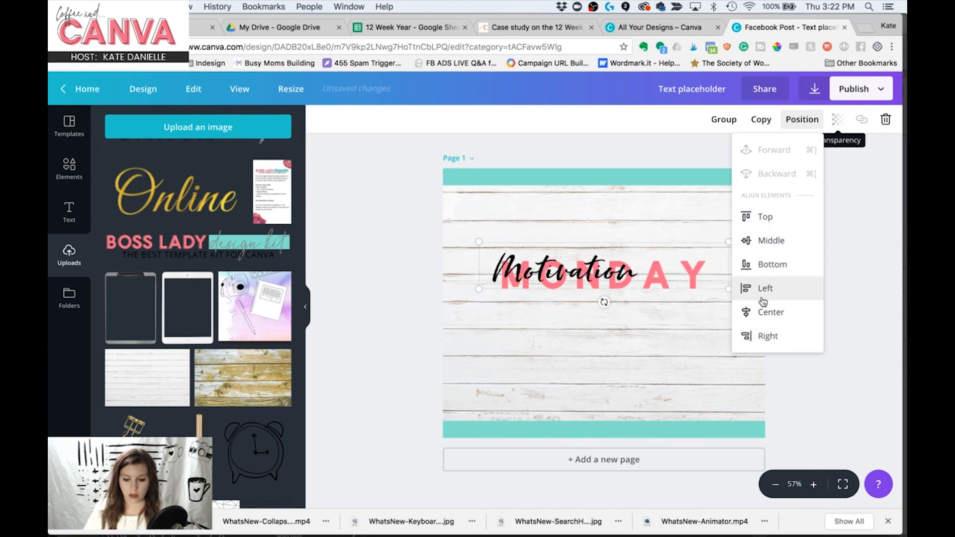
{"action": "left_click", "coordinate": [762, 313]}
{"action": "left_click", "coordinate": [759, 334]}
{"action": "left_click", "coordinate": [759, 321]}
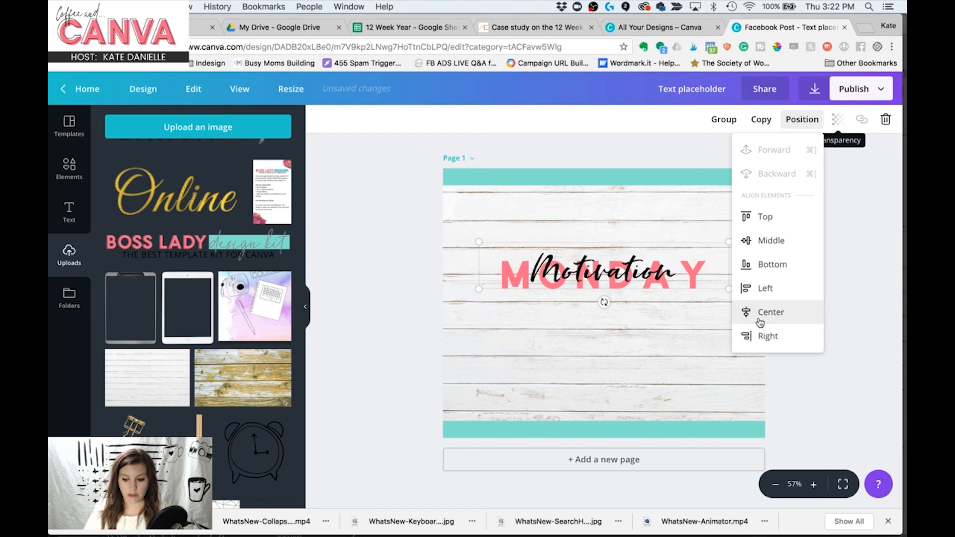
Deselect the texts and undo the alignment changes back to "Motivation" centred beneath MONDAY
{"action": "left_click", "coordinate": [393, 285]}
{"action": "key", "text": "super+z"}
{"action": "key", "text": "super+shift+z"}
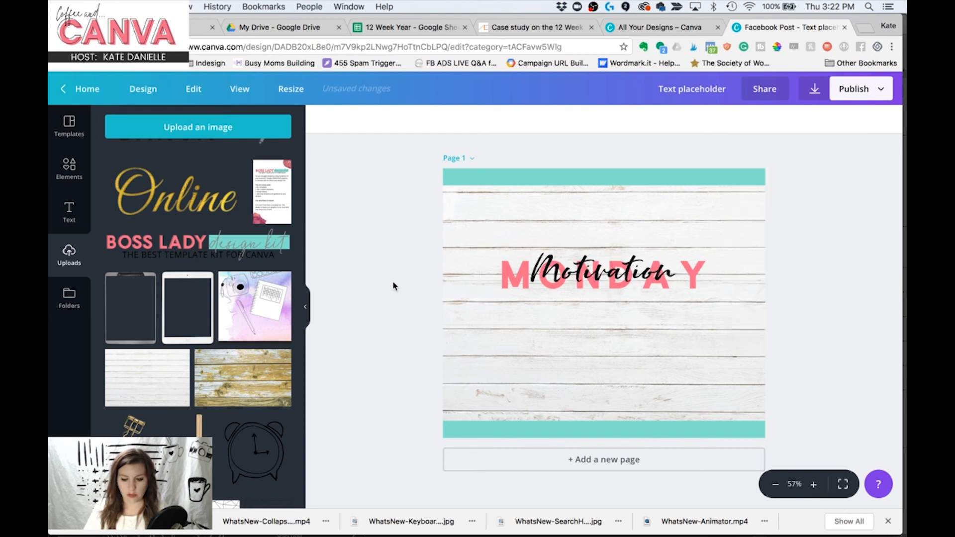
{"action": "key", "text": "super+z"}
{"action": "key", "text": "super+z"}
{"action": "key", "text": "super+z"}
{"action": "key", "text": "super+z"}
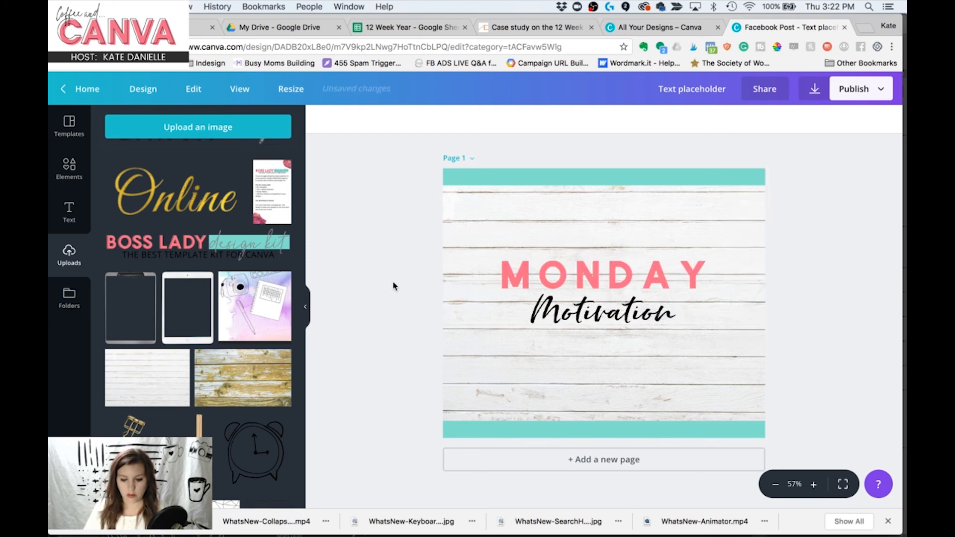
Try aligning the MONDAY and "Motivation" texts to each other's vertical middle, and undo it
{"action": "left_click_drag", "start_coordinate": [382, 257], "coordinate": [656, 338]}
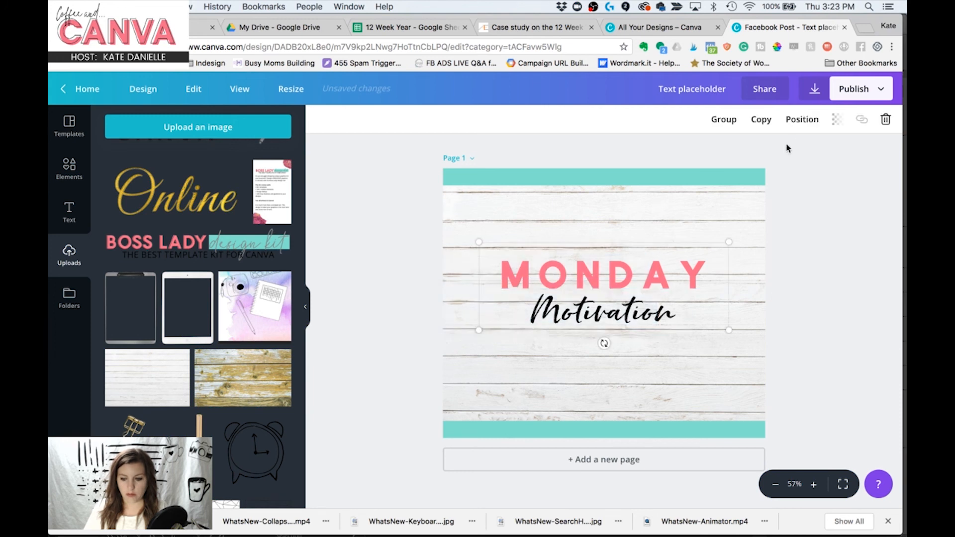
{"action": "left_click", "coordinate": [796, 119]}
{"action": "left_click", "coordinate": [746, 241]}
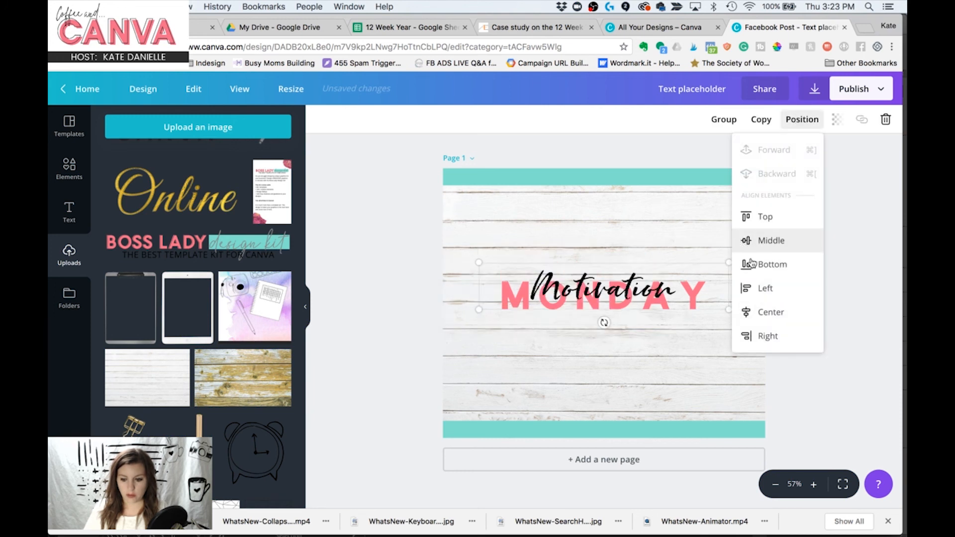
{"action": "key", "text": "super+z"}
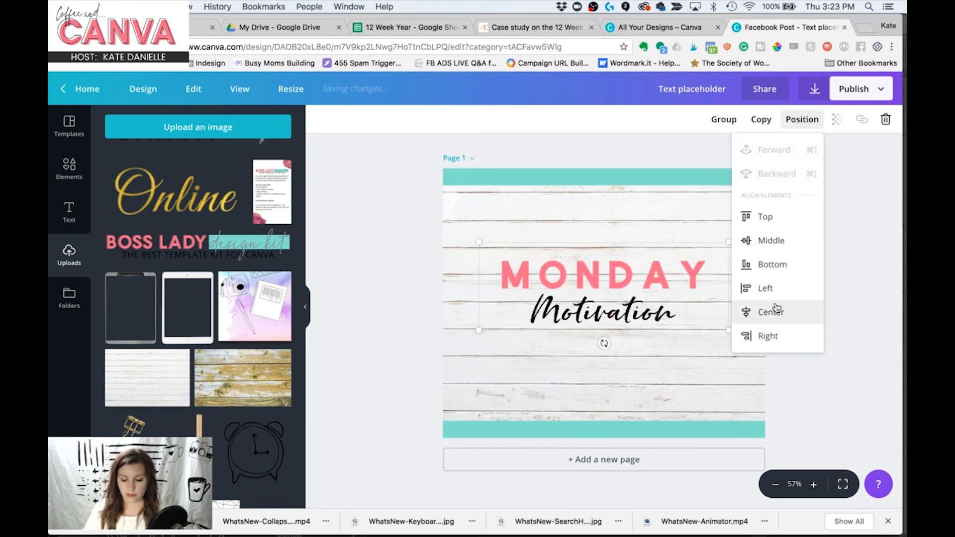
{"action": "left_click", "coordinate": [870, 279]}
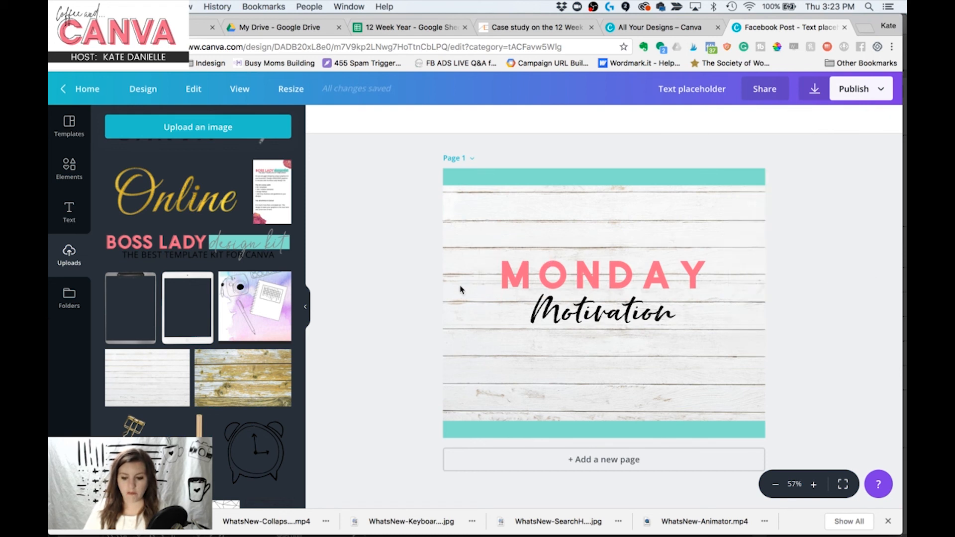
Group the MONDAY and "Motivation" texts and align the group to the vertical middle of the page
{"action": "left_click_drag", "start_coordinate": [403, 261], "coordinate": [584, 312]}
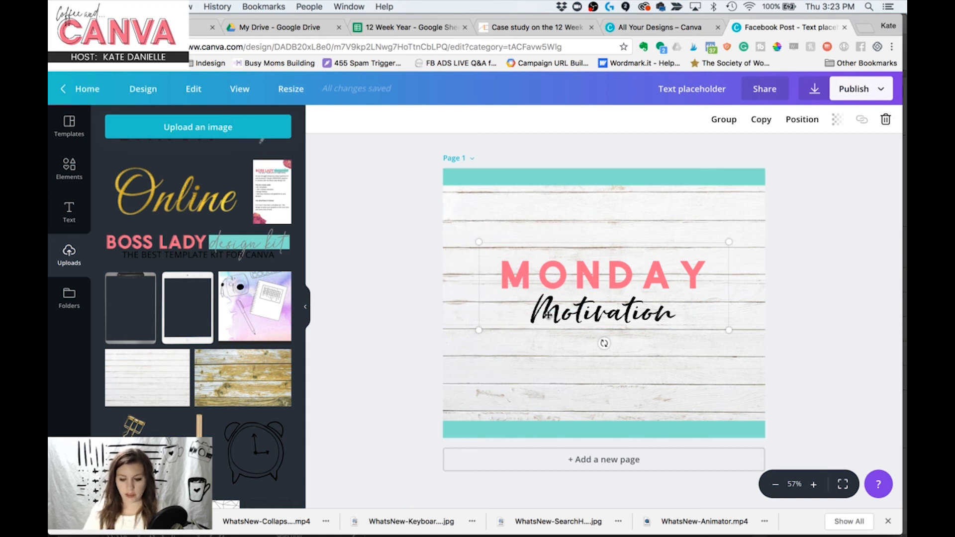
{"action": "left_click", "coordinate": [727, 120]}
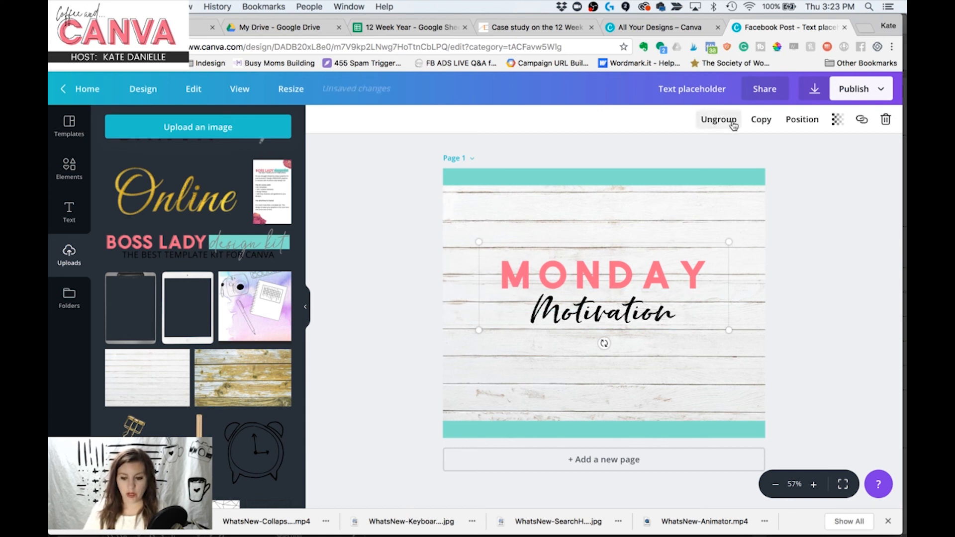
{"action": "left_click", "coordinate": [810, 120]}
{"action": "left_click", "coordinate": [809, 250]}
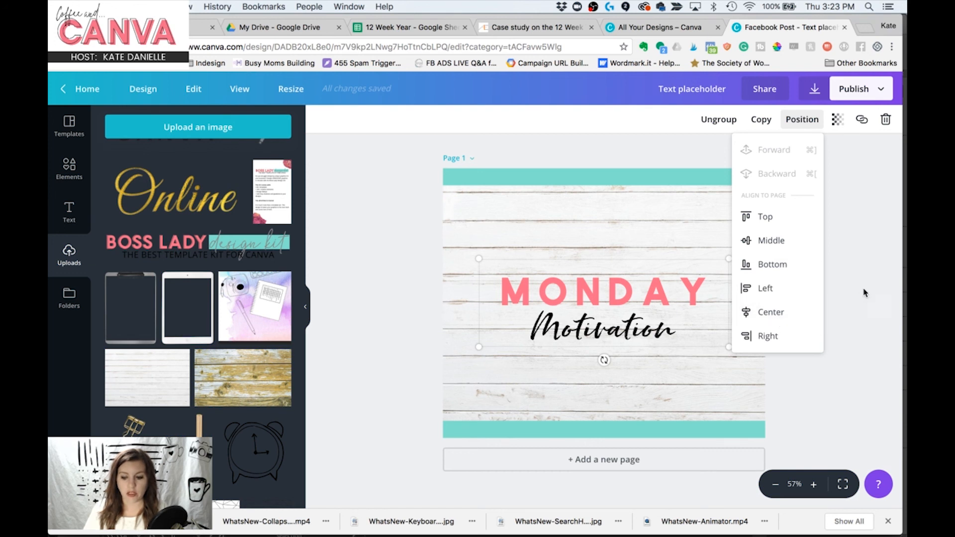
{"action": "left_click", "coordinate": [764, 216]}
{"action": "left_click", "coordinate": [771, 241]}
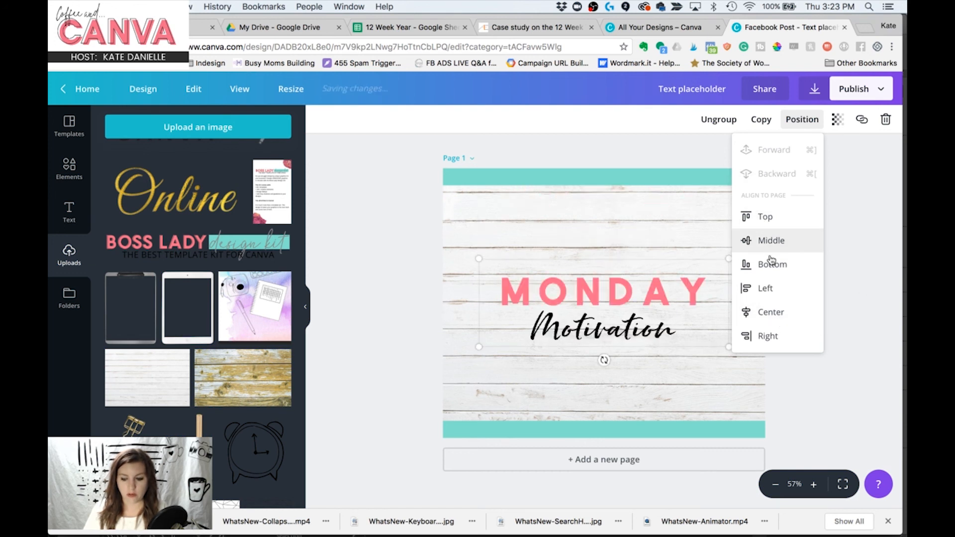
{"action": "left_click", "coordinate": [885, 322]}
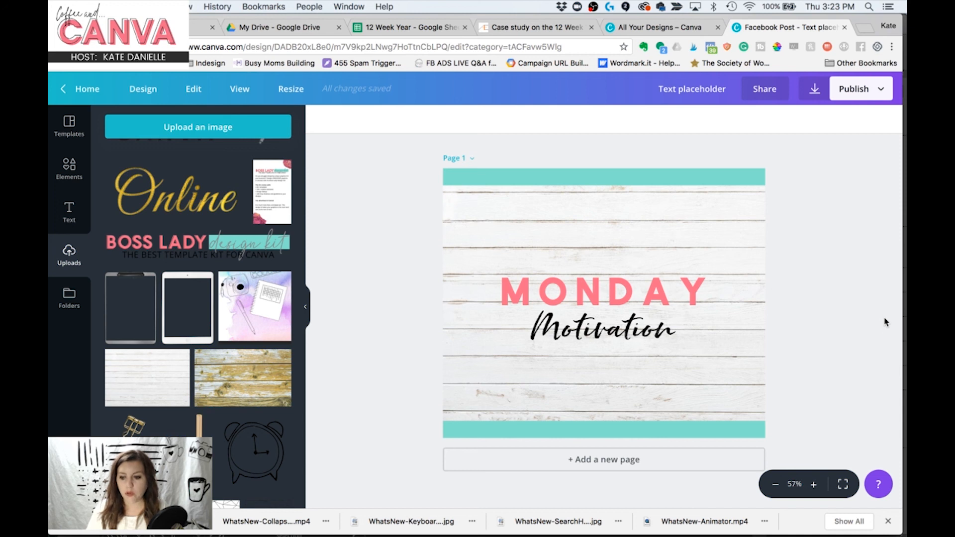
Review the PNG download settings and the list of publishing options for the finished design
{"action": "left_click", "coordinate": [814, 89]}
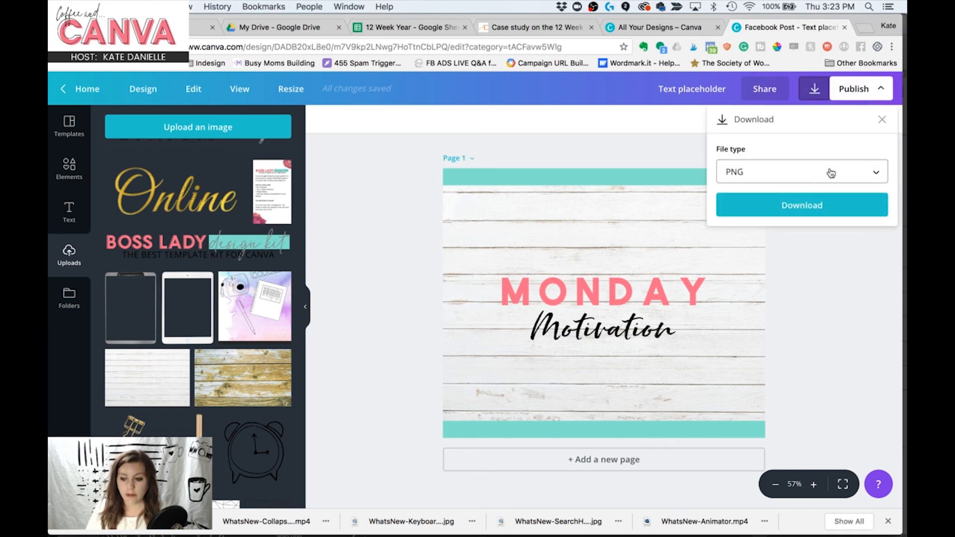
{"action": "left_click", "coordinate": [805, 213]}
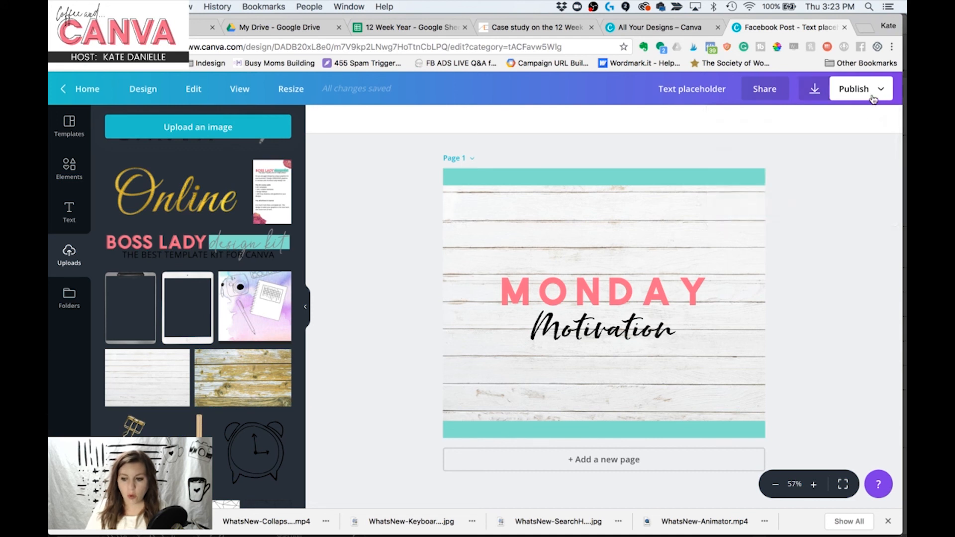
{"action": "left_click", "coordinate": [873, 98]}
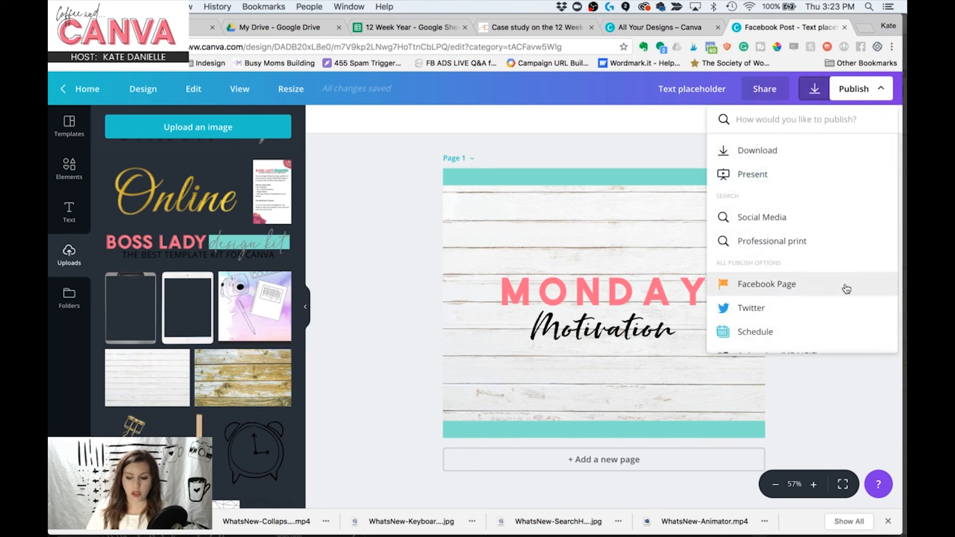
{"action": "scroll", "coordinate": [845, 289], "scroll_direction": "down", "scroll_amount": 5}
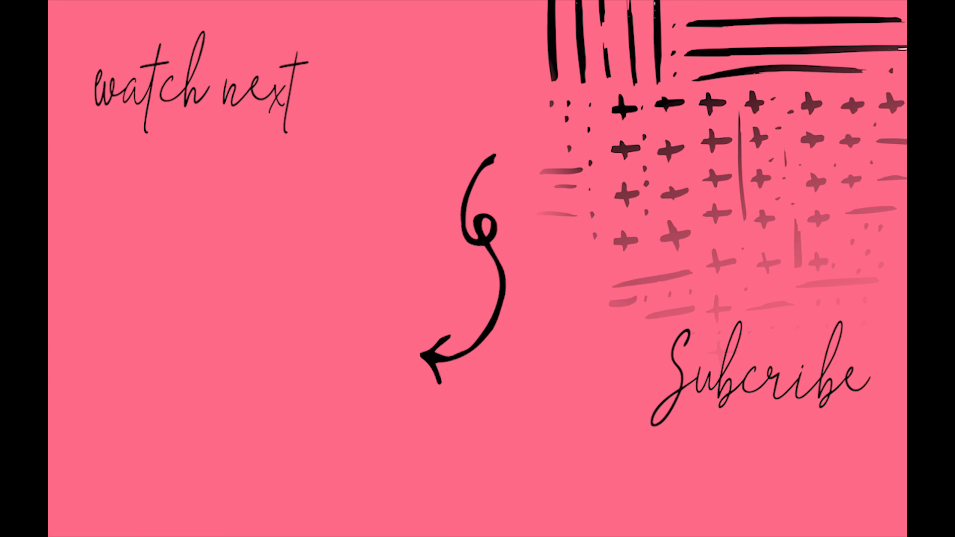